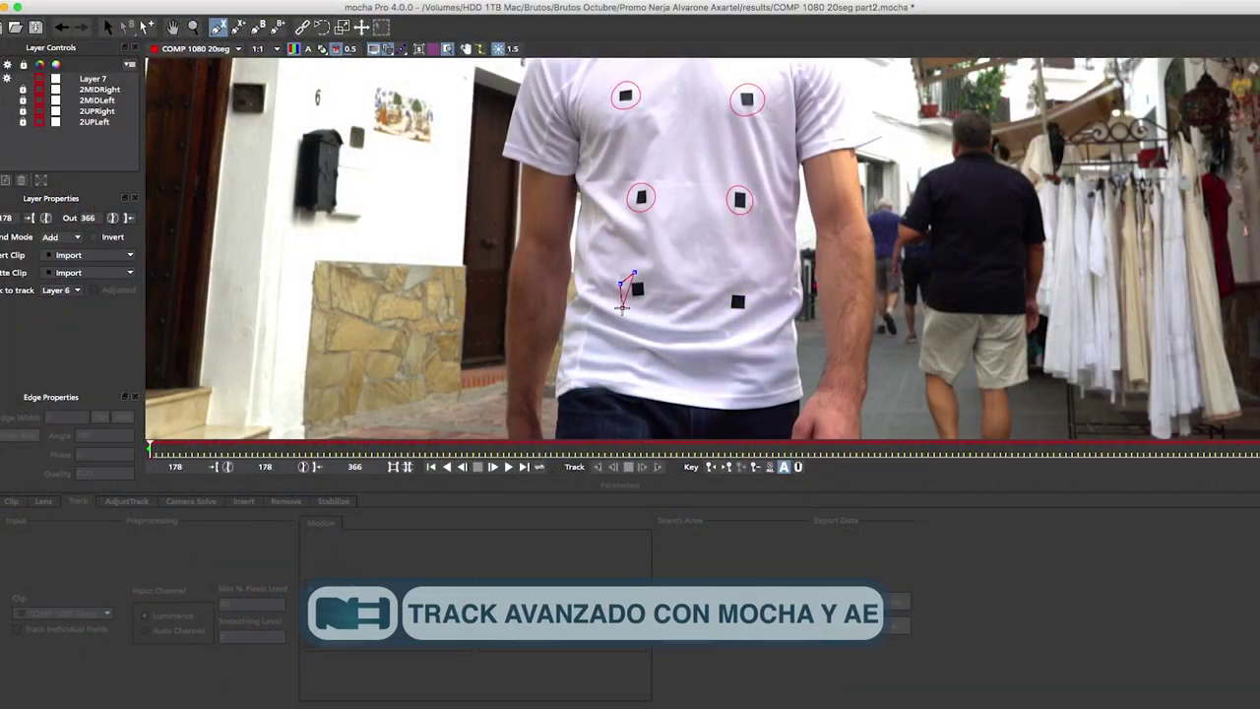
# - Outline the lower-left shirt marker with a closed X-spline and refine its points
pyautogui.click(641, 308)
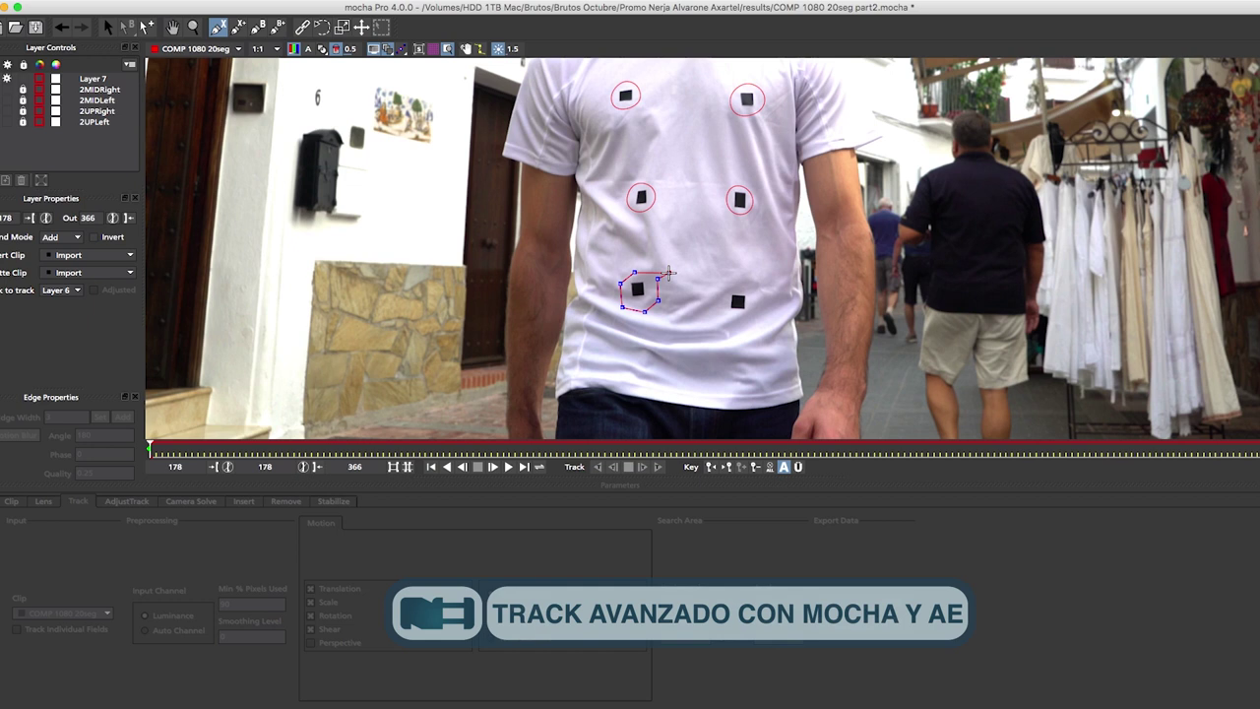
pyautogui.rightClick(653, 302)
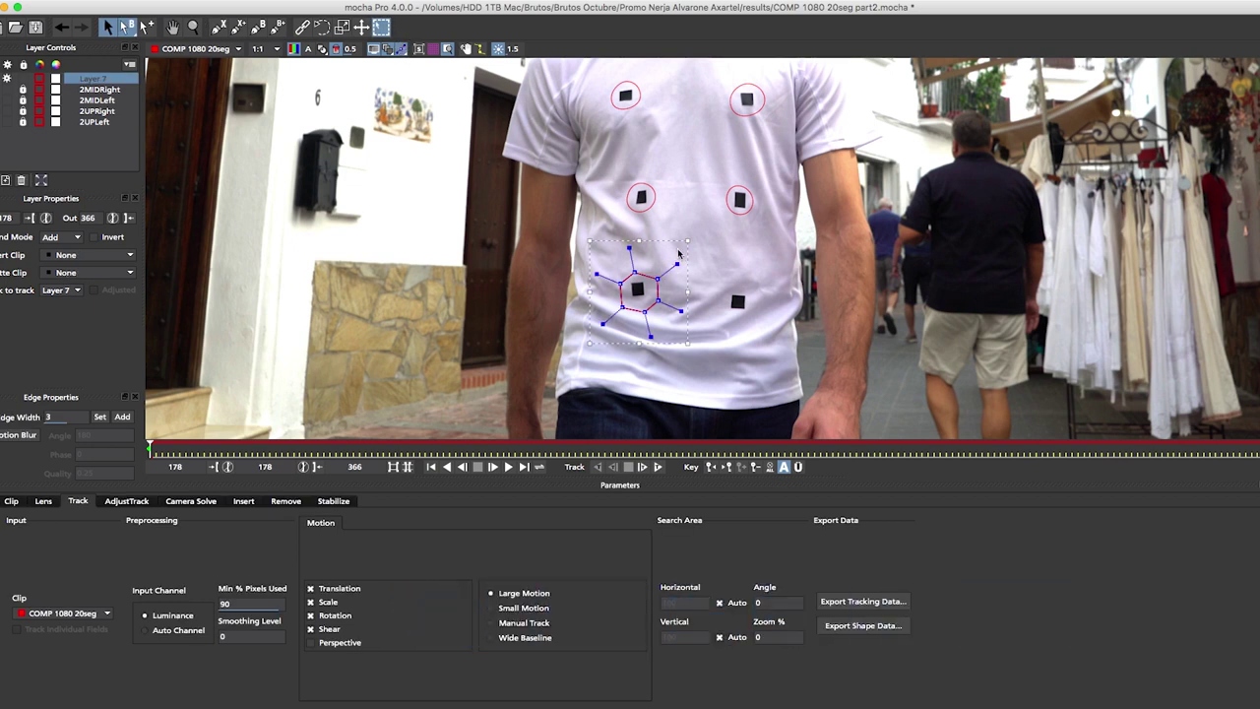
pyautogui.moveTo(603, 326); pyautogui.dragTo(612, 308)
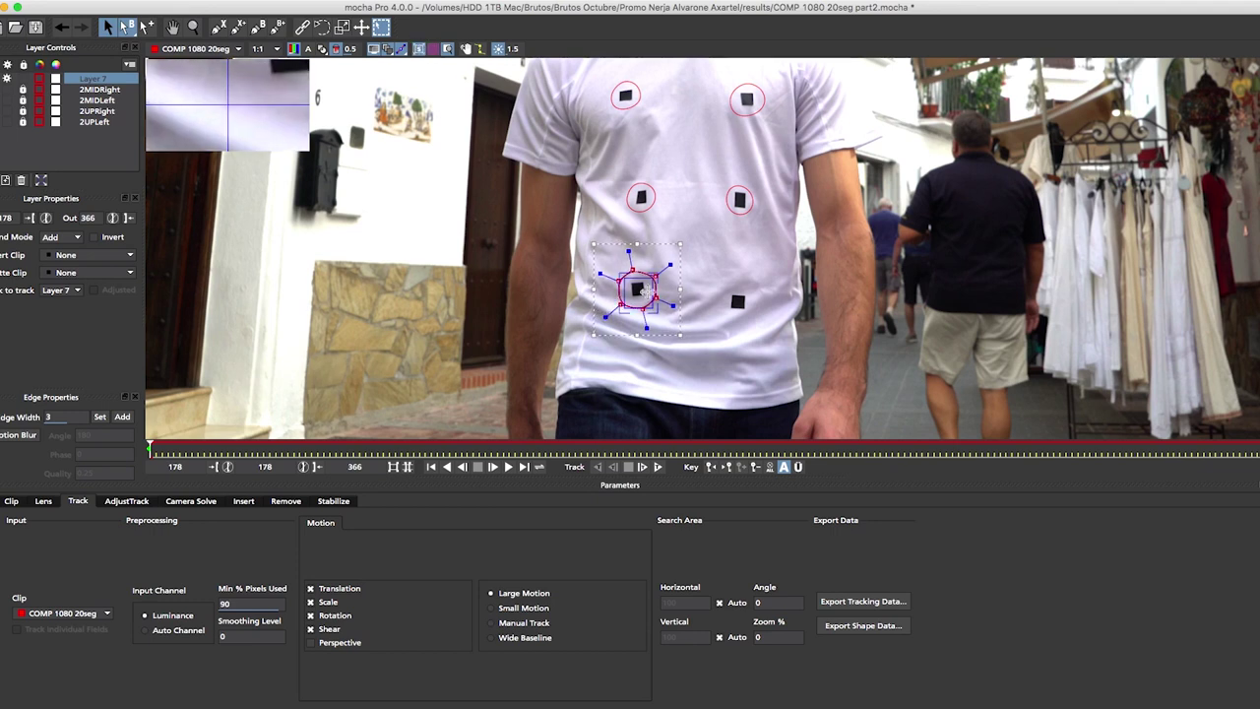
pyautogui.moveTo(642, 292); pyautogui.dragTo(648, 291)
pyautogui.click(661, 278)
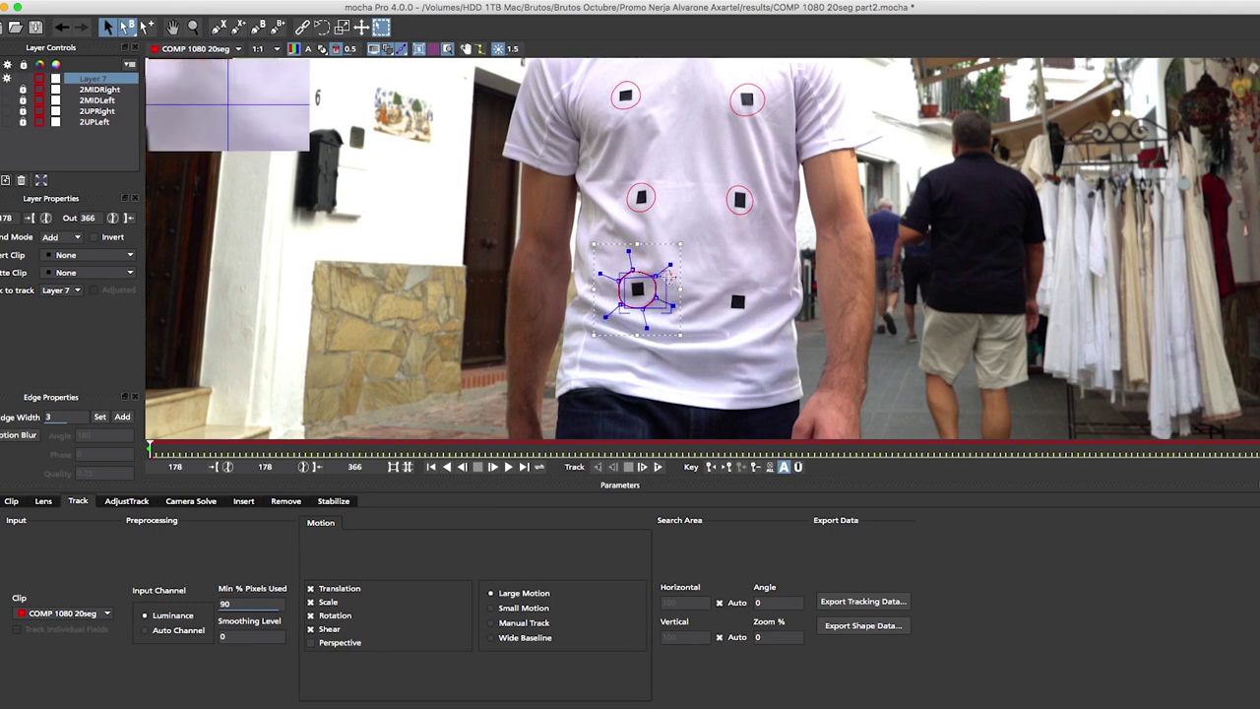
pyautogui.click(623, 277)
pyautogui.click(623, 313)
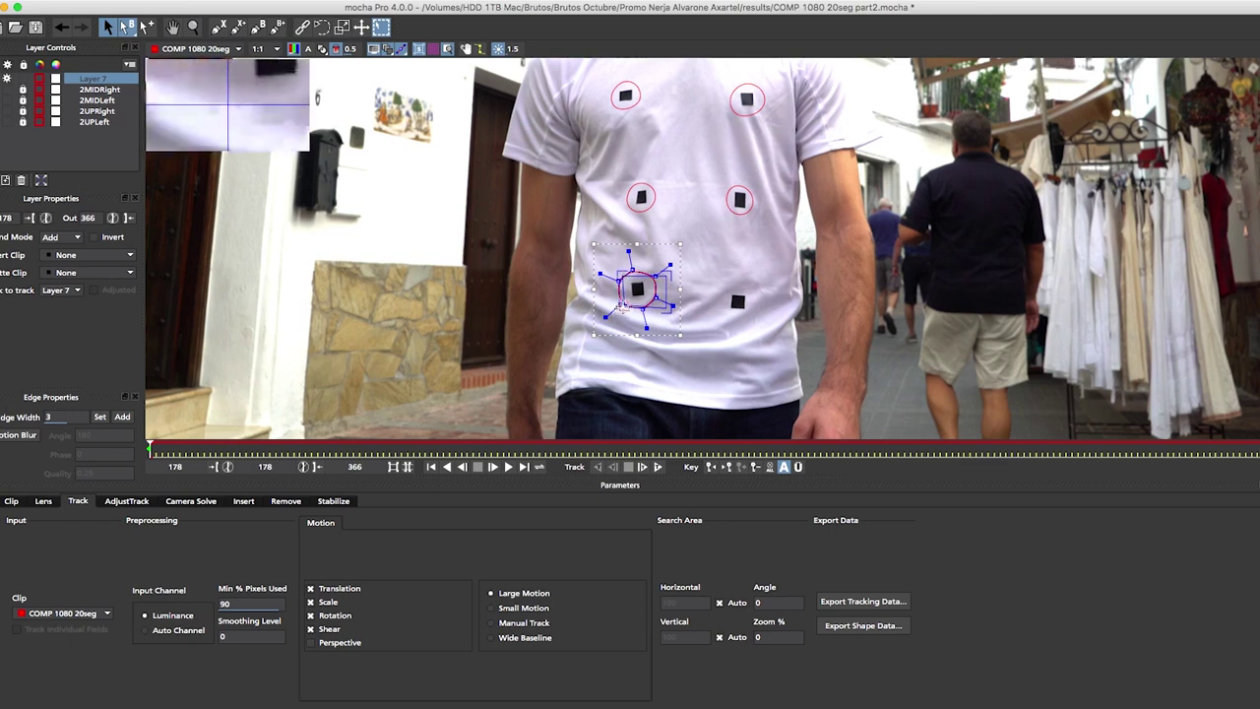
pyautogui.click(628, 271)
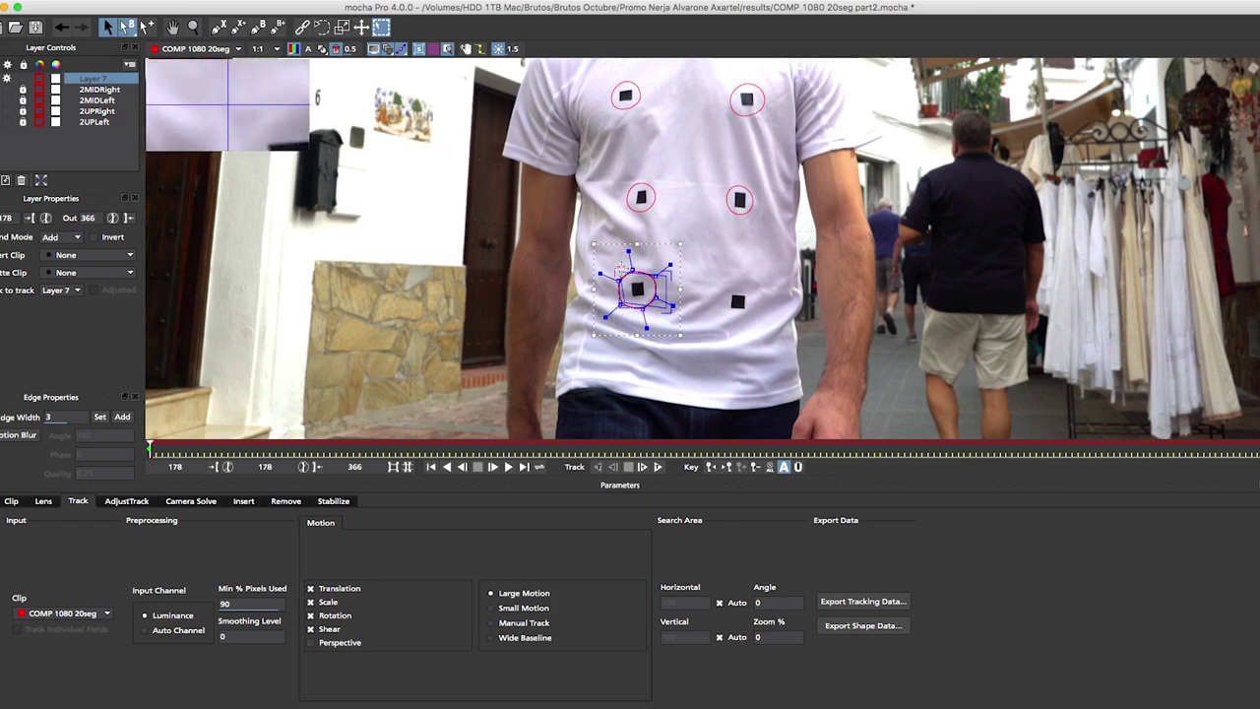
# - Fit the marker's planar surface grid to the shirt and track it forward
pyautogui.click(430, 54)
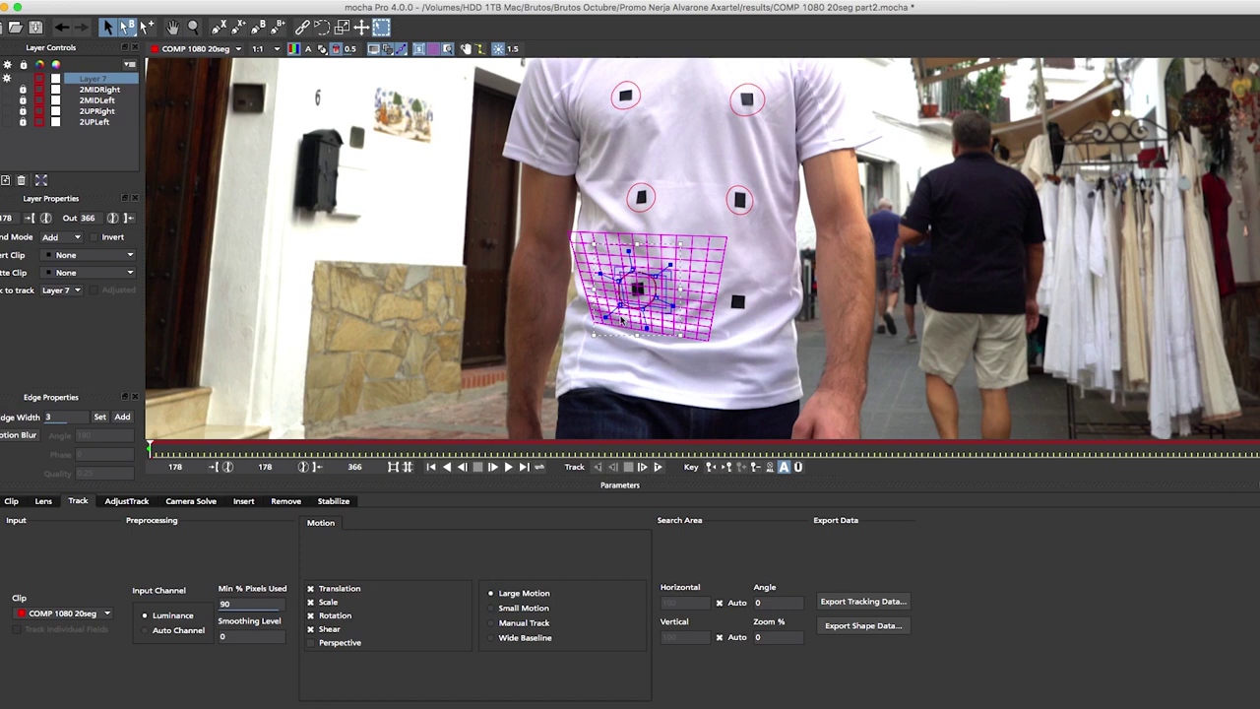
pyautogui.moveTo(622, 318); pyautogui.dragTo(630, 325)
pyautogui.moveTo(665, 277); pyautogui.dragTo(669, 278)
pyautogui.moveTo(720, 237); pyautogui.dragTo(726, 234)
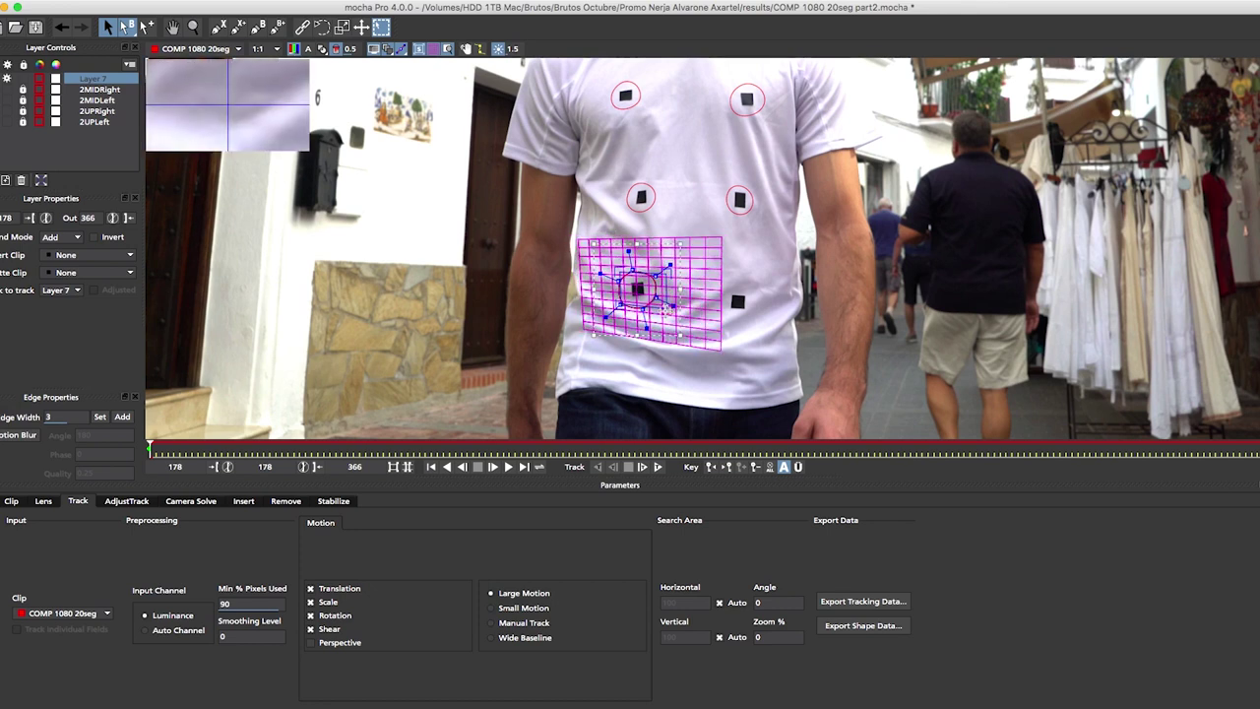
pyautogui.moveTo(717, 346); pyautogui.dragTo(722, 351)
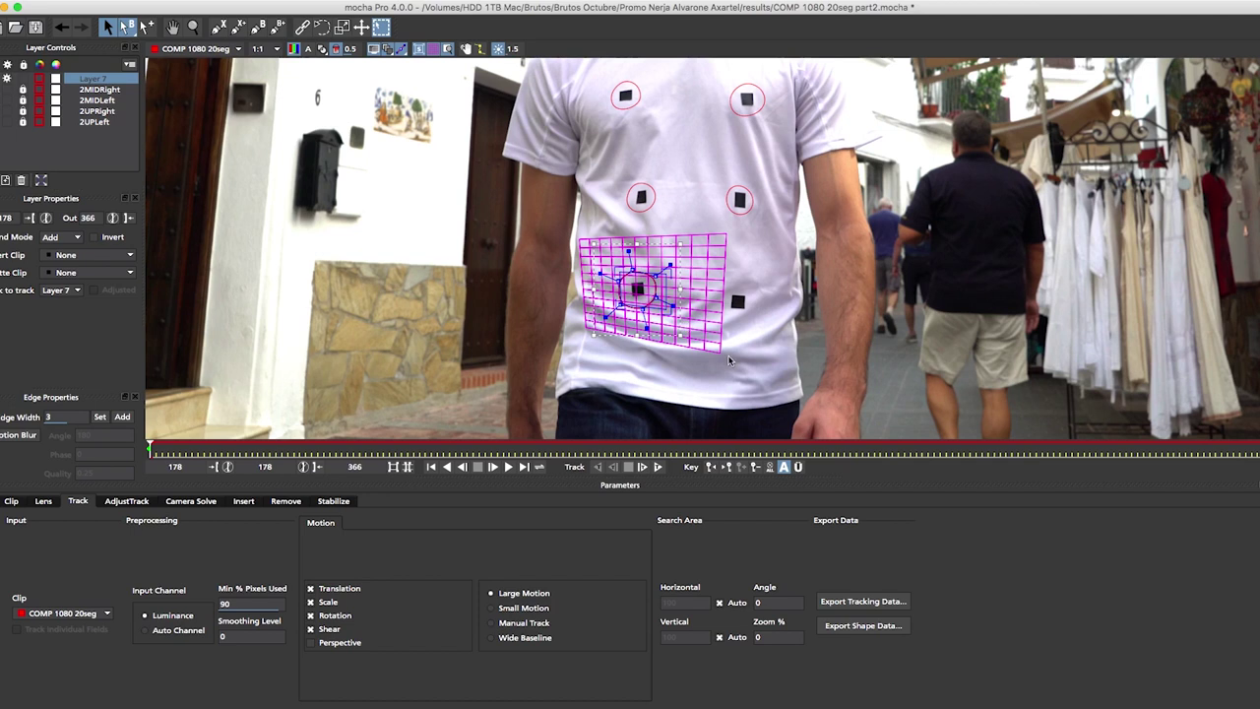
pyautogui.click(663, 469)
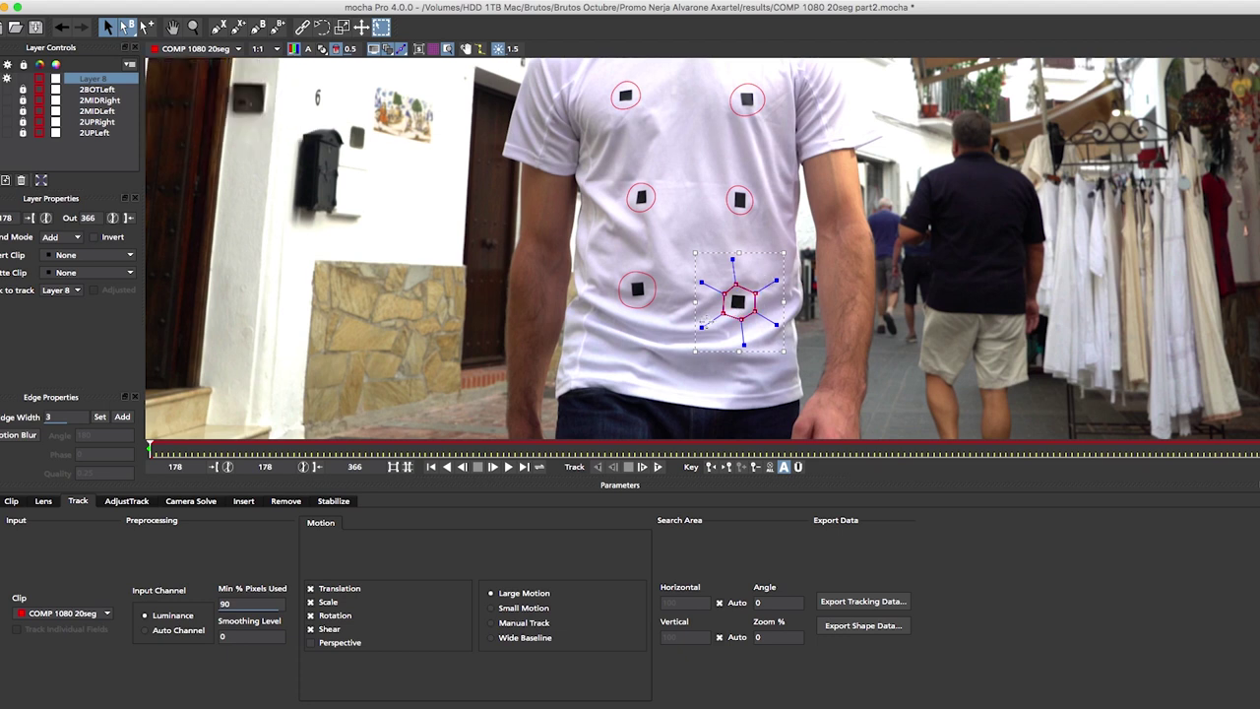
# - Tighten the lower-right marker outline, fit its planar grid to the shirt, and track forward
pyautogui.moveTo(705, 320); pyautogui.dragTo(719, 312)
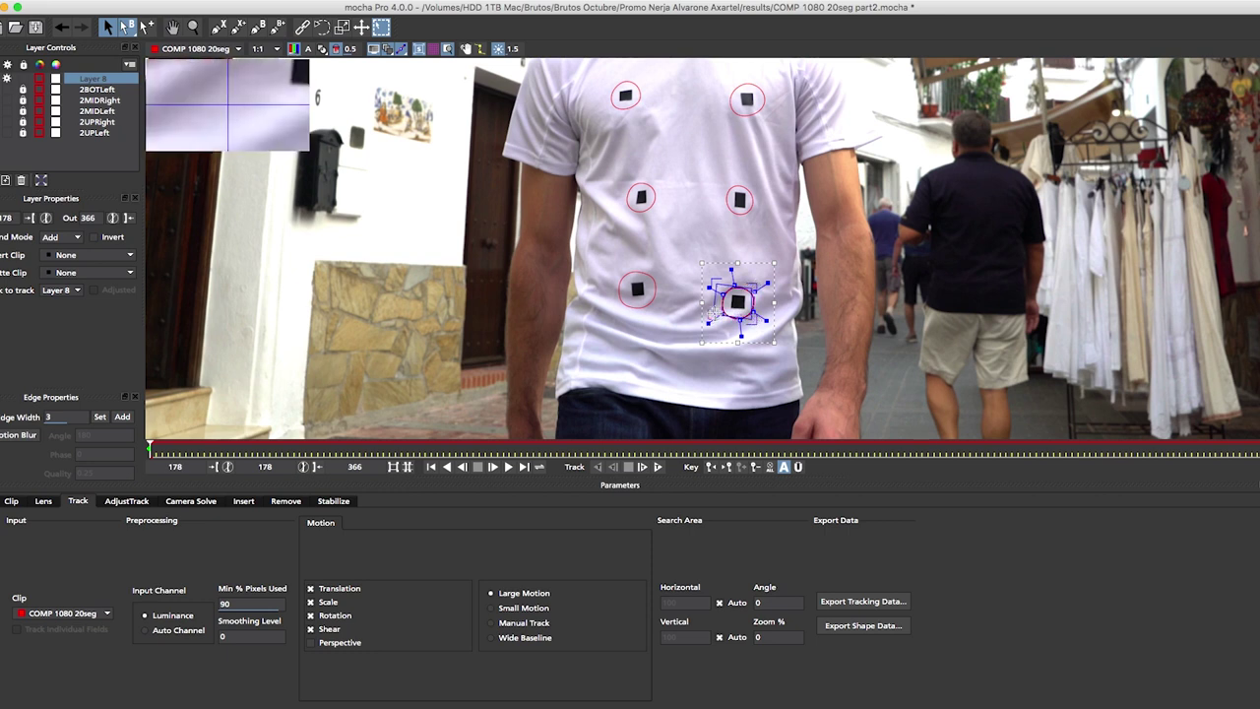
pyautogui.click(437, 52)
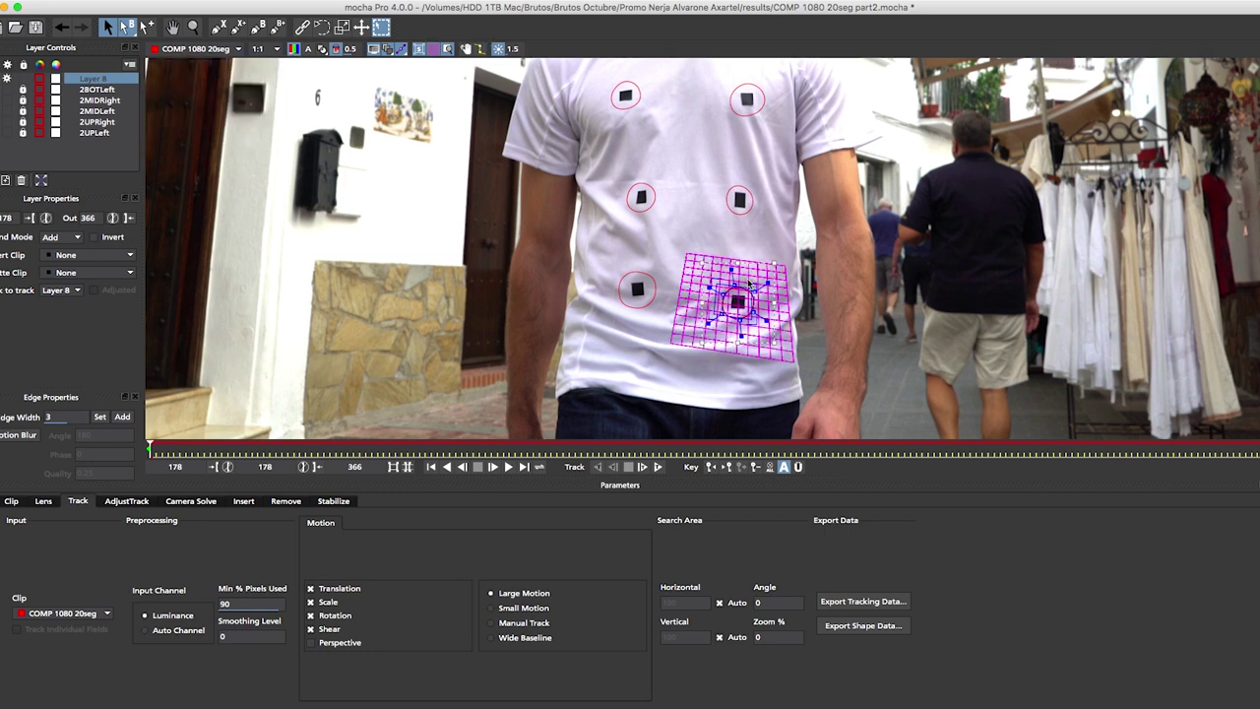
pyautogui.moveTo(718, 313)
pyautogui.mouseDown()
pyautogui.moveTo(762, 312)
pyautogui.moveTo(719, 279)
pyautogui.moveTo(719, 320)
pyautogui.mouseUp()
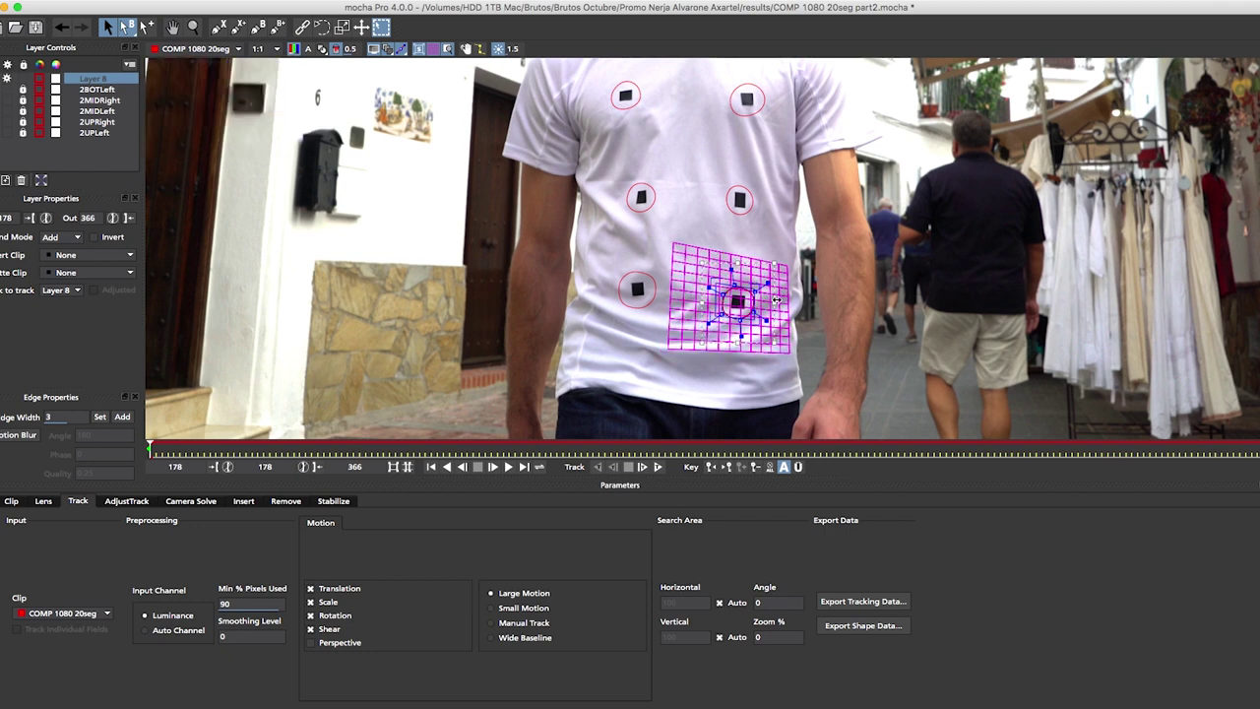
pyautogui.moveTo(760, 284); pyautogui.dragTo(709, 317)
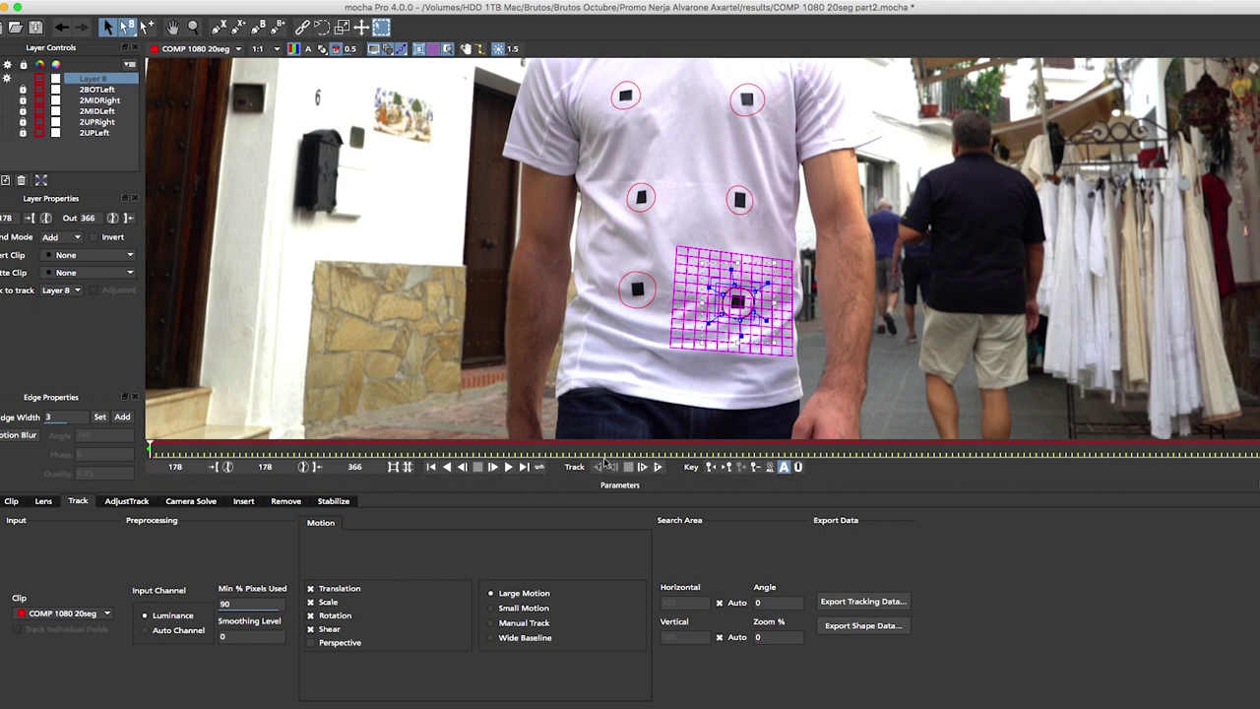
pyautogui.click(657, 468)
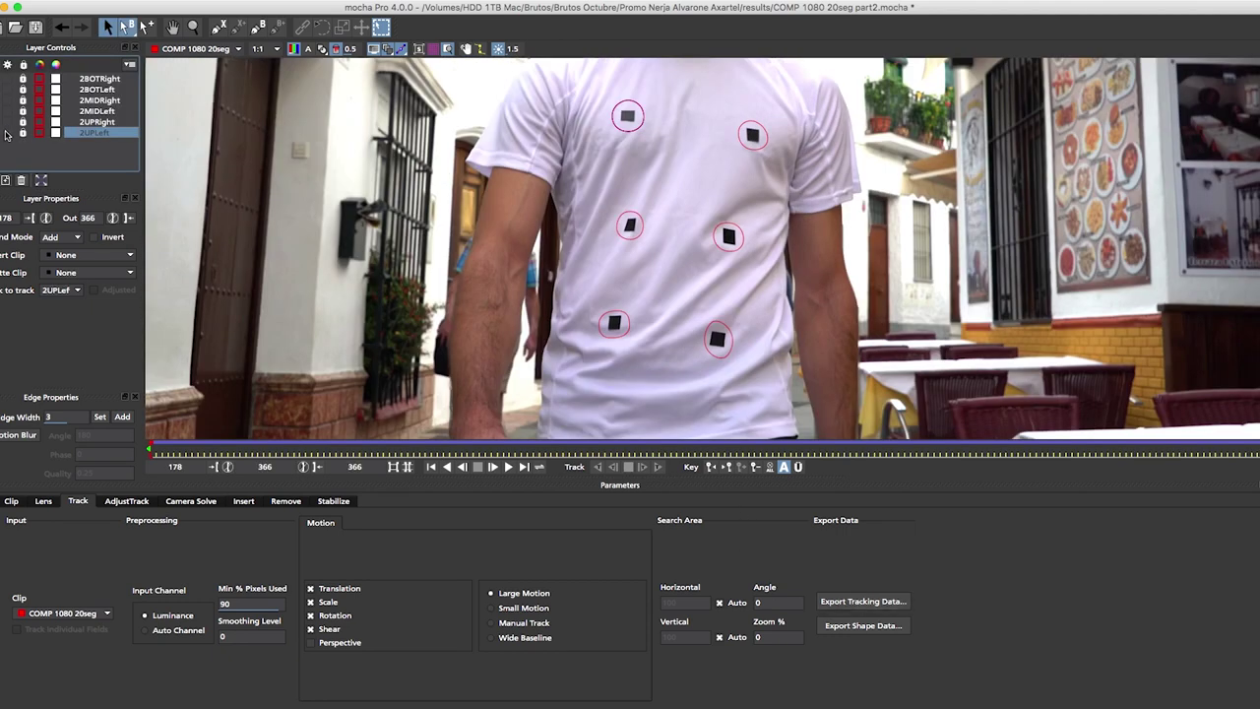
# - Export 2UPLeft's tracking as AE Corner Pin and paste it onto a new white solid
pyautogui.click(856, 603)
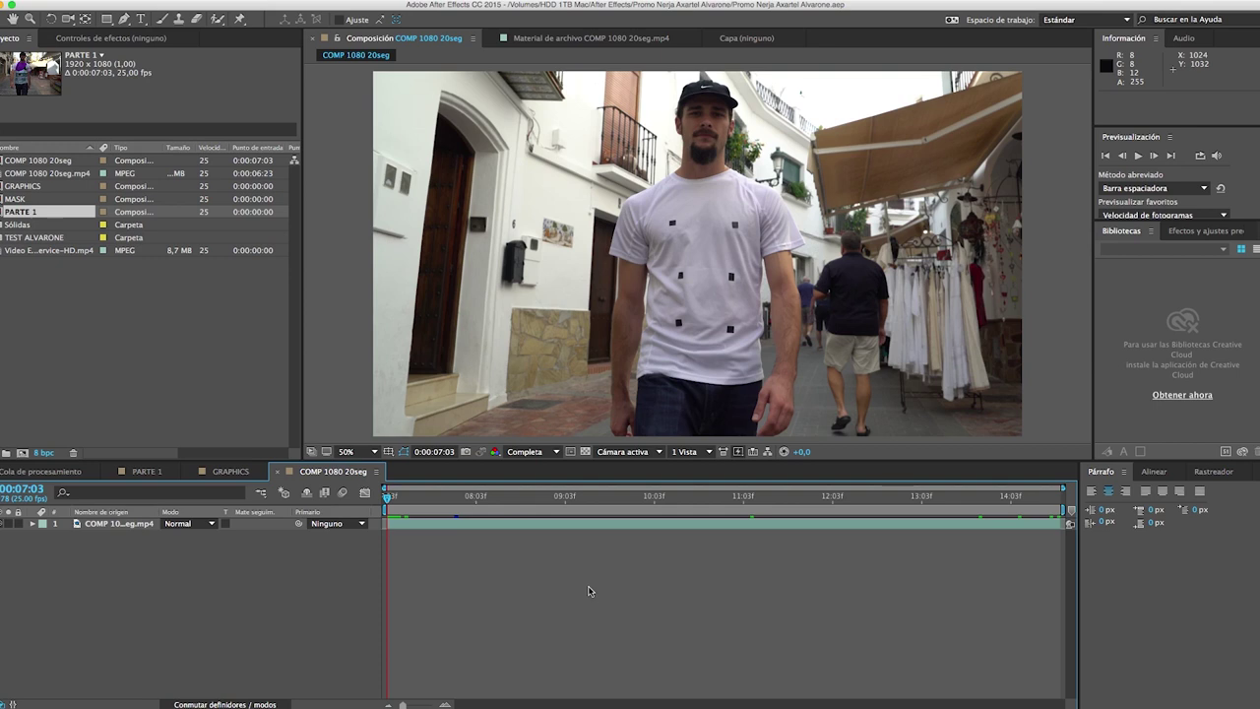
pyautogui.hotkey('ctrl', 'y')
pyautogui.press('Return')
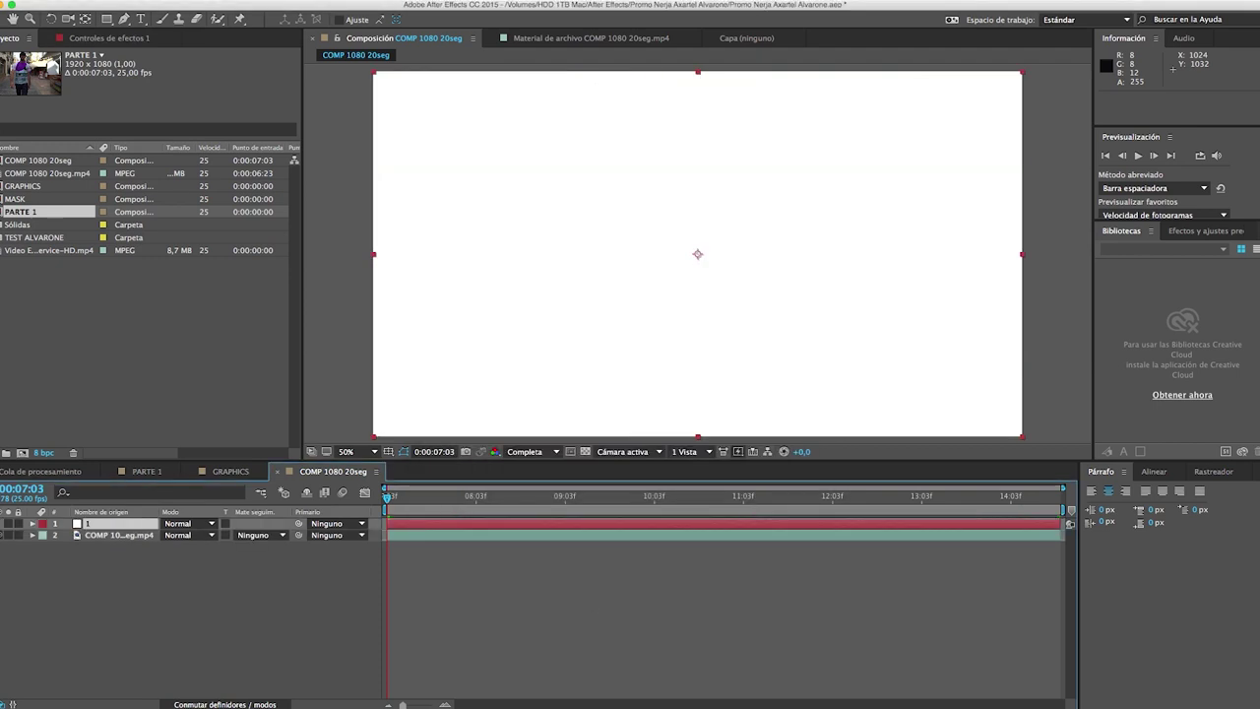
pyautogui.hotkey('ctrl', 'v')
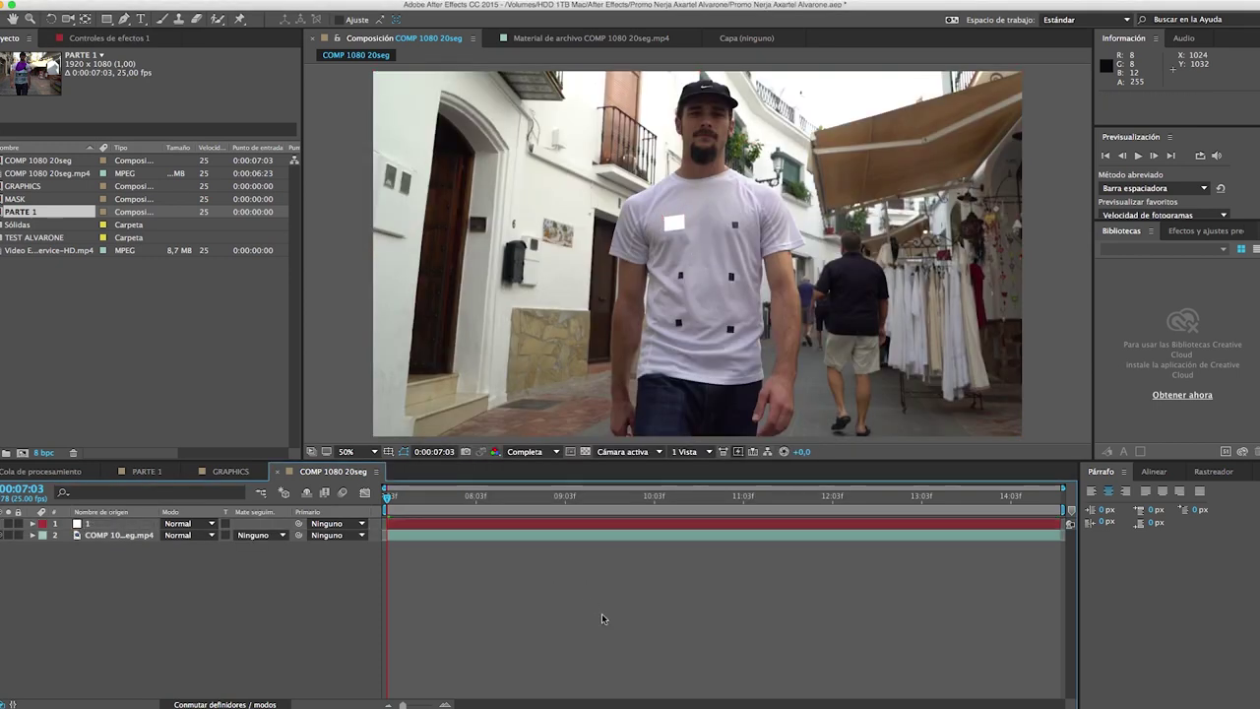
# - Copy 2UPRight's corner-pin tracking data to the clipboard and return to After Effects
pyautogui.click(761, 697)
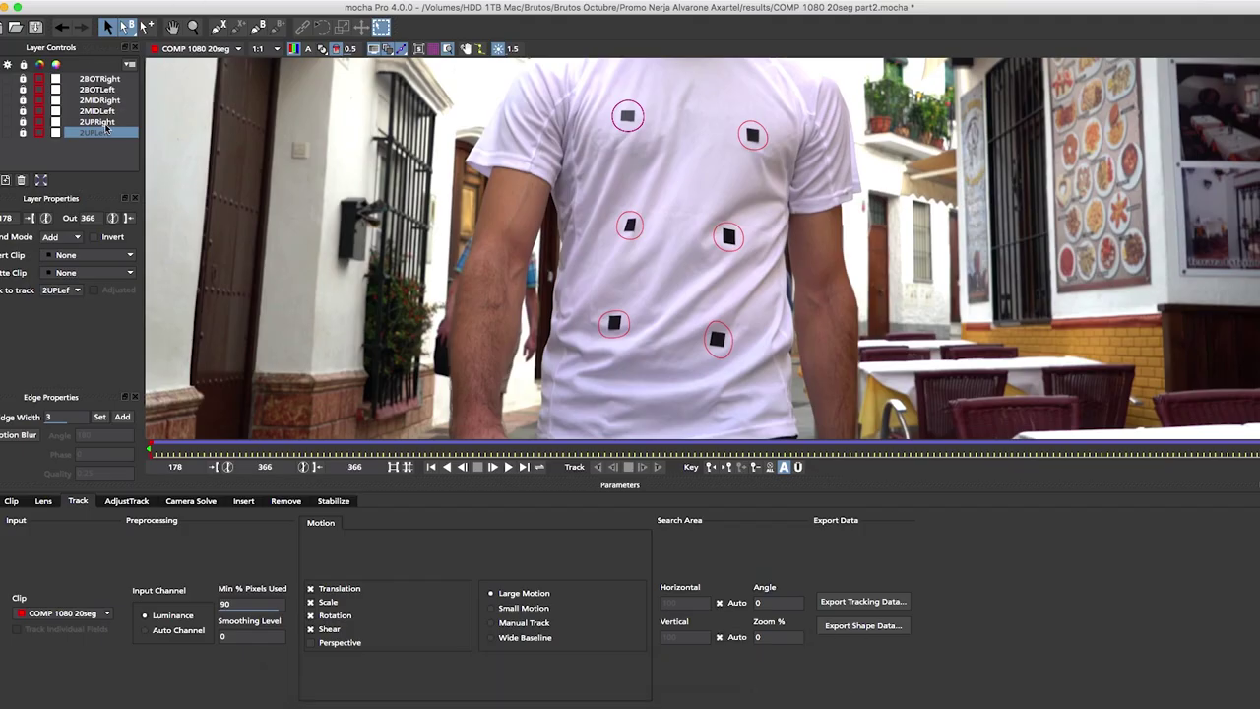
pyautogui.click(106, 124)
pyautogui.click(864, 601)
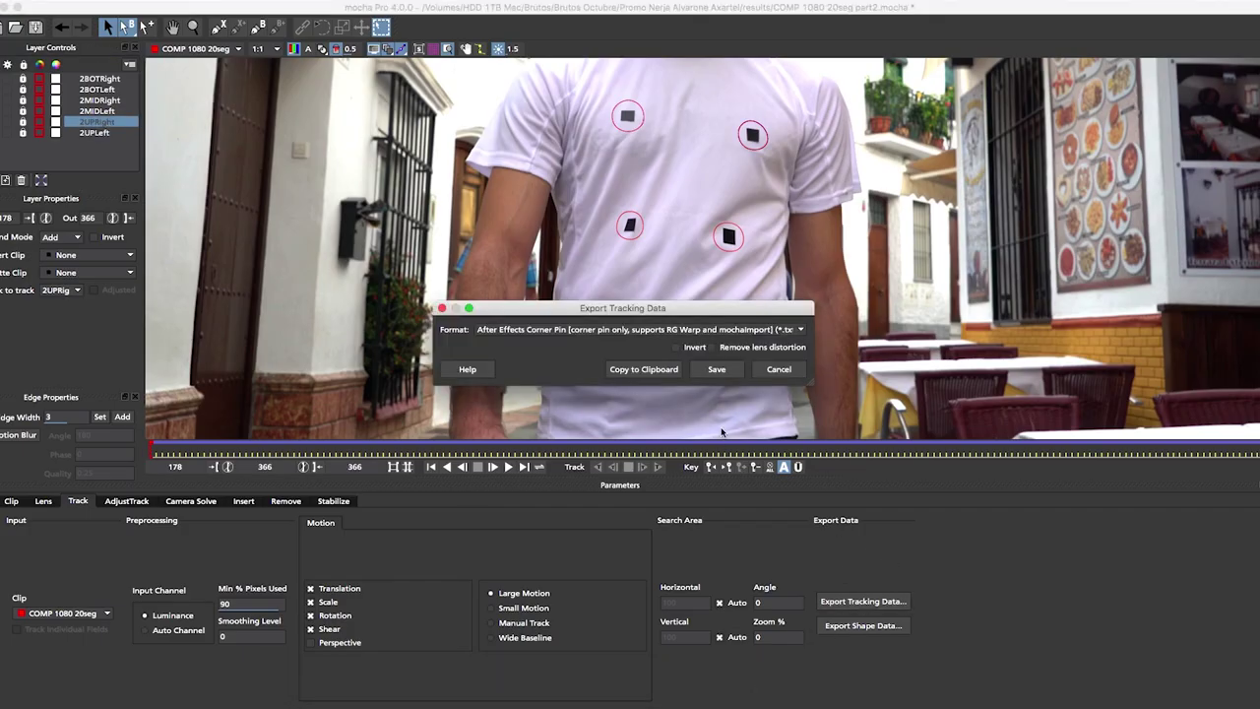
pyautogui.click(657, 369)
pyautogui.click(723, 692)
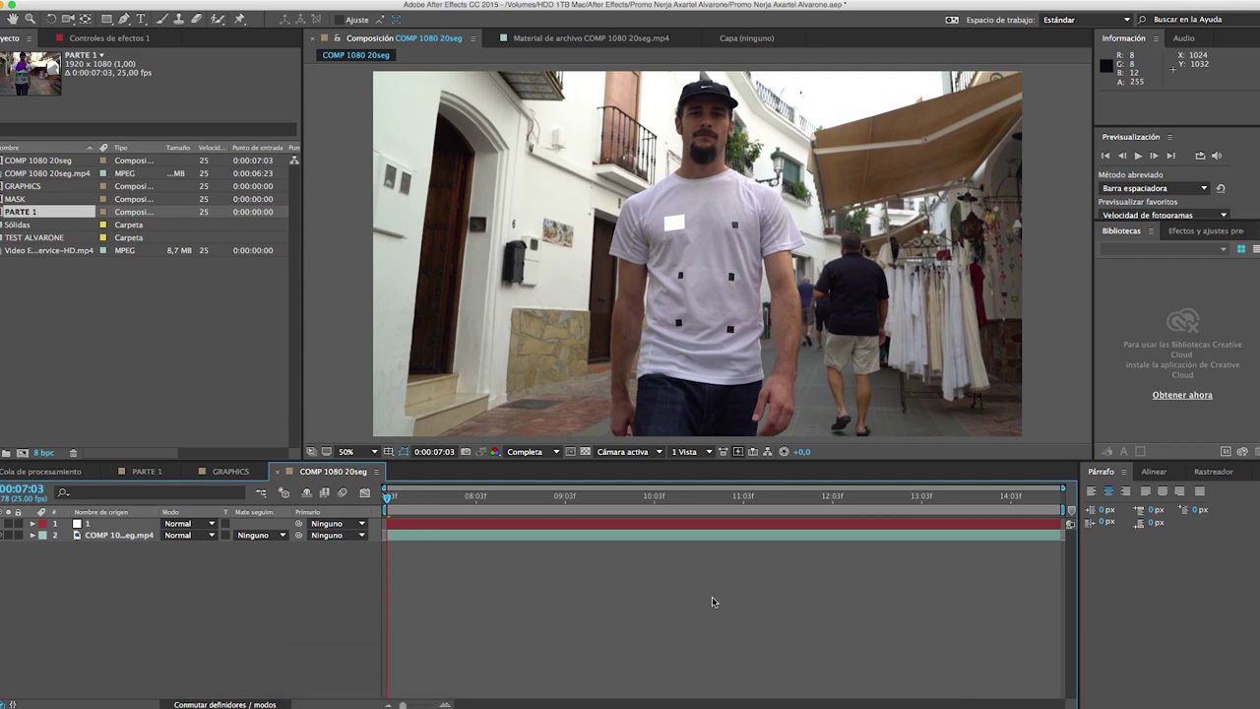
# - Create another white solid and paste the 2UPRight corner-pin keyframes onto it
pyautogui.hotkey('ctrl', 'y')
pyautogui.press('Return')
pyautogui.hotkey('ctrl', 'v')
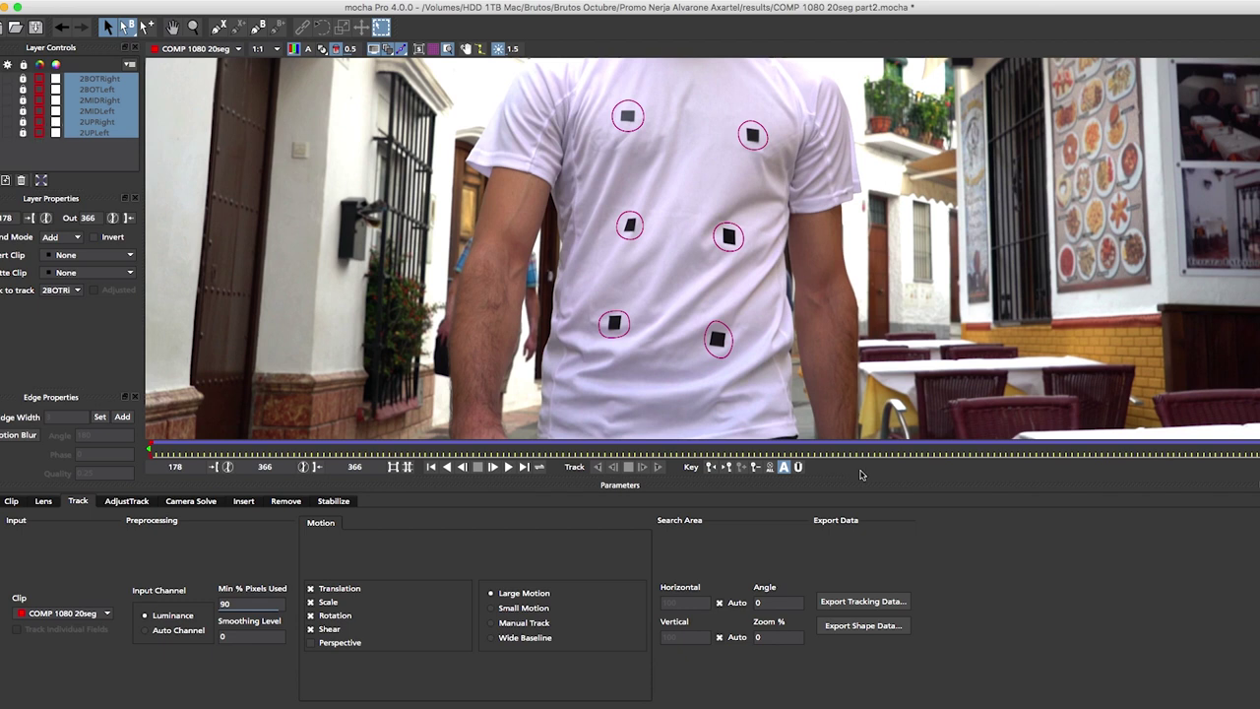
# - Copy all layers' shape data from mocha Pro to the clipboard and return to After Effects
pyautogui.click(857, 625)
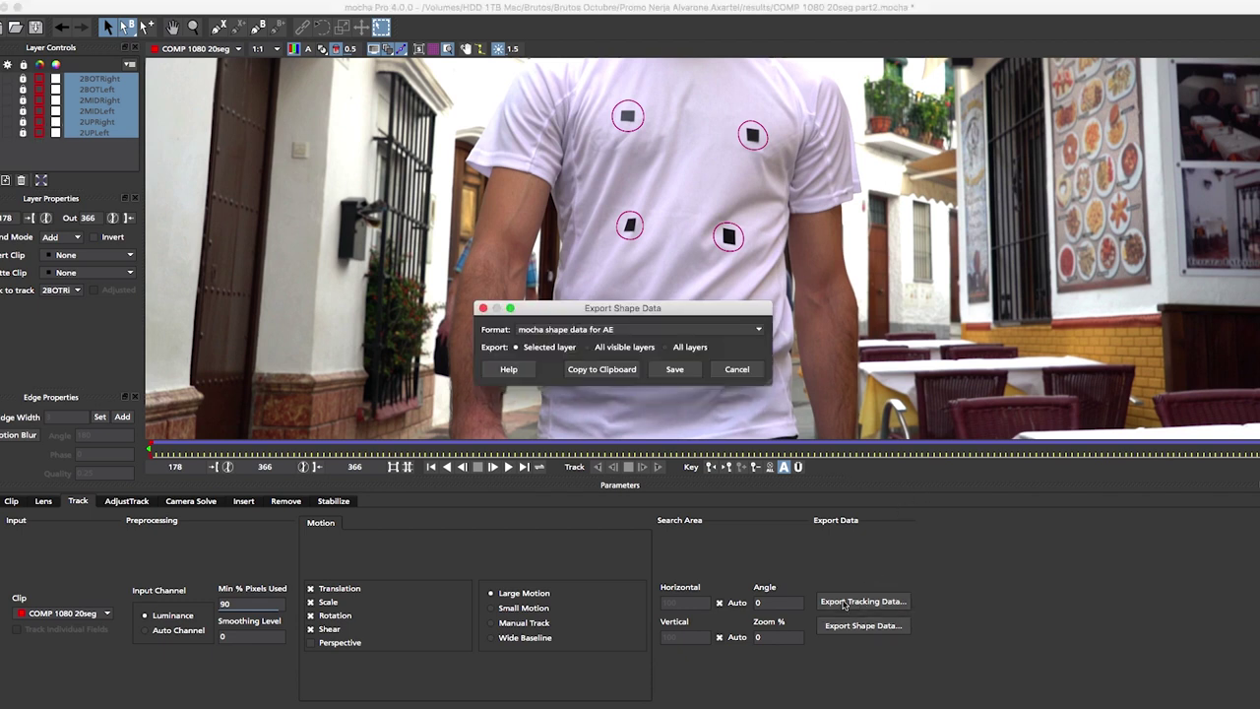
pyautogui.click(614, 370)
pyautogui.moveTo(729, 701)
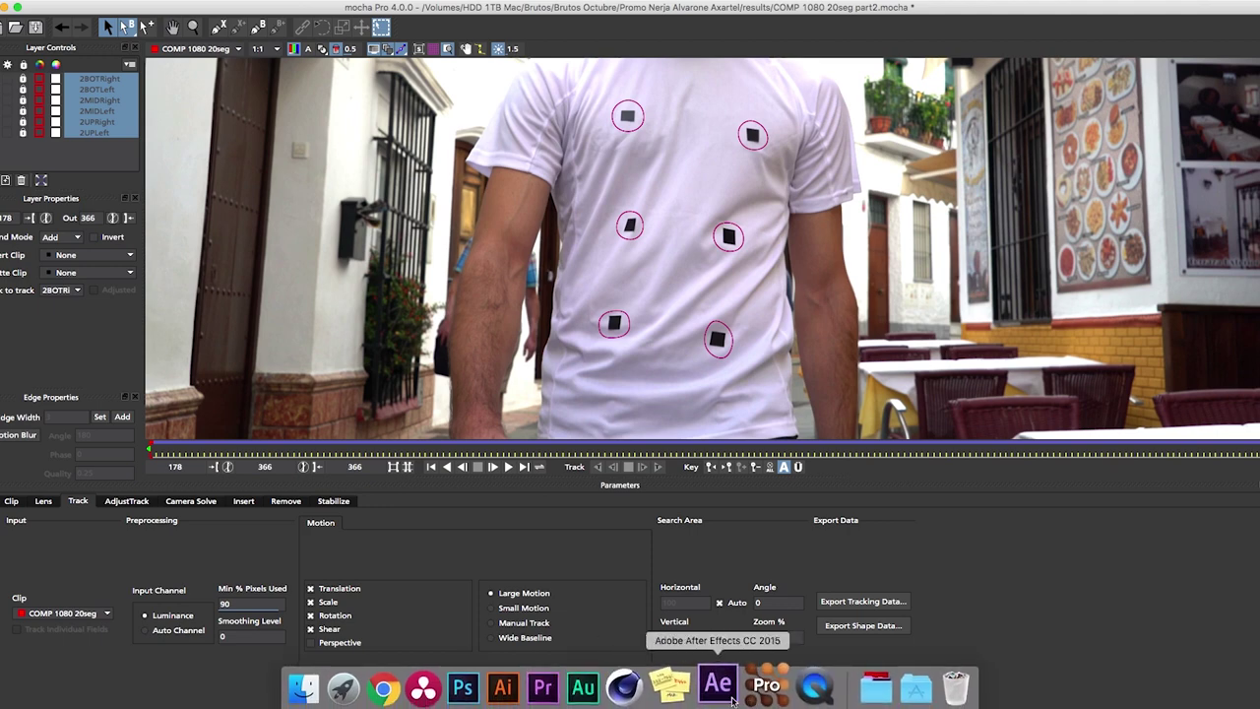
pyautogui.click(718, 686)
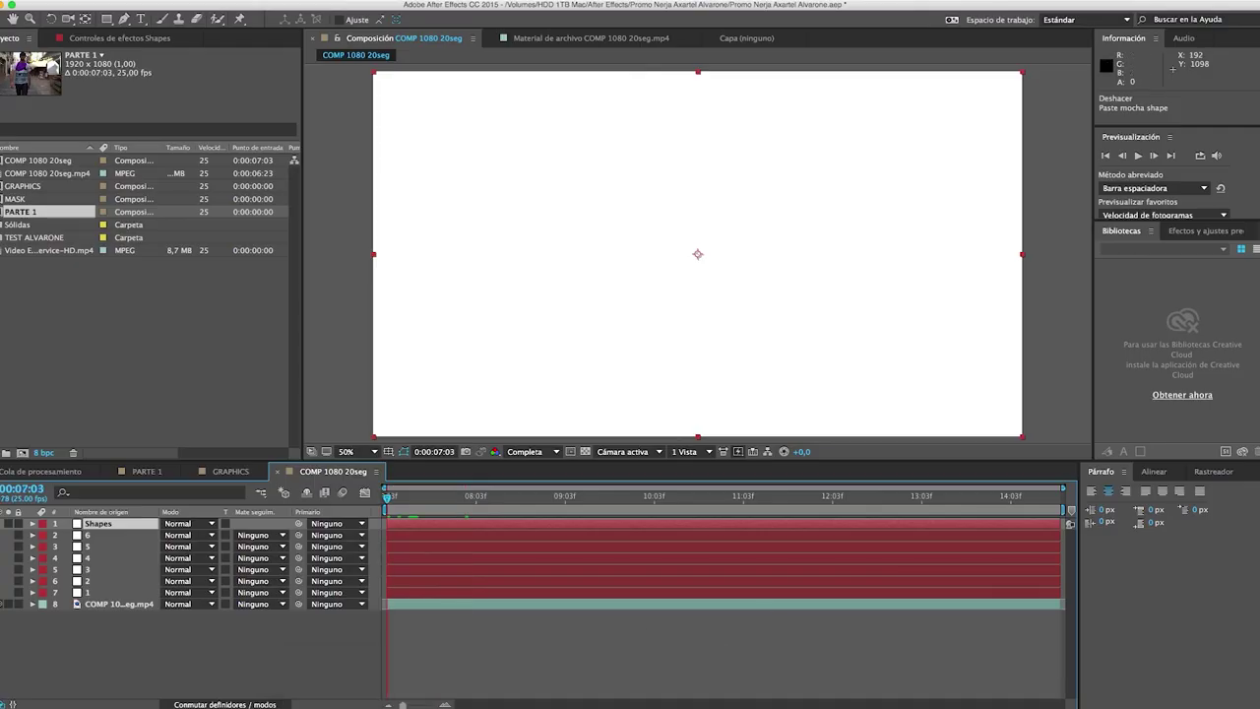
# - Paste the mocha shape data as a Shapes layer, duplicate it, and name the copies Left Shapes and Right Shapes
pyautogui.click(295, 2)
pyautogui.click(200, 326)
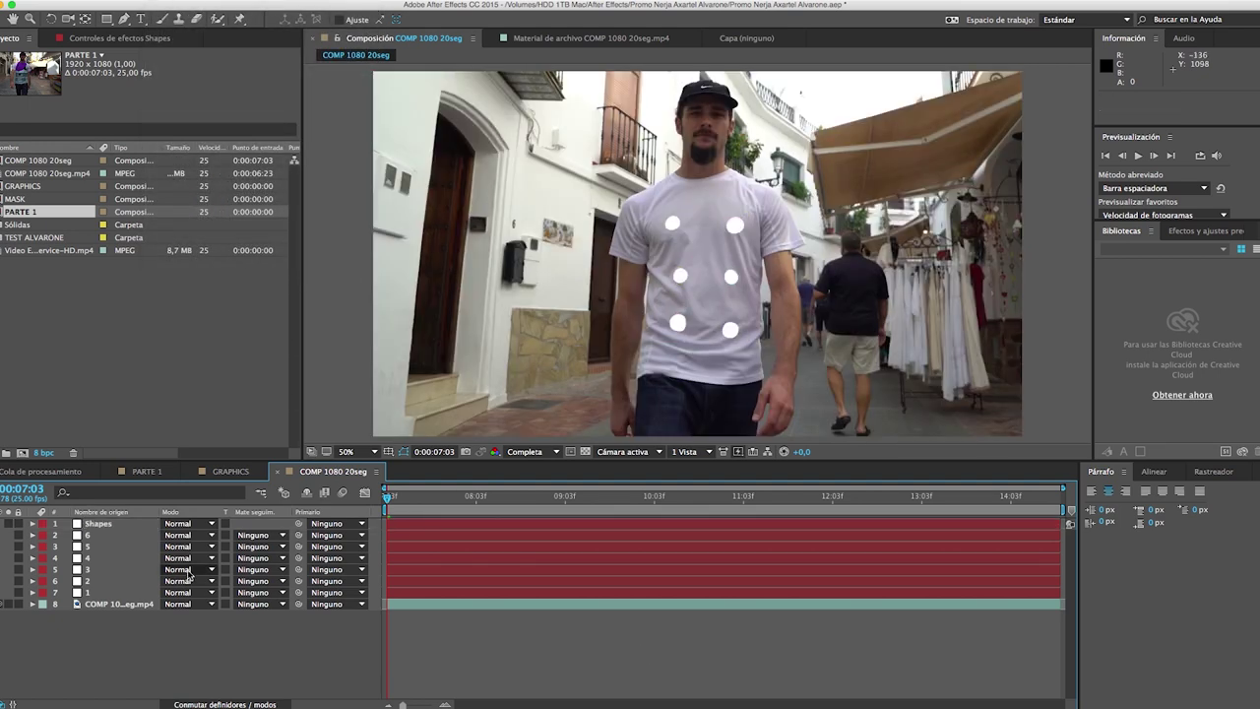
pyautogui.click(116, 525)
pyautogui.hotkey('ctrl', 'd')
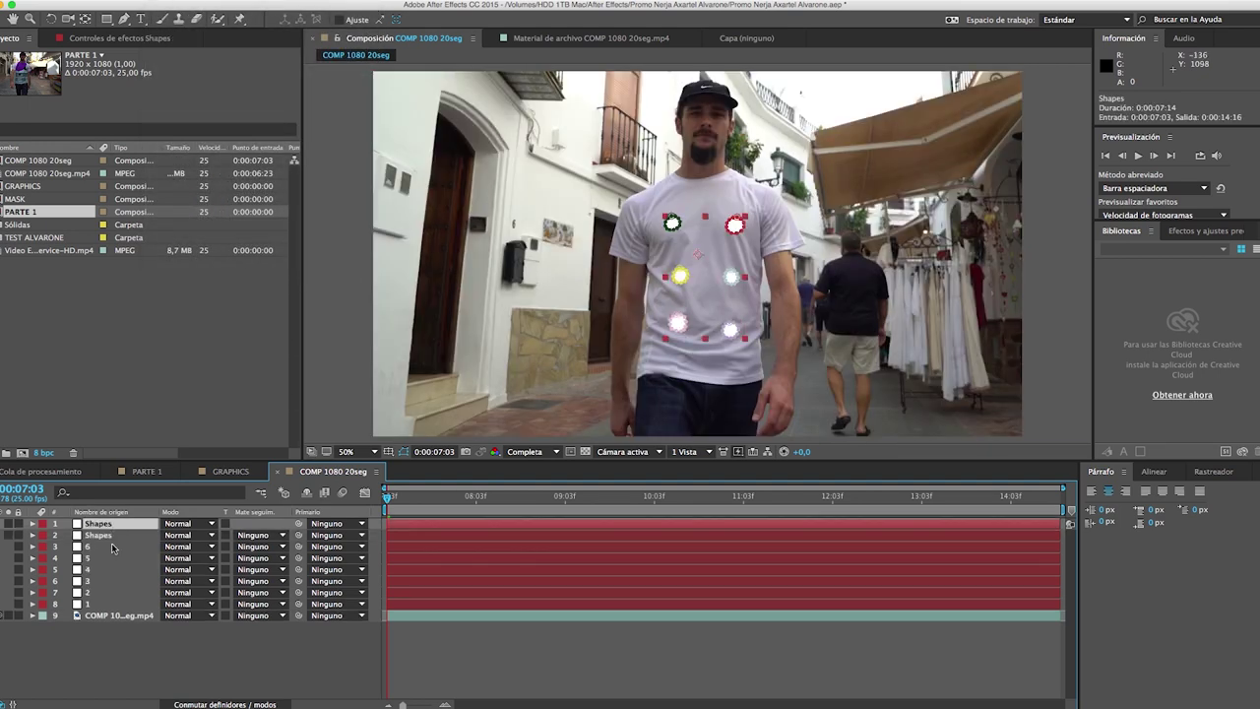
pyautogui.click(108, 537)
pyautogui.press('Return')
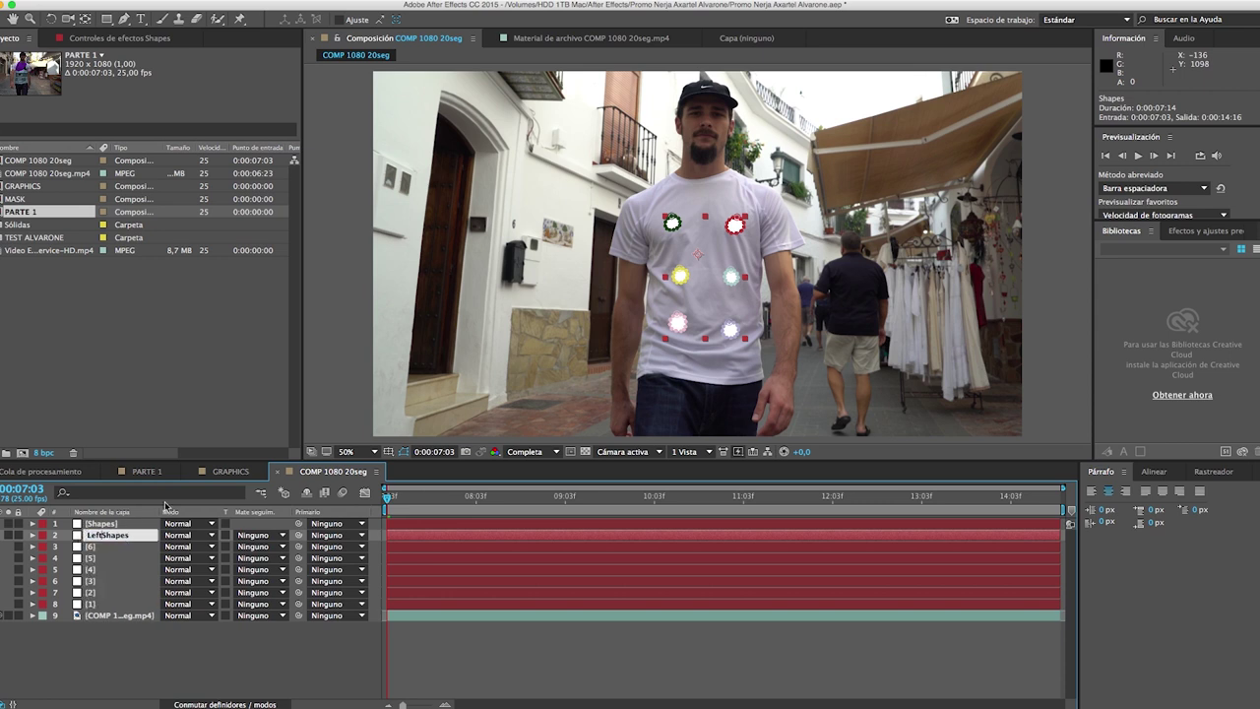
pyautogui.click(86, 524)
pyautogui.press('Return')
# - Move the three right-side masks from Left Shapes into Right Shapes and collapse the layers
pyautogui.click(110, 536)
pyautogui.press('f')
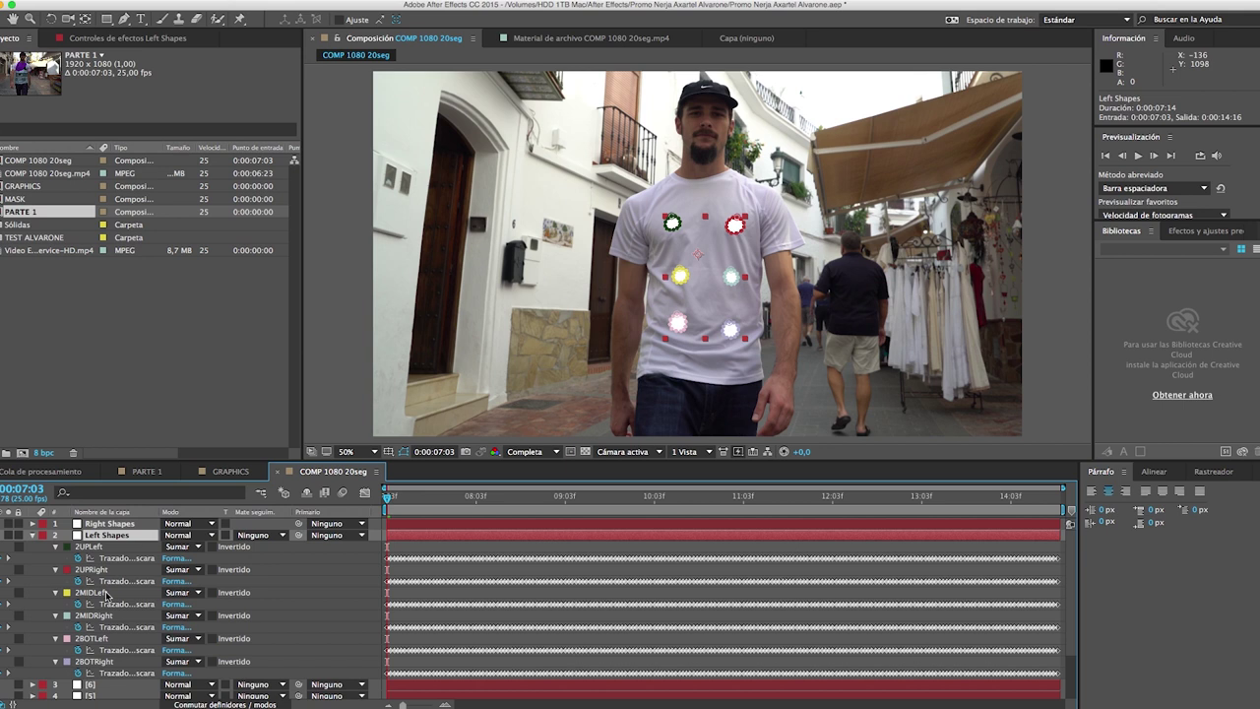
pyautogui.hotkey('ctrl', 'c')
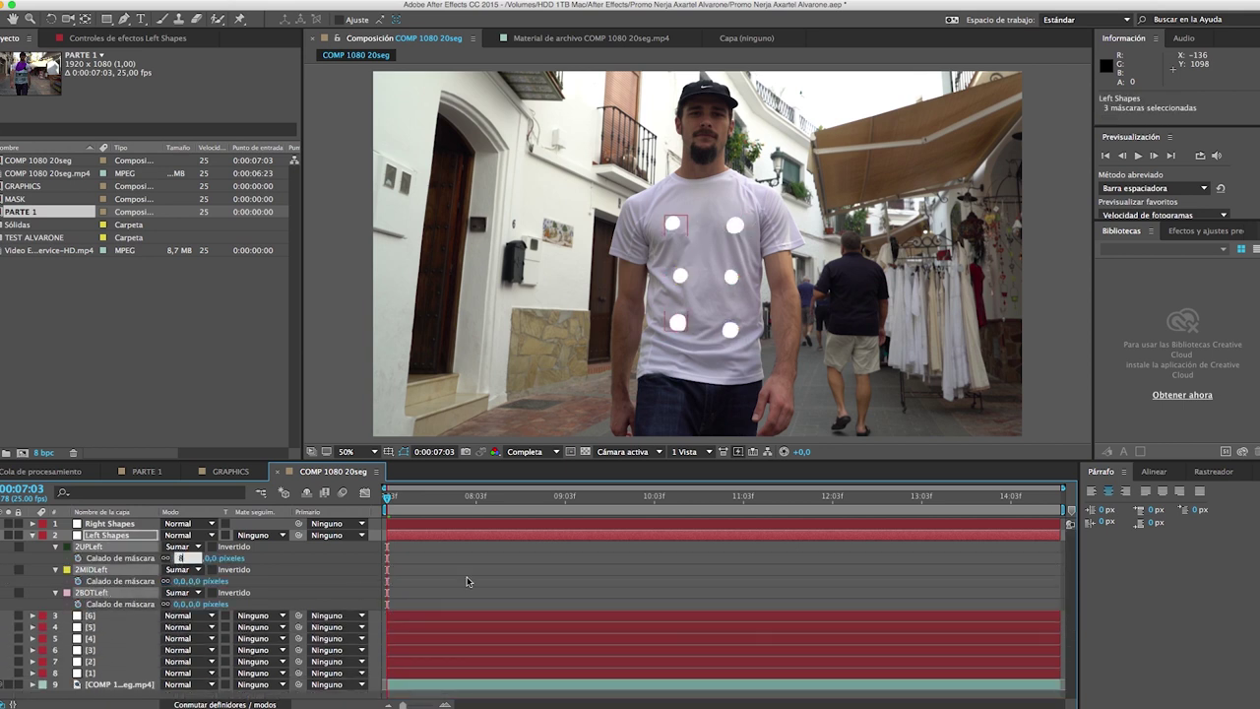
pyautogui.click(109, 524)
pyautogui.hotkey('ctrl', 'v')
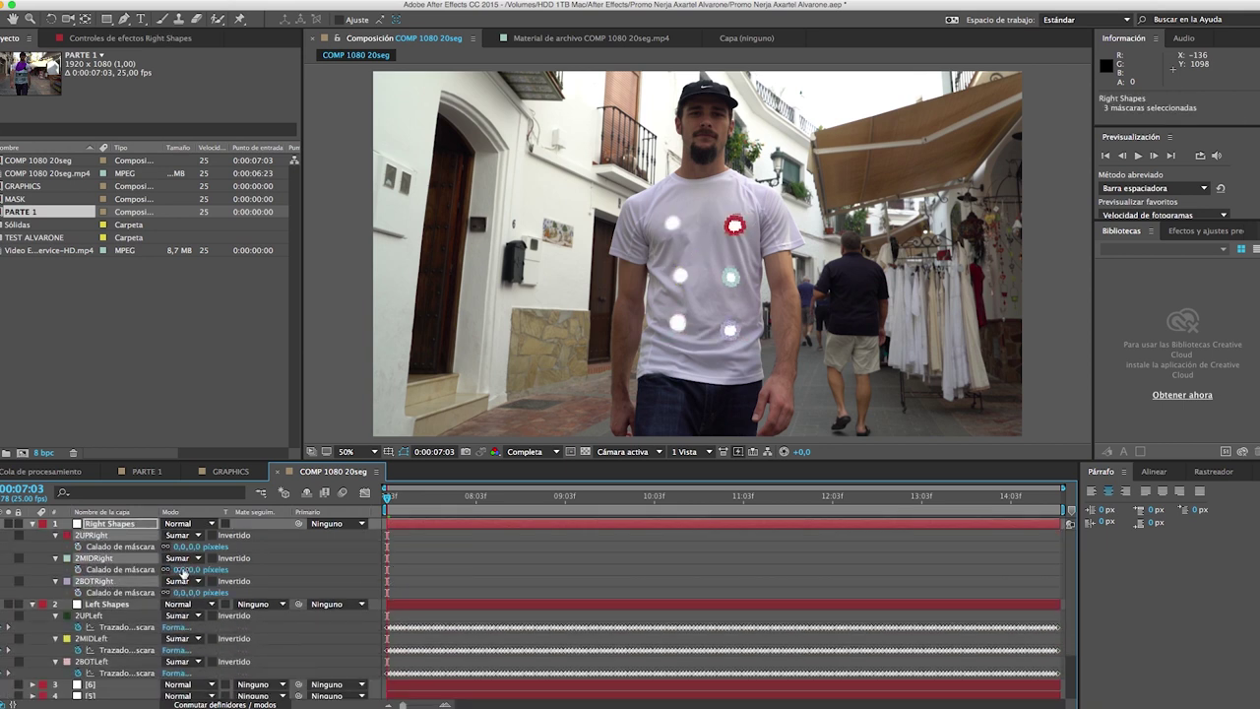
pyautogui.press('F2')
pyautogui.hotkey('ctrl', '`')
pyautogui.click(99, 616)
# - Put a shirt footage copy under Left Shapes with an Alpha track matte and preview it
pyautogui.hotkey('ctrl', 'd')
pyautogui.moveTo(98, 616); pyautogui.dragTo(99, 541)
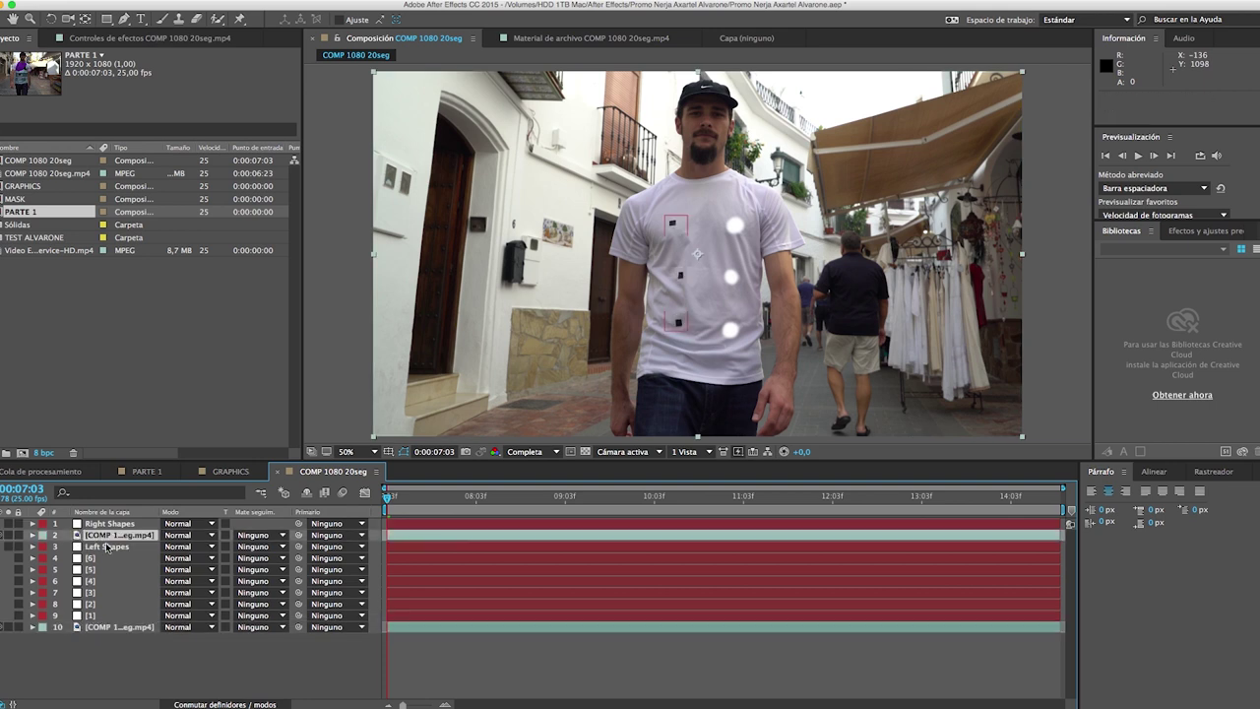
pyautogui.click(253, 546)
pyautogui.click(286, 583)
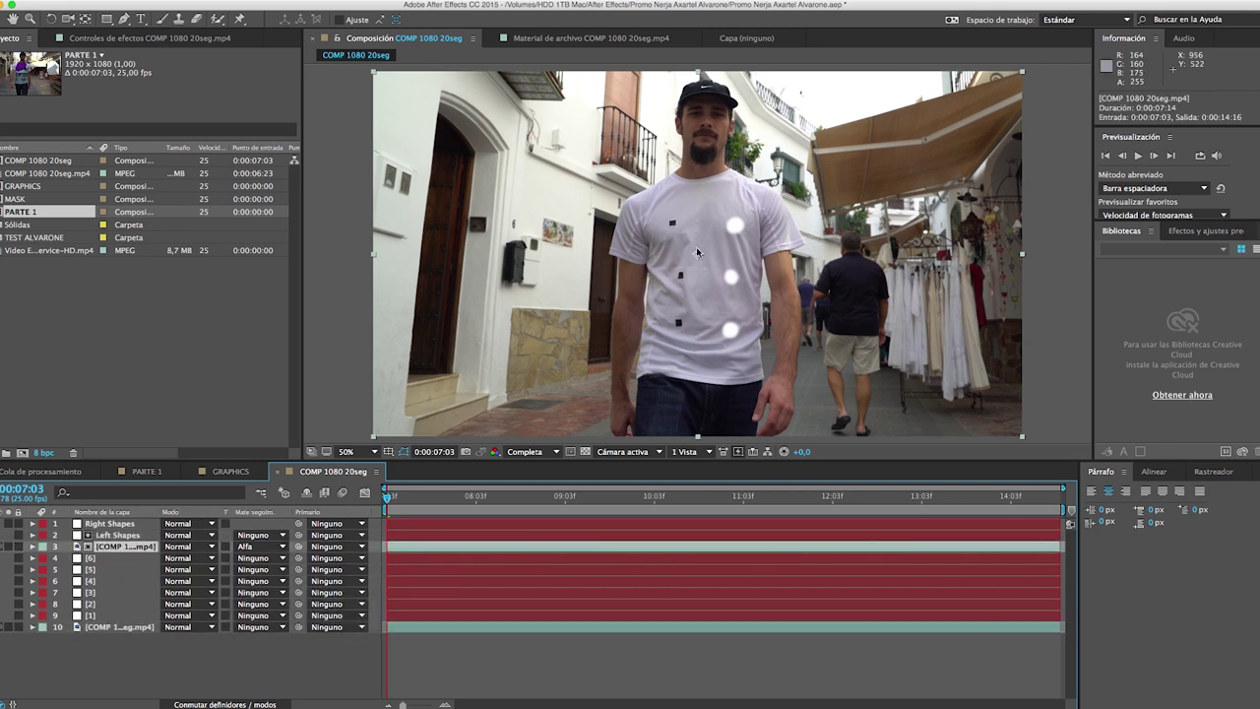
pyautogui.click(685, 648)
pyautogui.press('space')
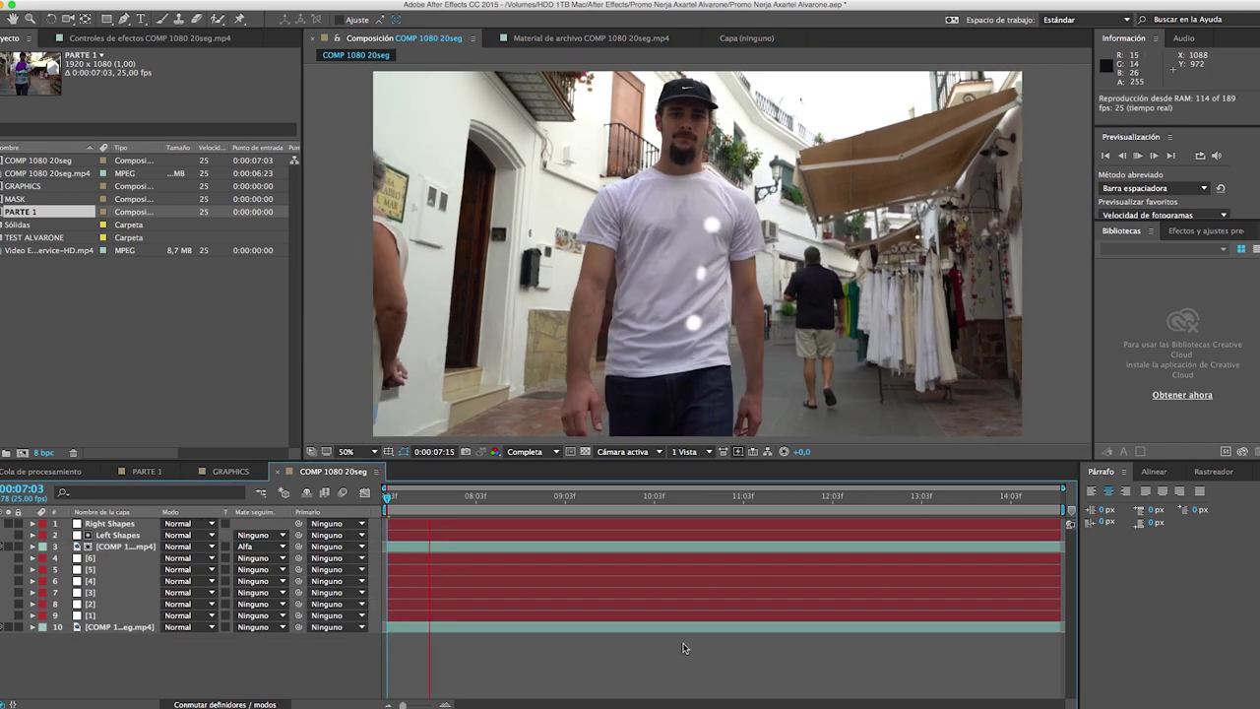
pyautogui.press('space')
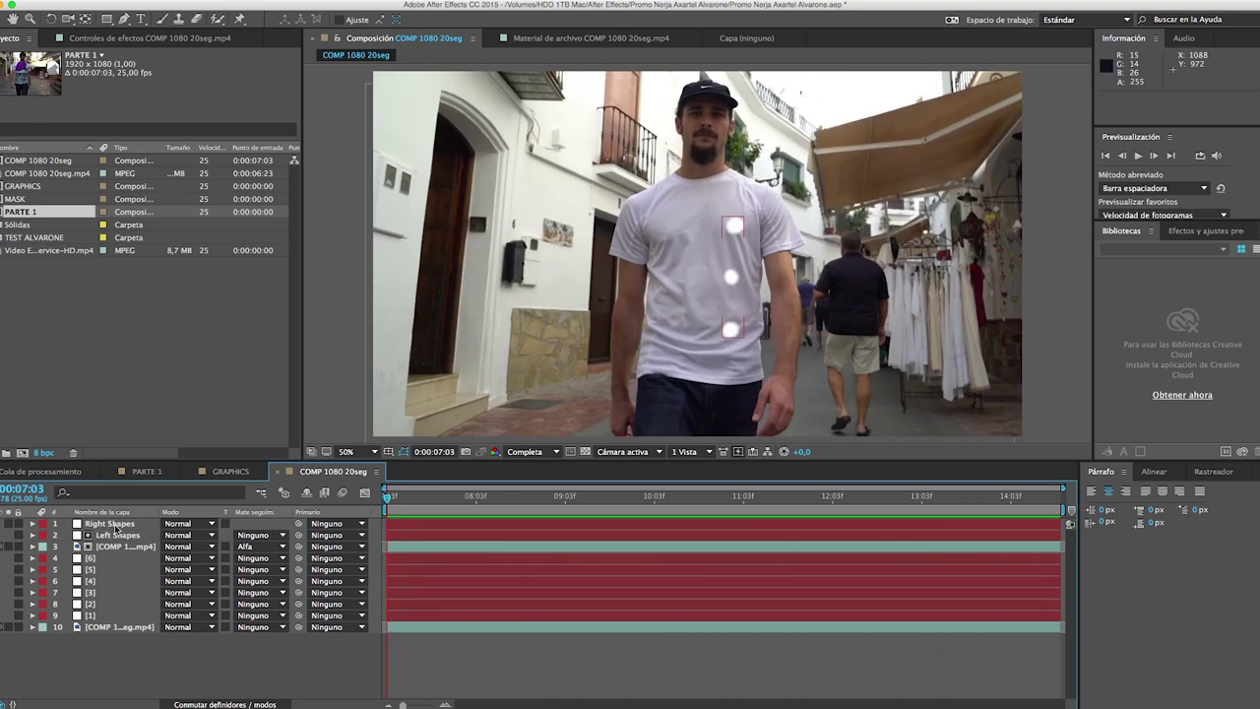
# - Add a second footage copy under Right Shapes, reset its Position, and preview the covered markers
pyautogui.click(118, 546)
pyautogui.hotkey('ctrl', 'd')
pyautogui.moveTo(118, 546); pyautogui.dragTo(118, 533)
pyautogui.press('p')
pyautogui.rightClick(113, 548)
pyautogui.click(153, 639)
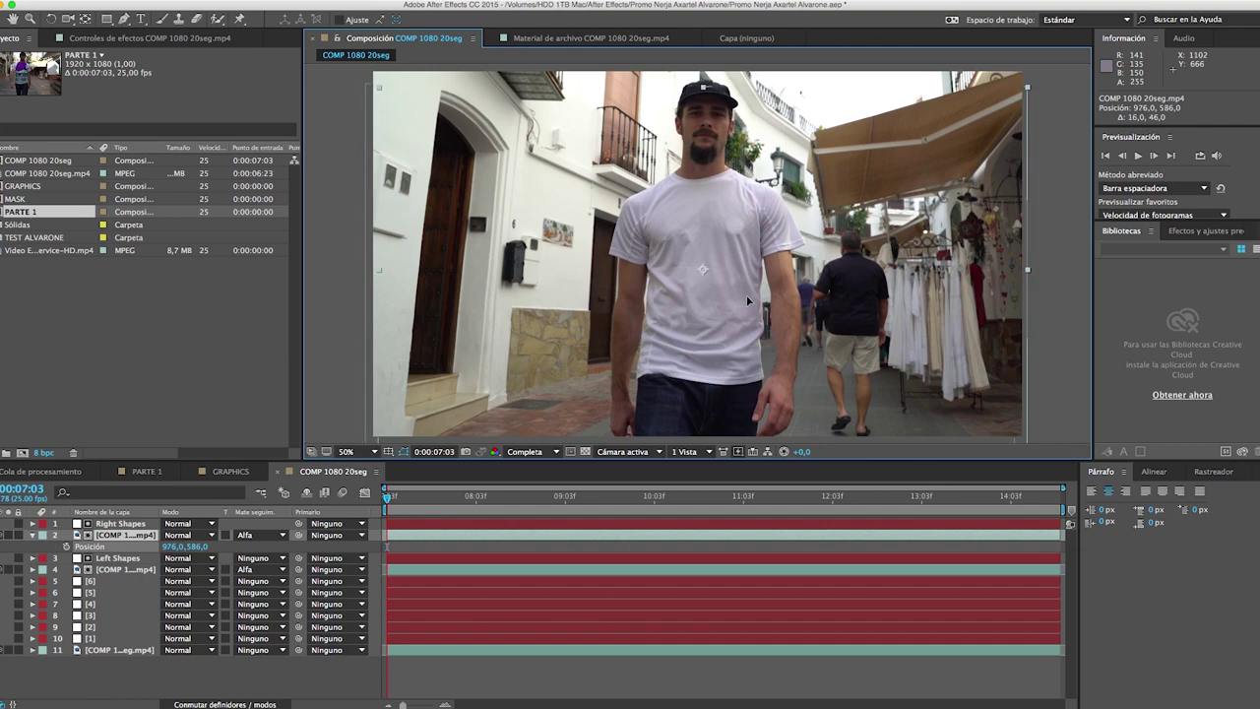
pyautogui.press('space')
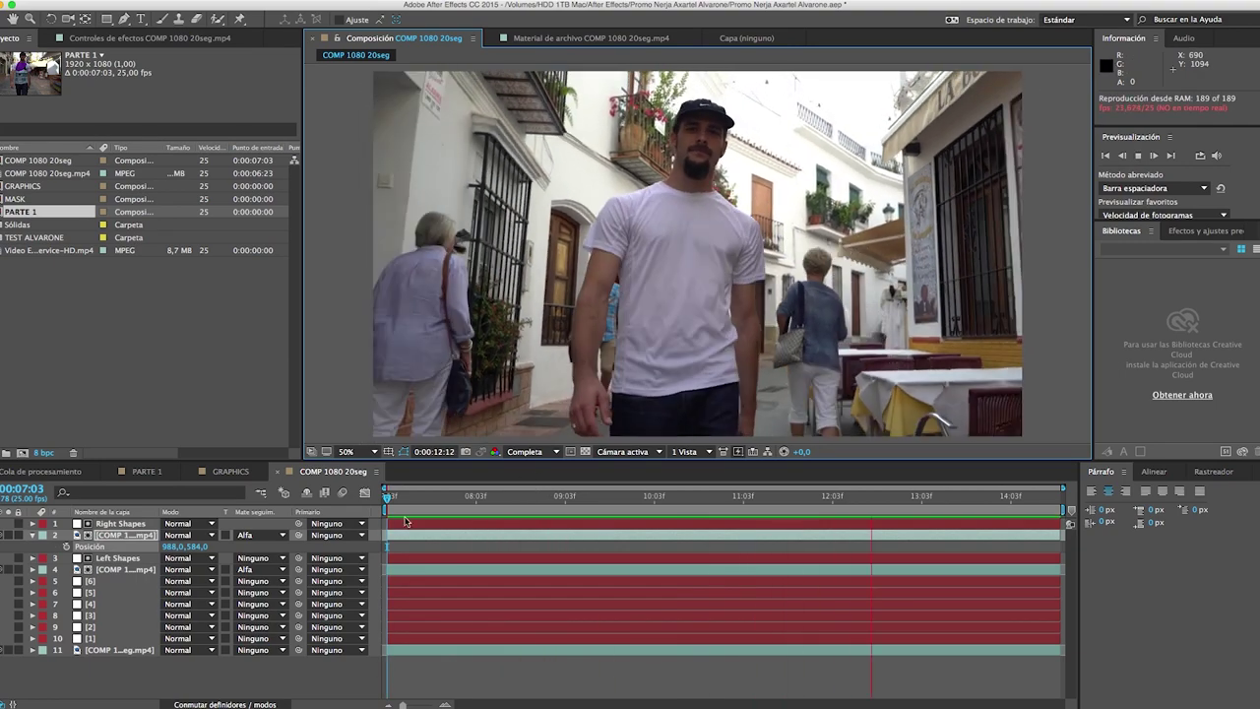
pyautogui.keyDown('shift'); pyautogui.click(129, 523); pyautogui.keyUp('shift')
# - Precompose the two shape layers and their matted footage copies into a composition named MASKS
pyautogui.hotkey('ctrl', 'shift', 'c')
pyautogui.write('m')
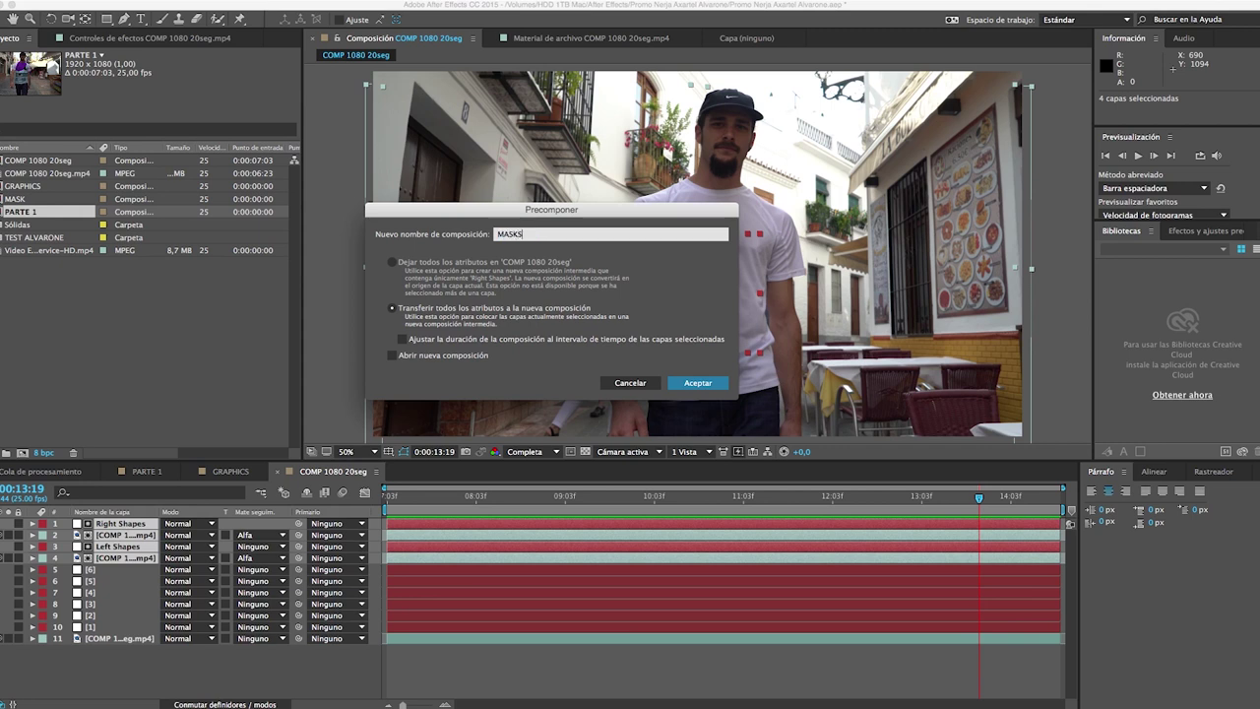
pyautogui.press('Return')
pyautogui.click(599, 652)
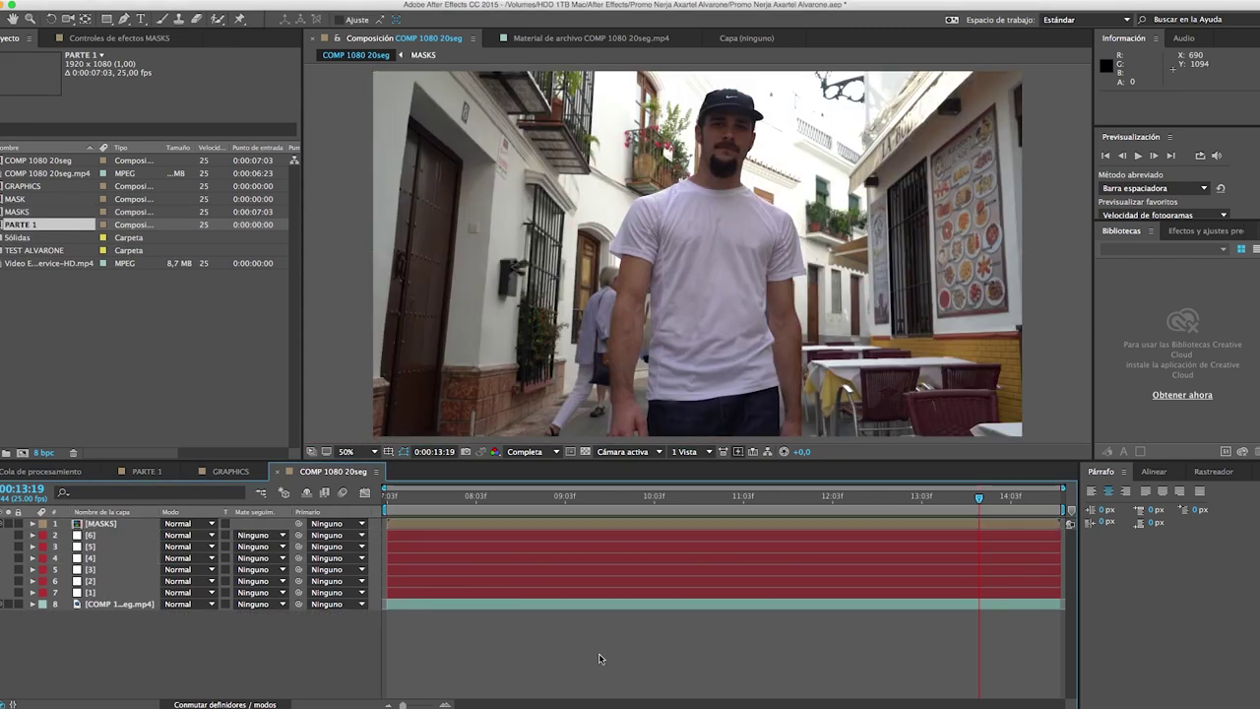
pyautogui.click(6, 523)
pyautogui.click(6, 524)
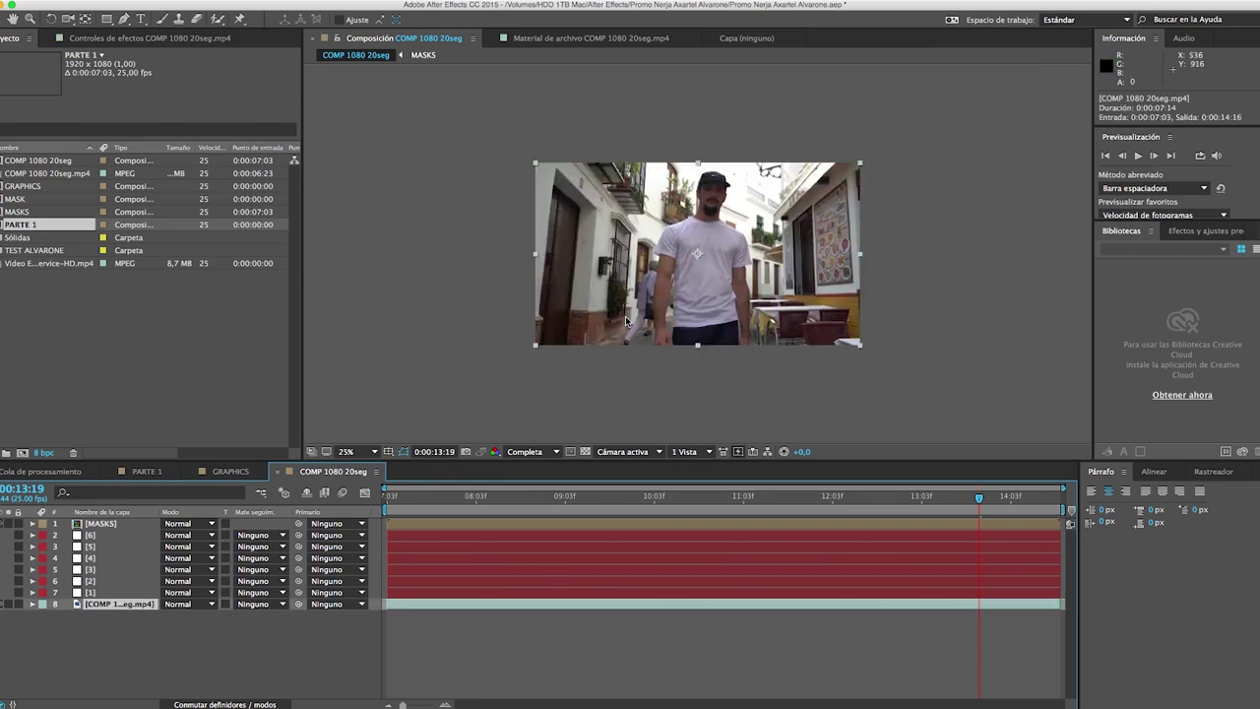
# - View the comp at 100% and drop the explainer layer's Opacity to 22%
pyautogui.click(147, 37)
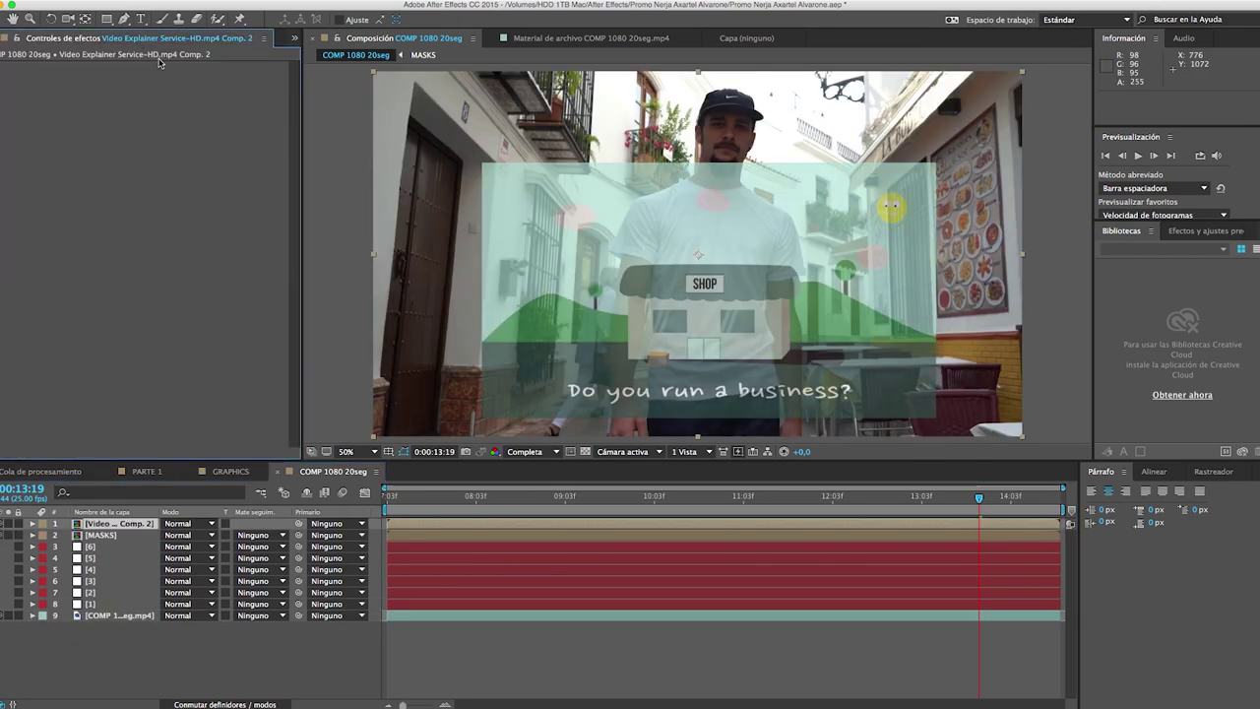
pyautogui.press('.')
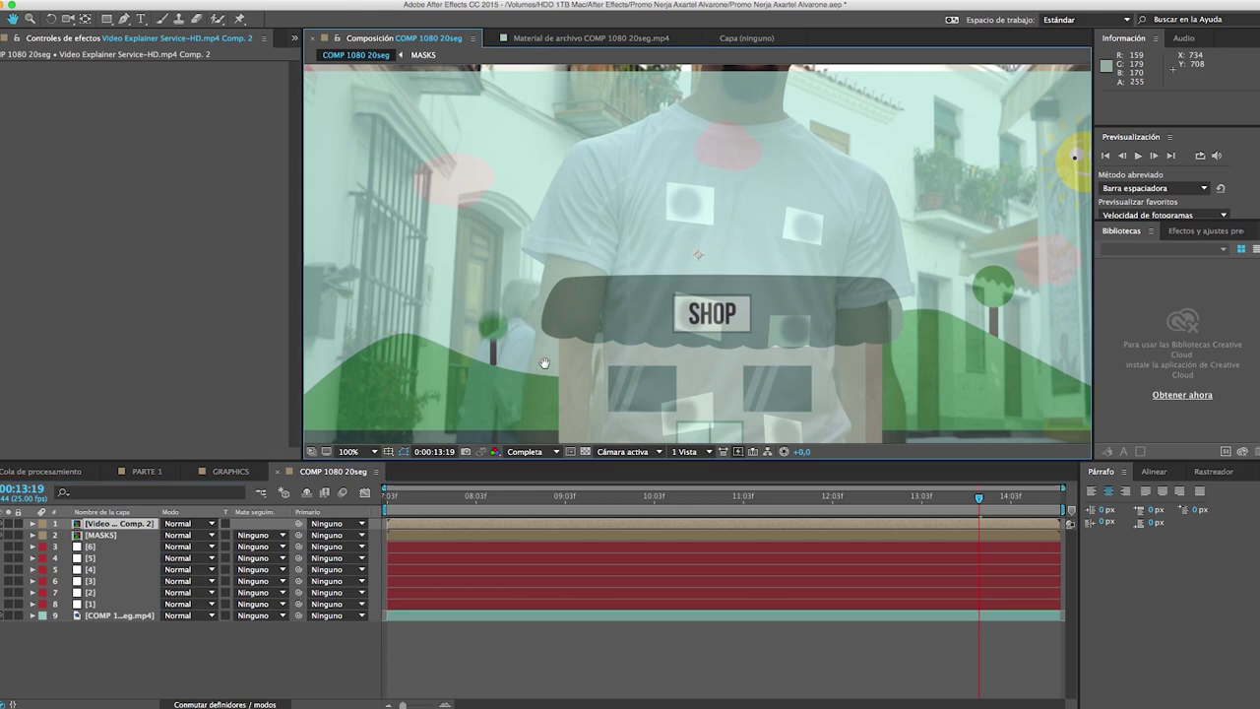
pyautogui.scroll(-2, 512, 364)
pyautogui.press('t')
pyautogui.moveTo(173, 534)
pyautogui.mouseDown()
pyautogui.moveTo(119, 539)
pyautogui.moveTo(240, 540)
pyautogui.moveTo(192, 542)
pyautogui.mouseUp()
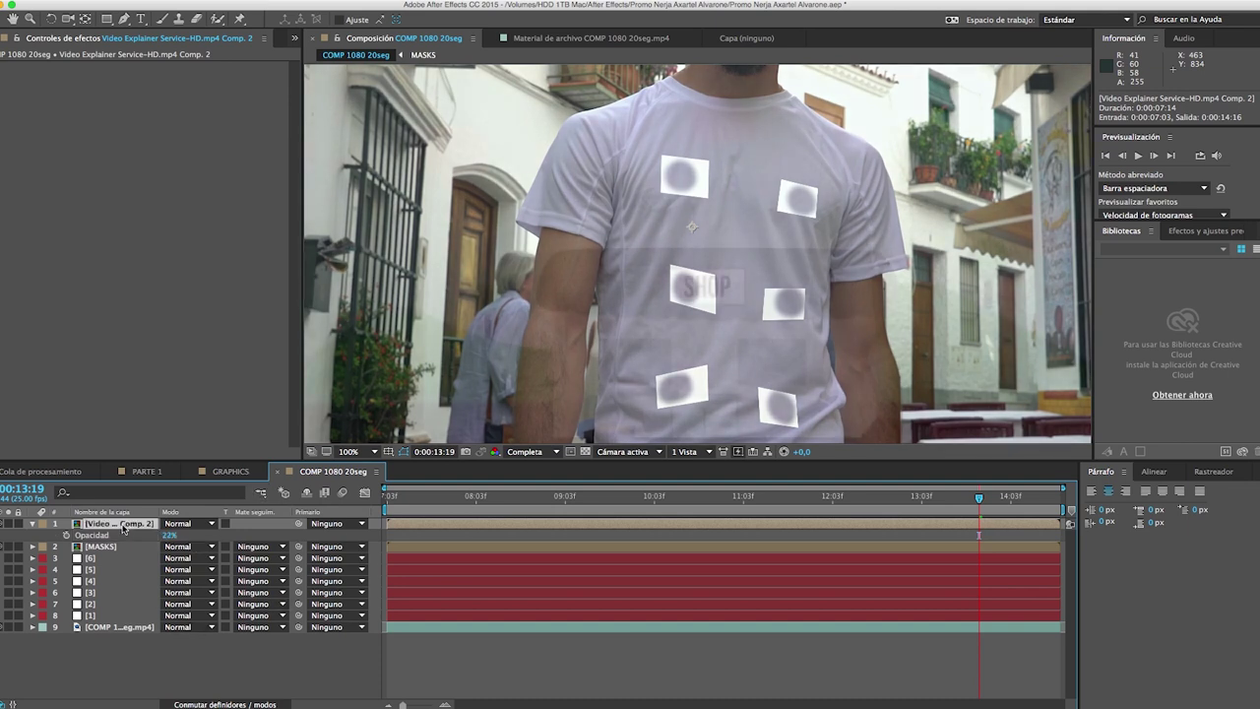
pyautogui.click(239, 18)
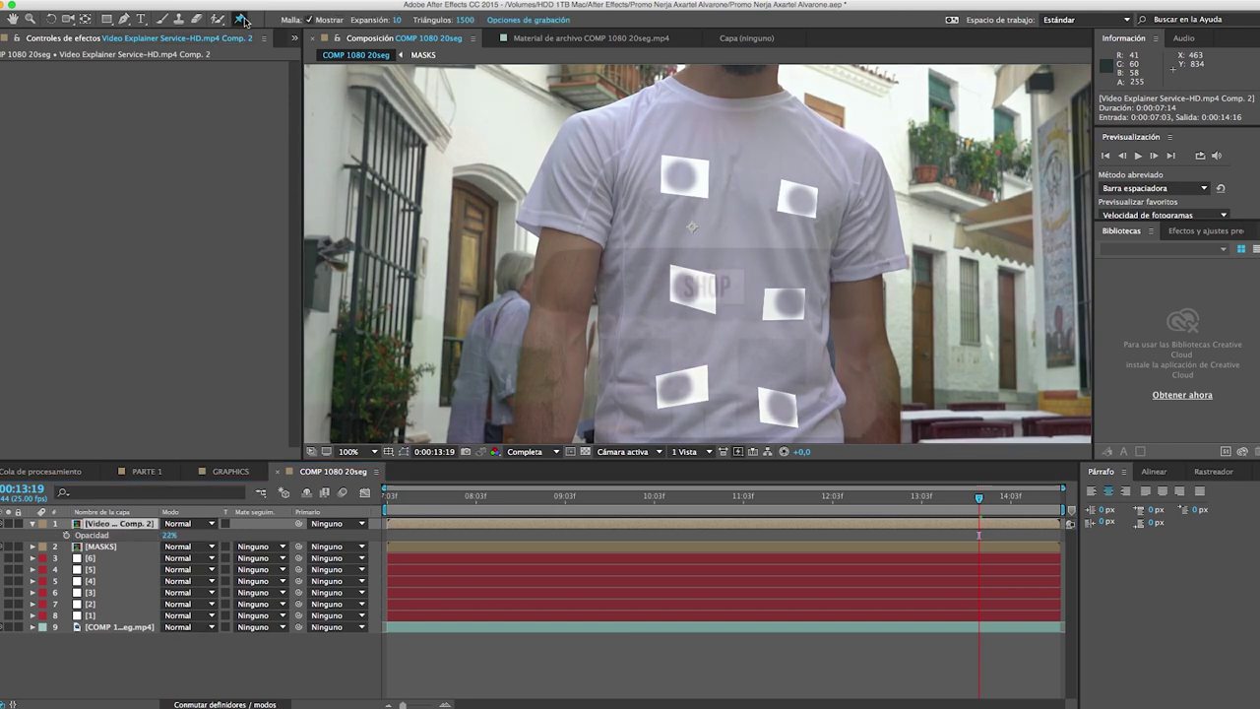
# - Place puppet pins on the corners of the upper-left, upper-right, middle-left and bottom-right markers
pyautogui.click(660, 154)
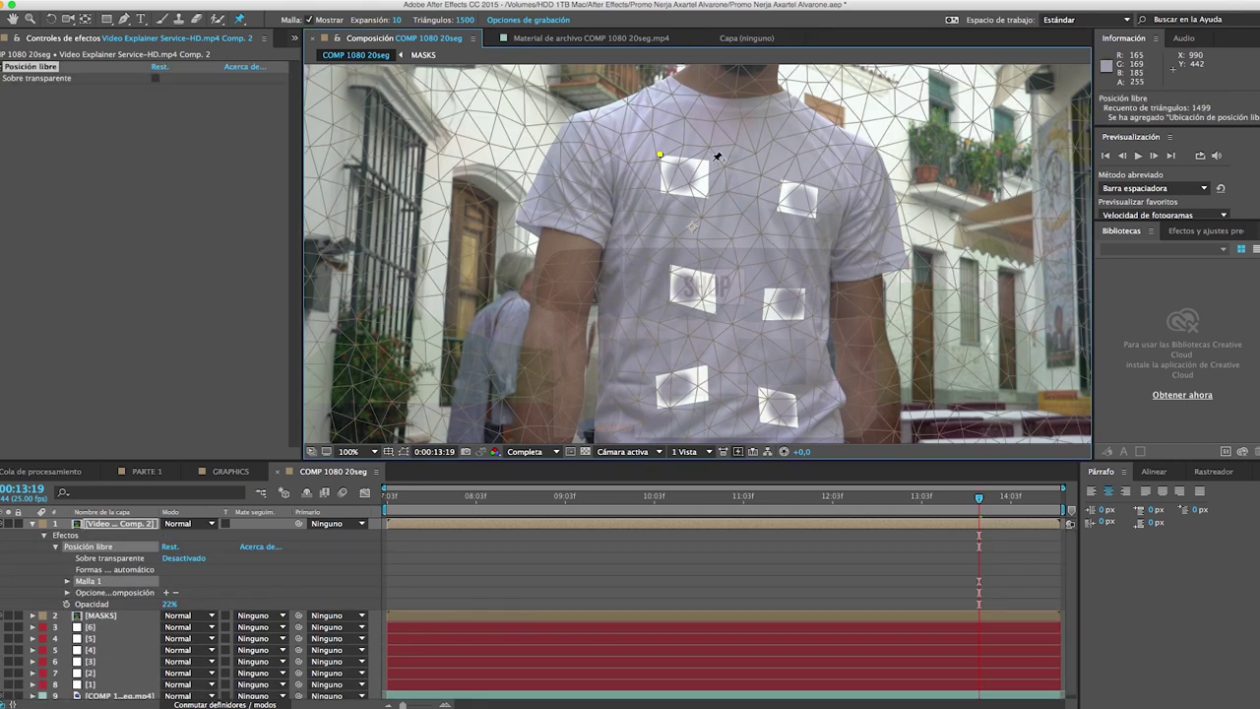
pyautogui.click(710, 160)
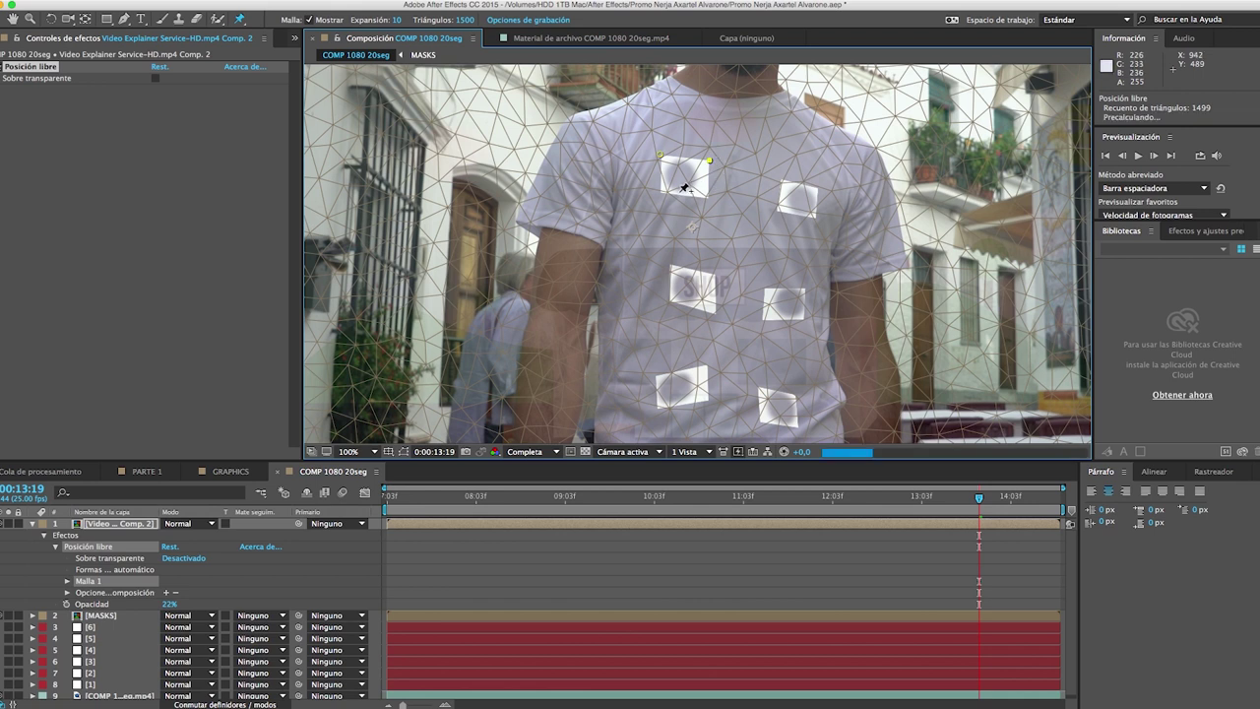
pyautogui.click(659, 193)
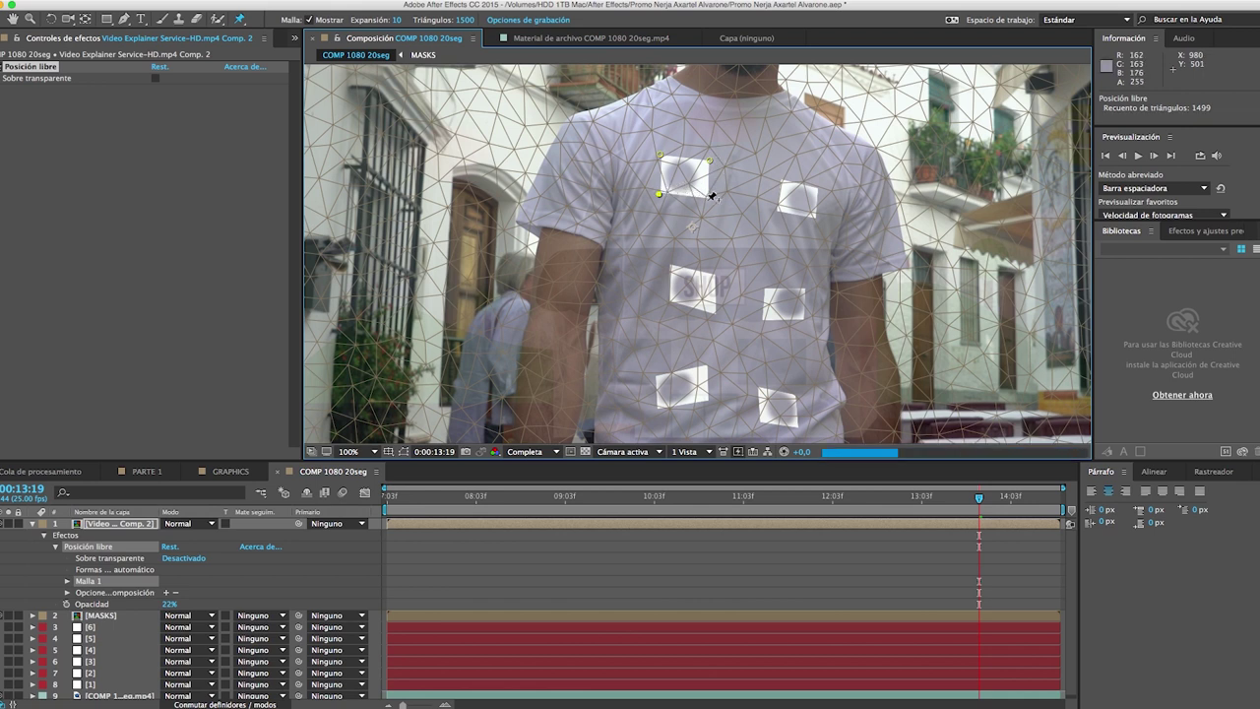
pyautogui.click(710, 198)
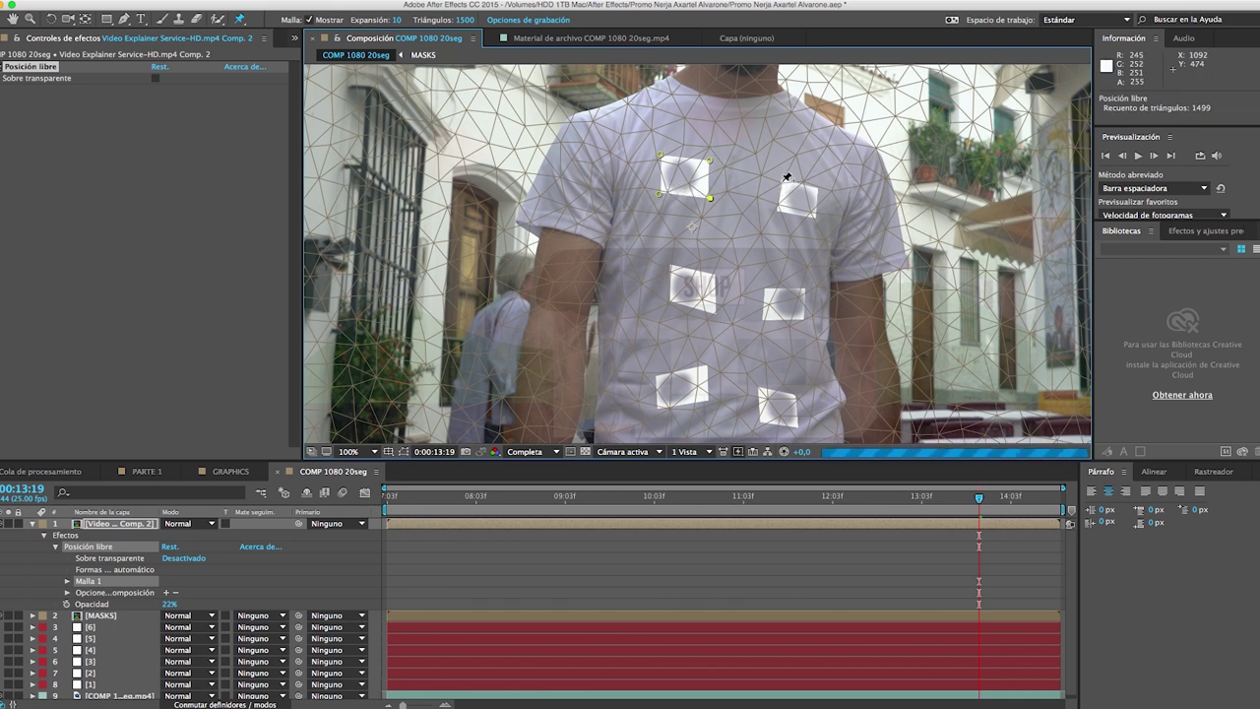
pyautogui.click(779, 178)
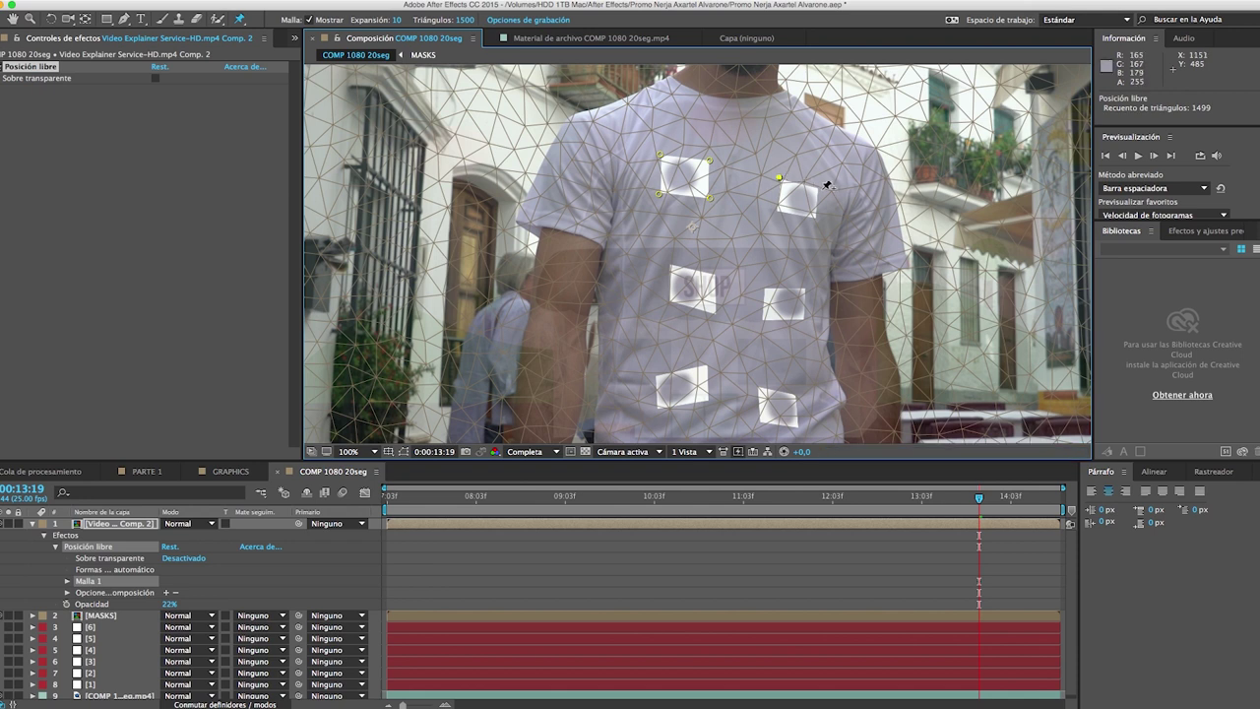
pyautogui.click(821, 189)
pyautogui.click(777, 211)
pyautogui.click(818, 218)
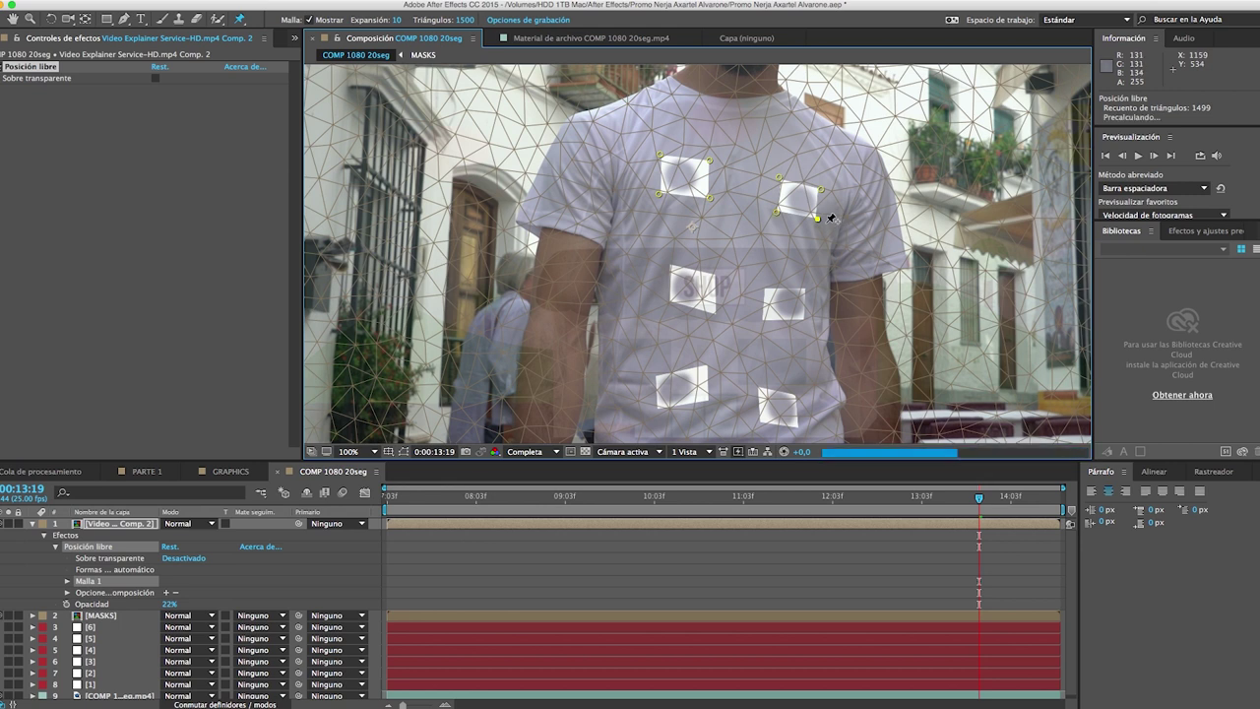
pyautogui.click(667, 263)
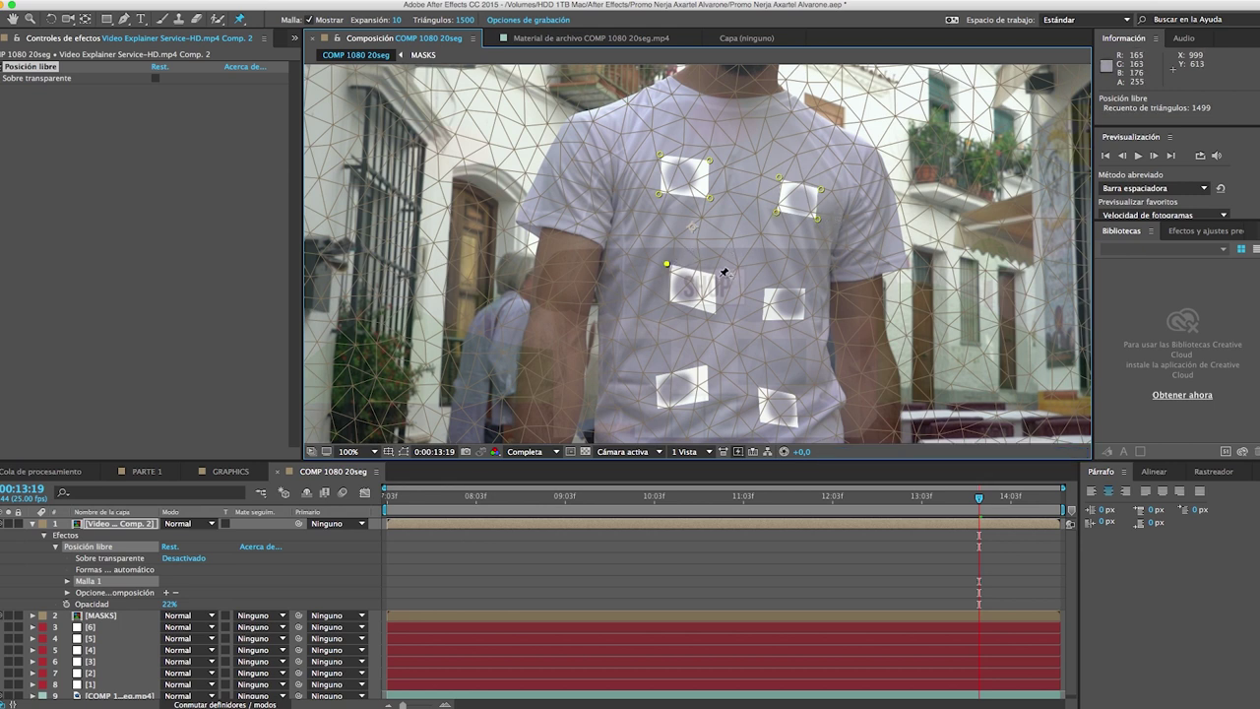
pyautogui.click(716, 277)
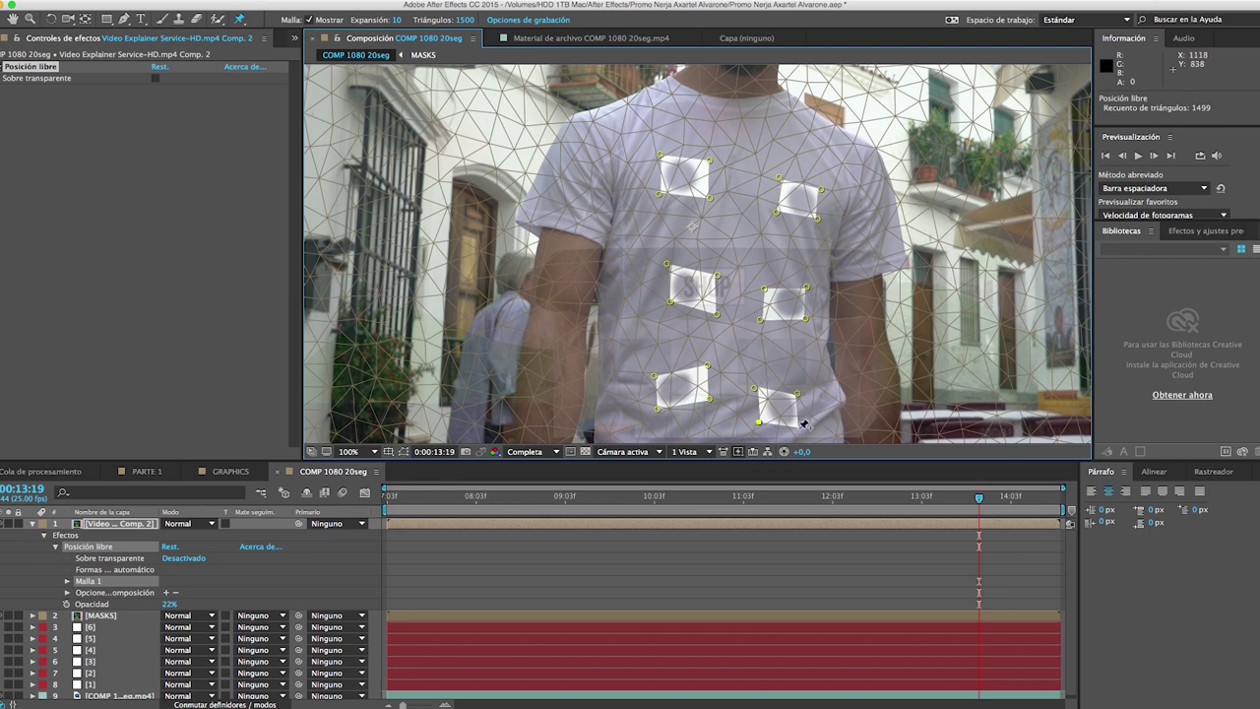
pyautogui.click(800, 426)
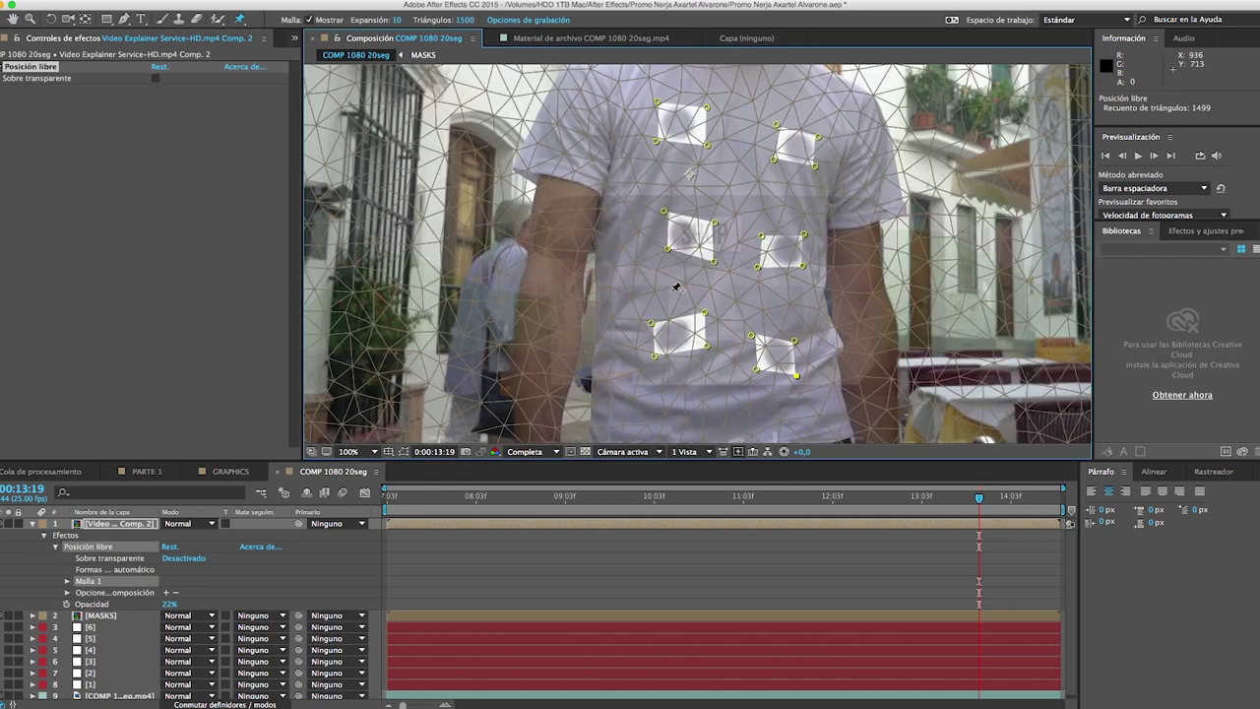
# - Mark numbered marker layers [6] through [1] as shy and hide them from the layer list
pyautogui.click(134, 525)
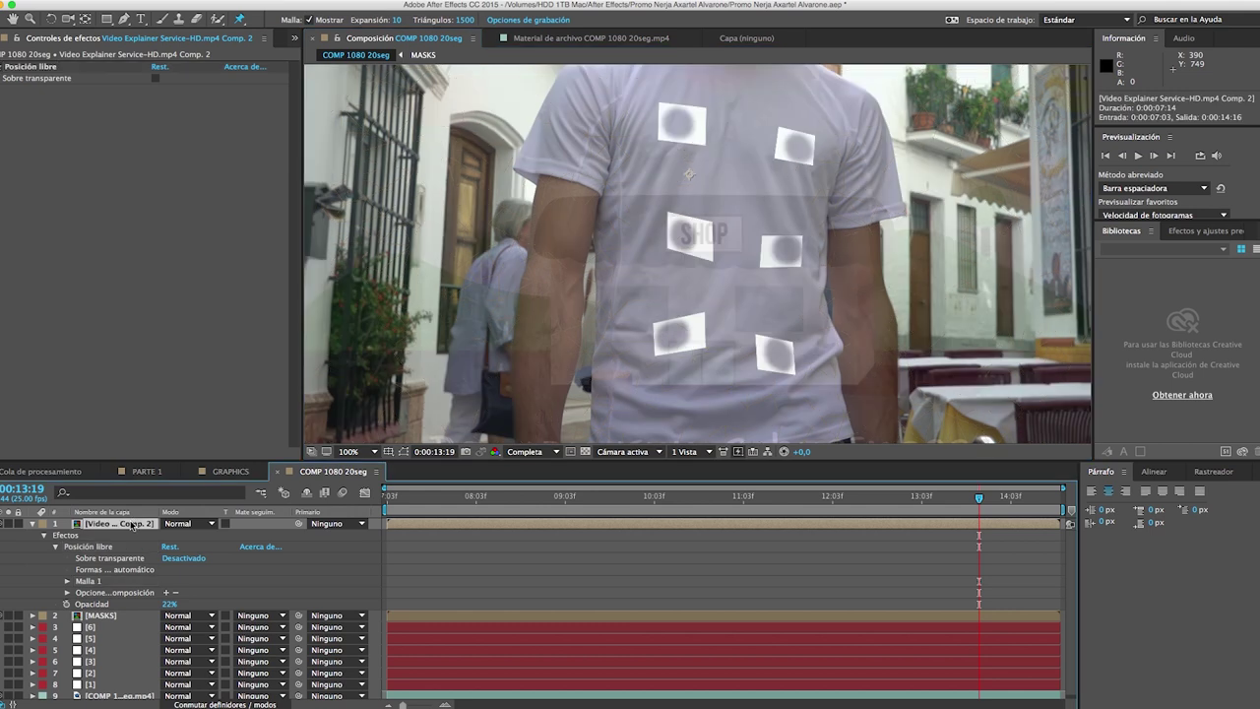
pyautogui.press('u')
pyautogui.scroll(-10, 143, 547)
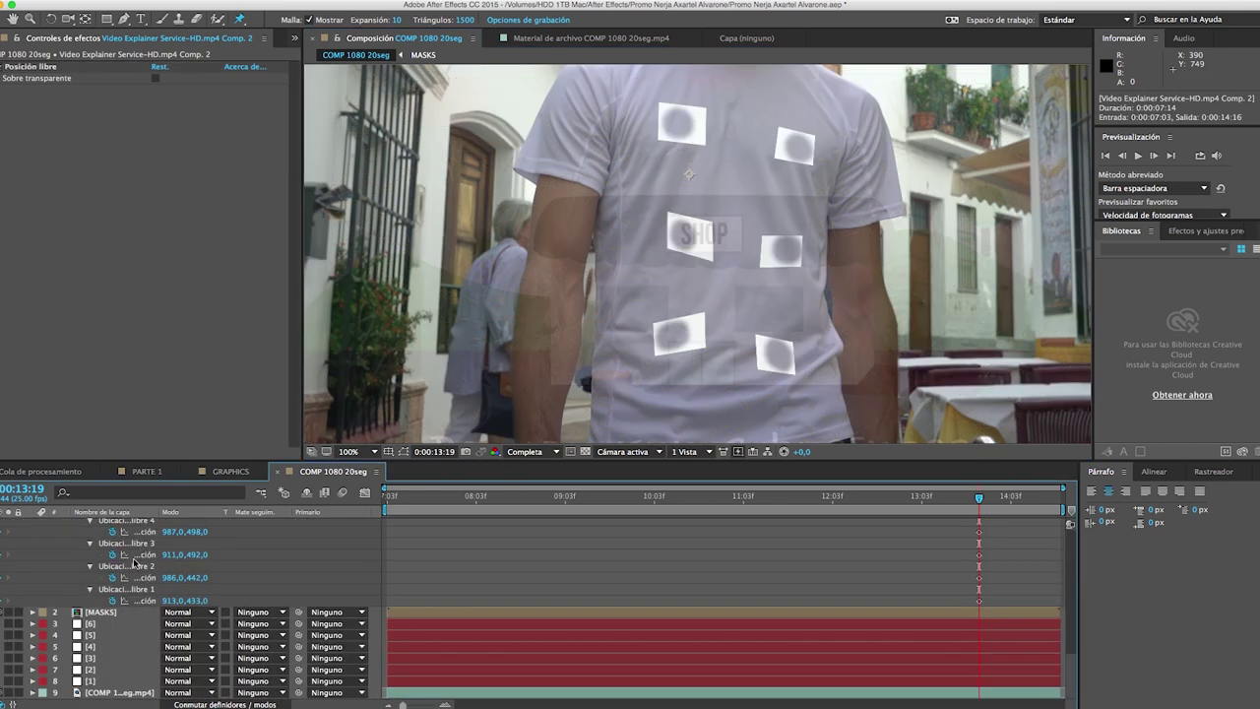
pyautogui.click(103, 626)
pyautogui.keyDown('shift'); pyautogui.click(111, 683); pyautogui.keyUp('shift')
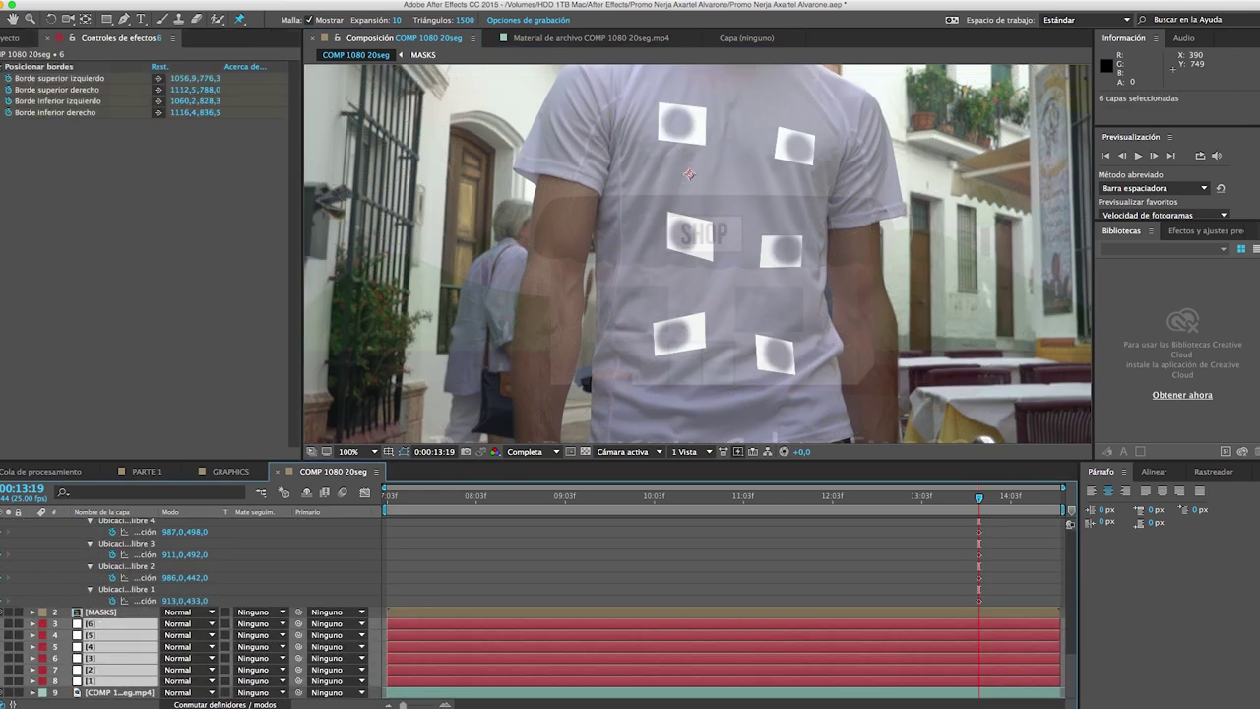
pyautogui.click(224, 704)
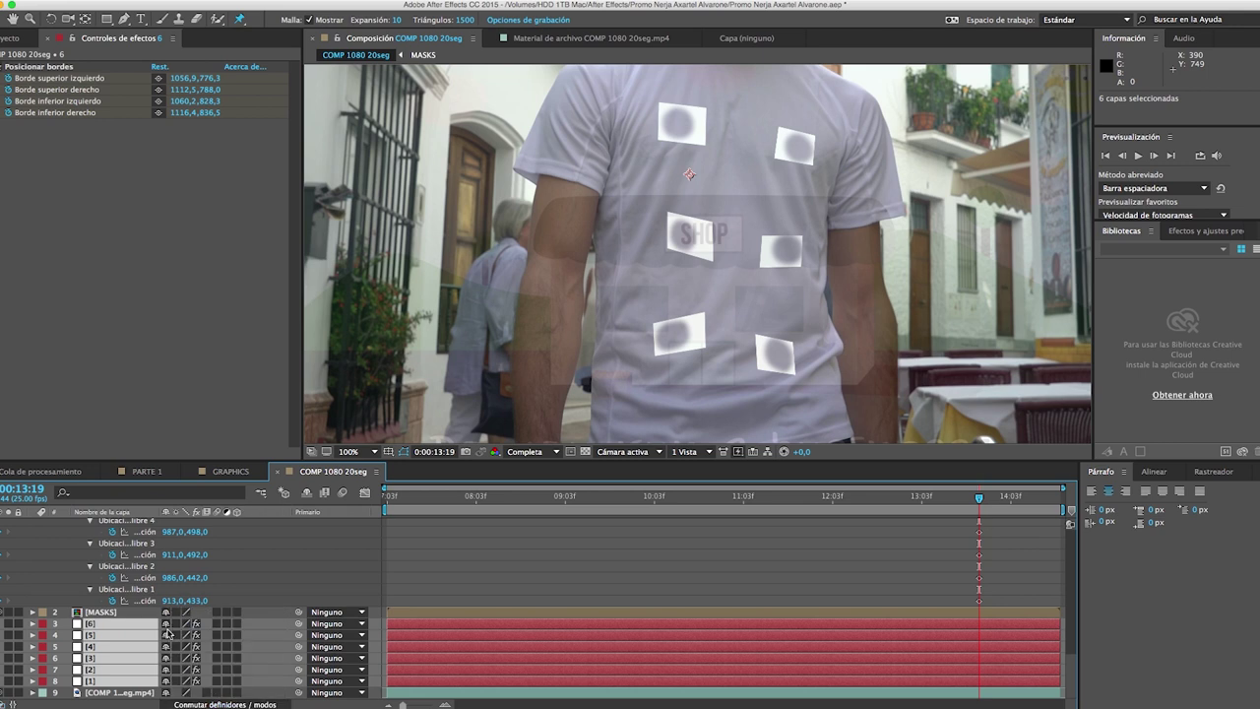
pyautogui.click(165, 679)
pyautogui.click(96, 625)
pyautogui.click(102, 682)
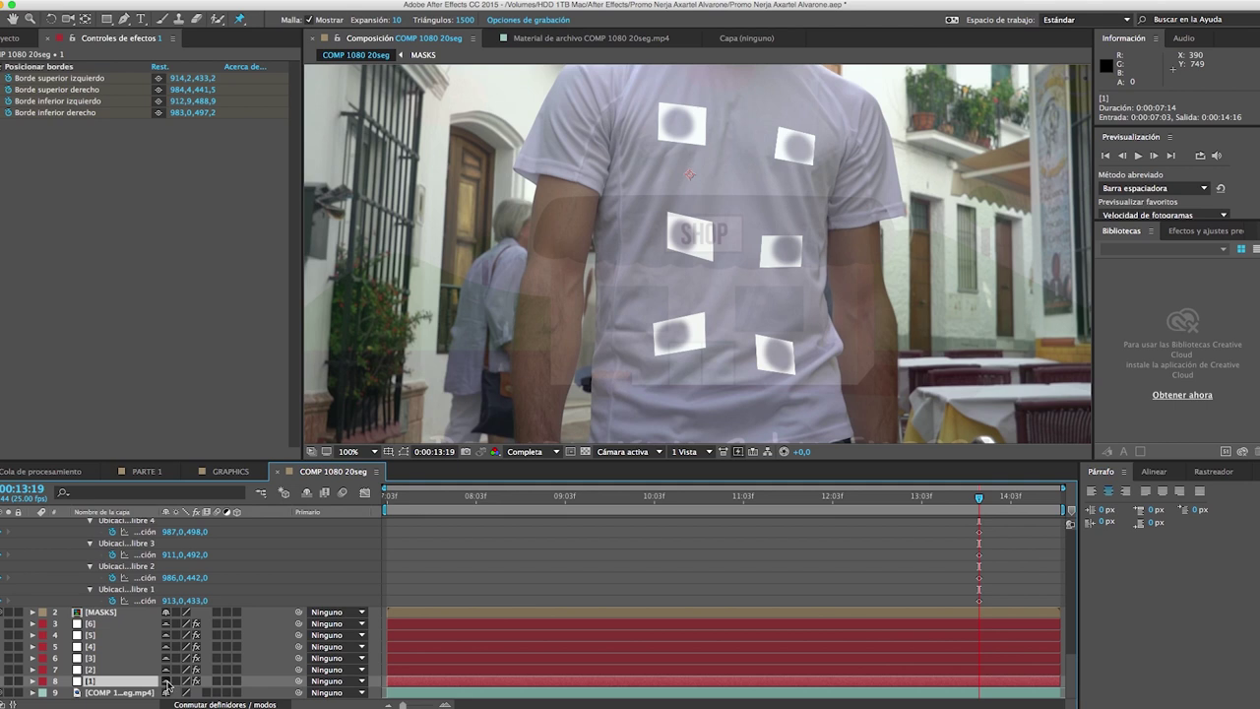
pyautogui.click(306, 492)
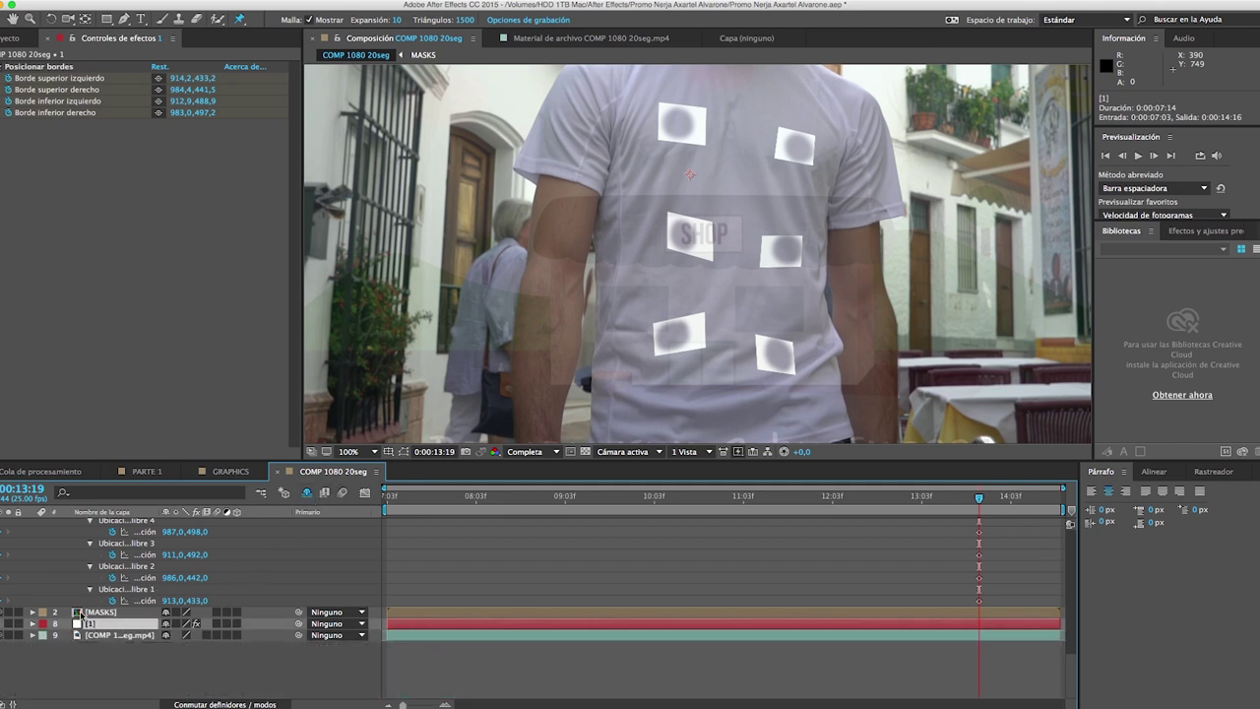
# - Link puppet pins 1 and 2 by expression to layer [1]'s top-left and top-right Posicionar bordes corners
pyautogui.press('u')
pyautogui.click(98, 637)
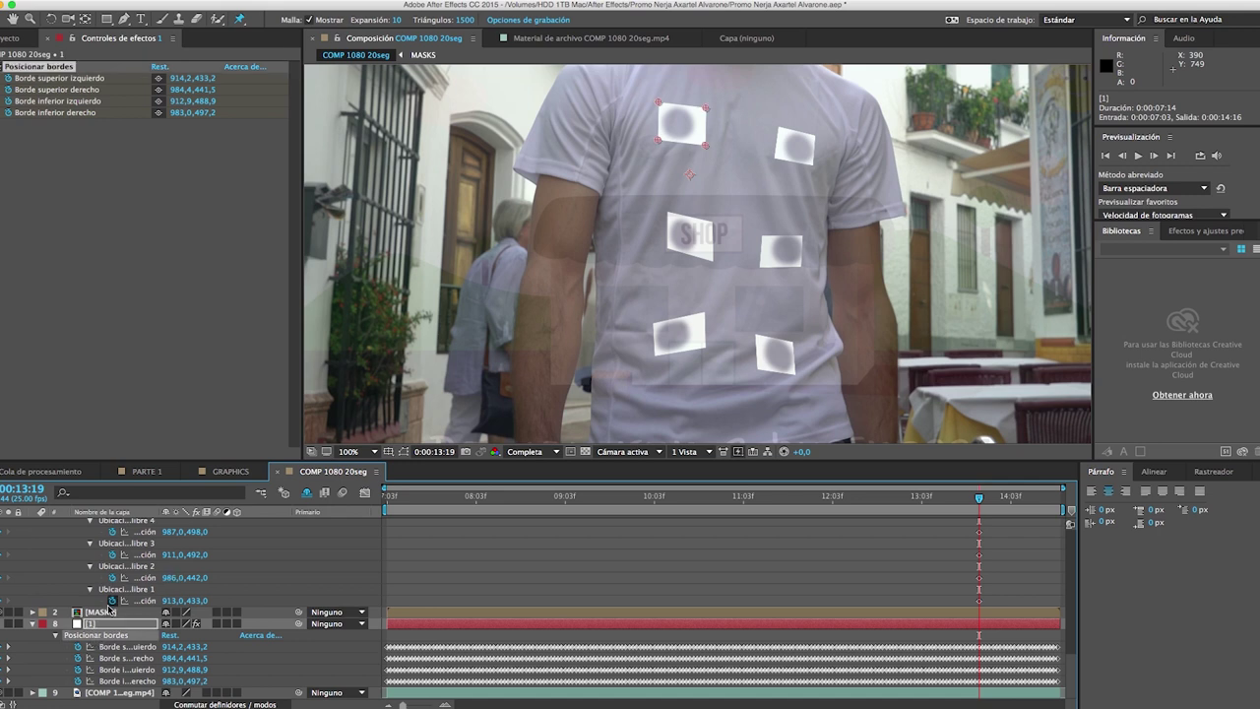
pyautogui.keyDown('alt'); pyautogui.click(114, 601); pyautogui.keyUp('alt')
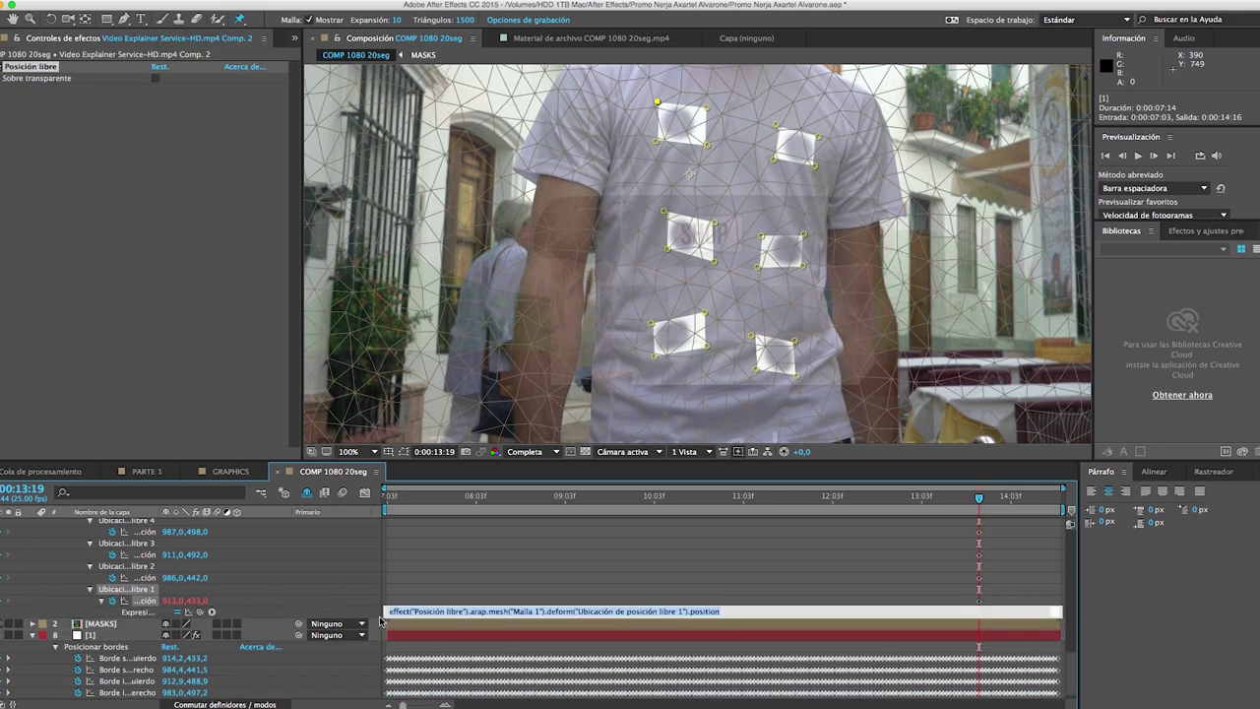
pyautogui.moveTo(196, 614); pyautogui.dragTo(121, 657)
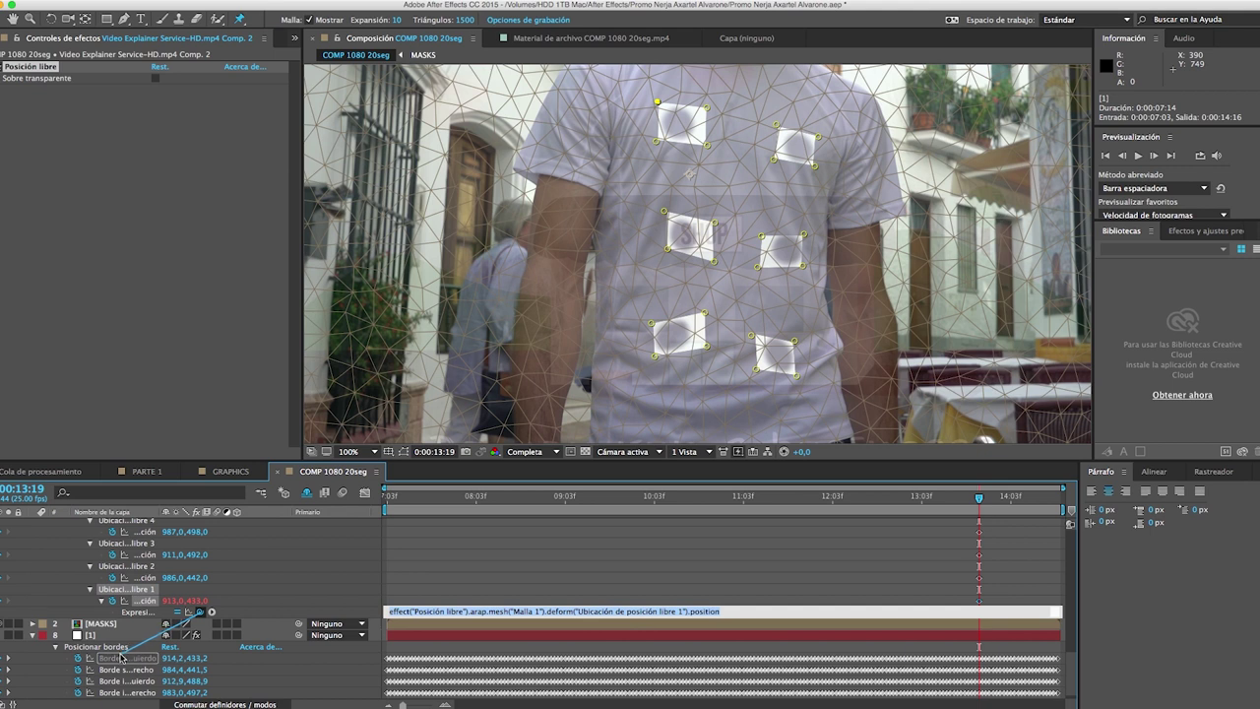
pyautogui.keyDown('alt'); pyautogui.click(113, 577); pyautogui.keyUp('alt')
pyautogui.moveTo(200, 589); pyautogui.dragTo(124, 679)
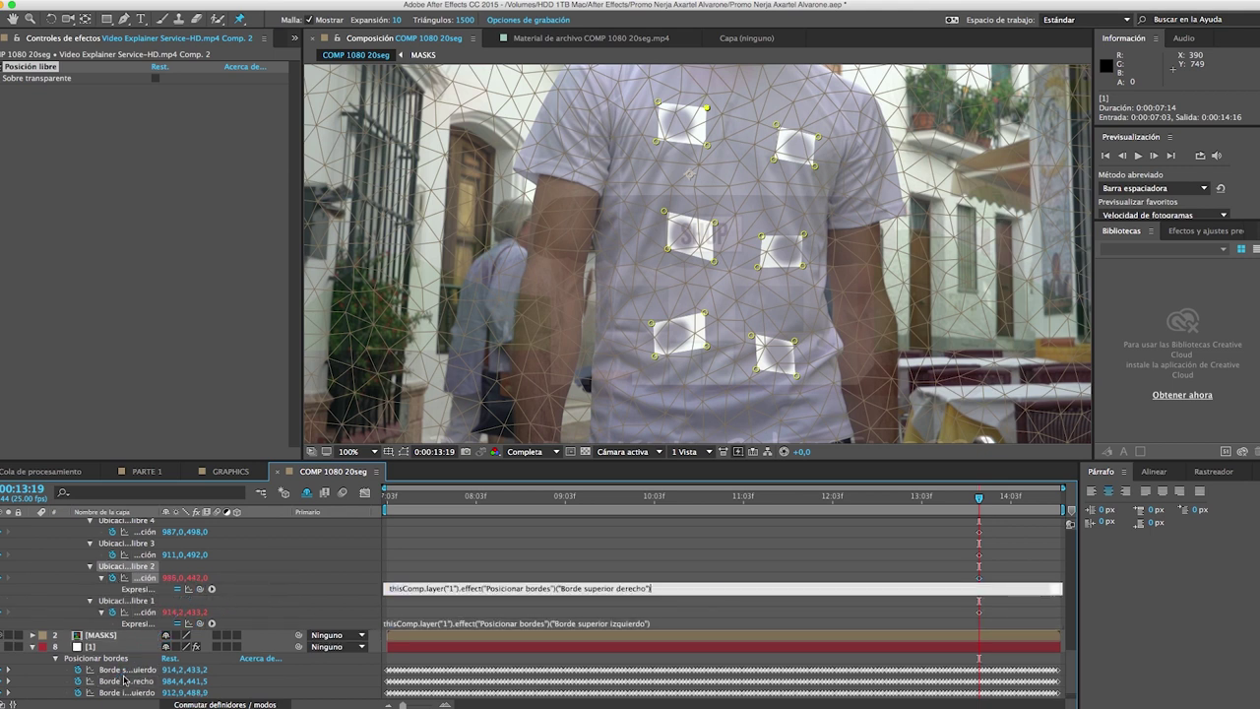
# - Link puppet pins 3 and 4 to layer [1]'s bottom-left and bottom-right tracked corners
pyautogui.keyDown('alt'); pyautogui.click(112, 555); pyautogui.keyUp('alt')
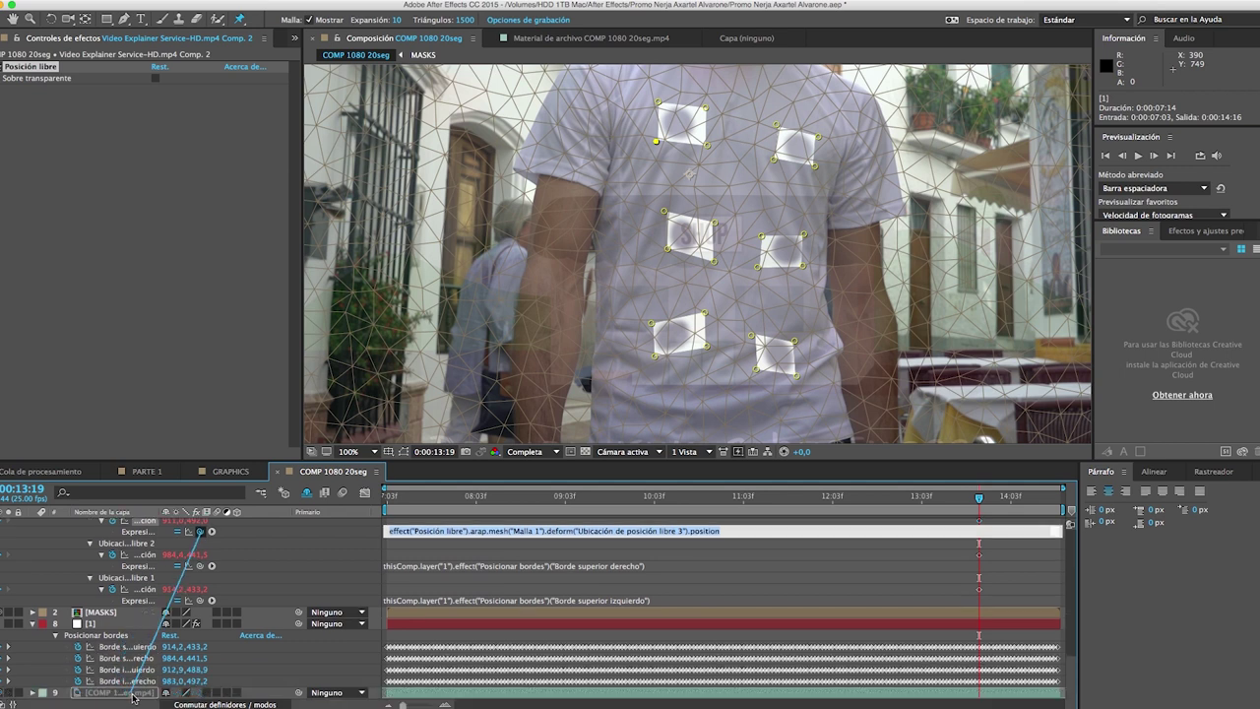
pyautogui.moveTo(194, 588); pyautogui.dragTo(128, 672)
pyautogui.click(228, 576)
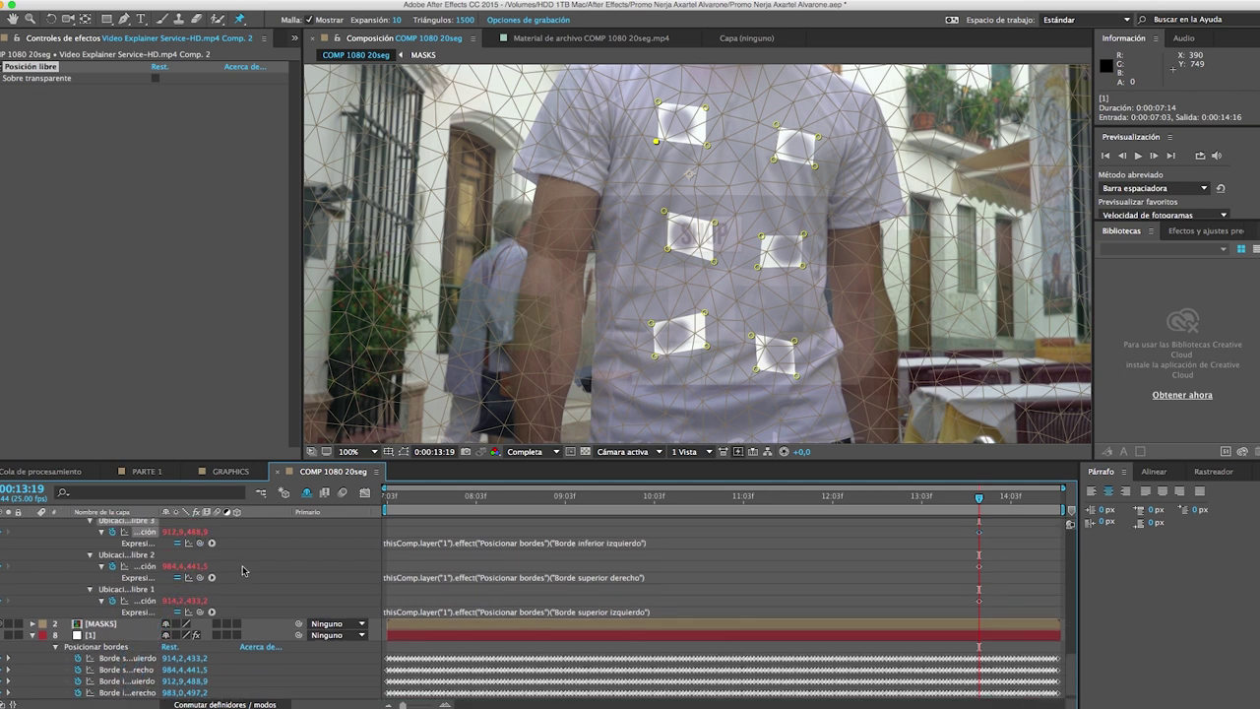
pyautogui.scroll(2, 120, 532)
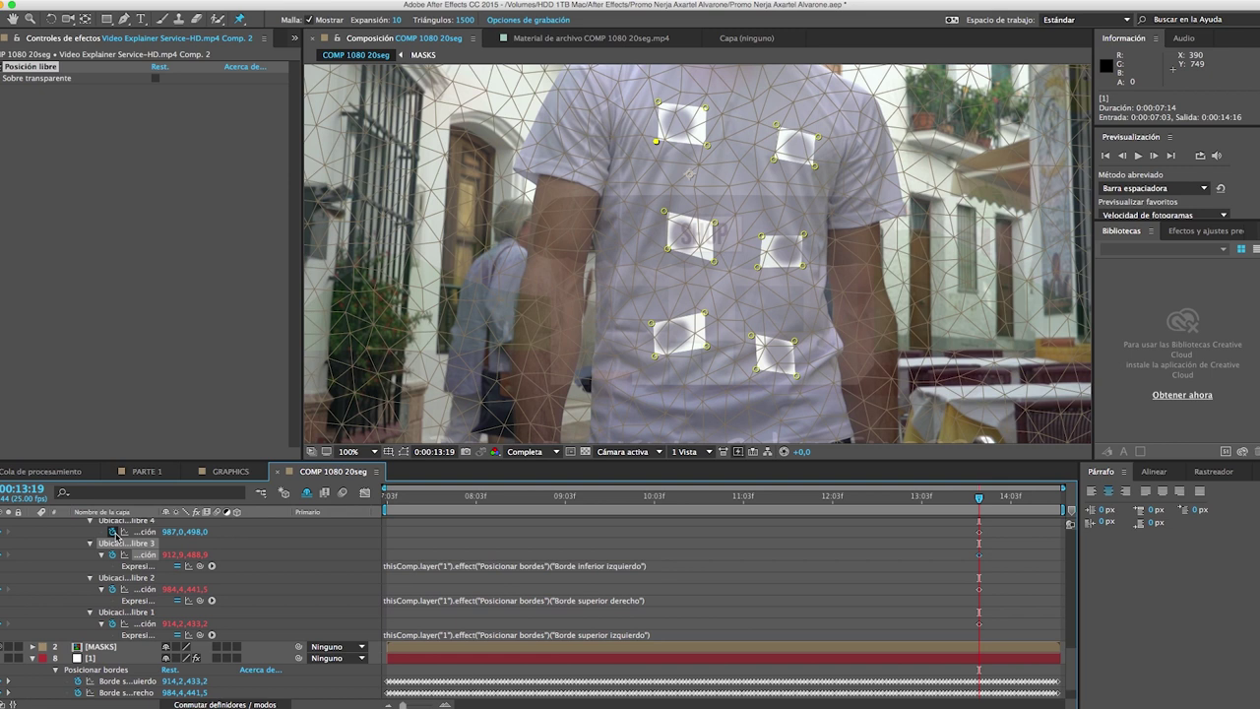
pyautogui.keyDown('alt'); pyautogui.click(112, 532); pyautogui.keyUp('alt')
pyautogui.moveTo(200, 542); pyautogui.dragTo(148, 689)
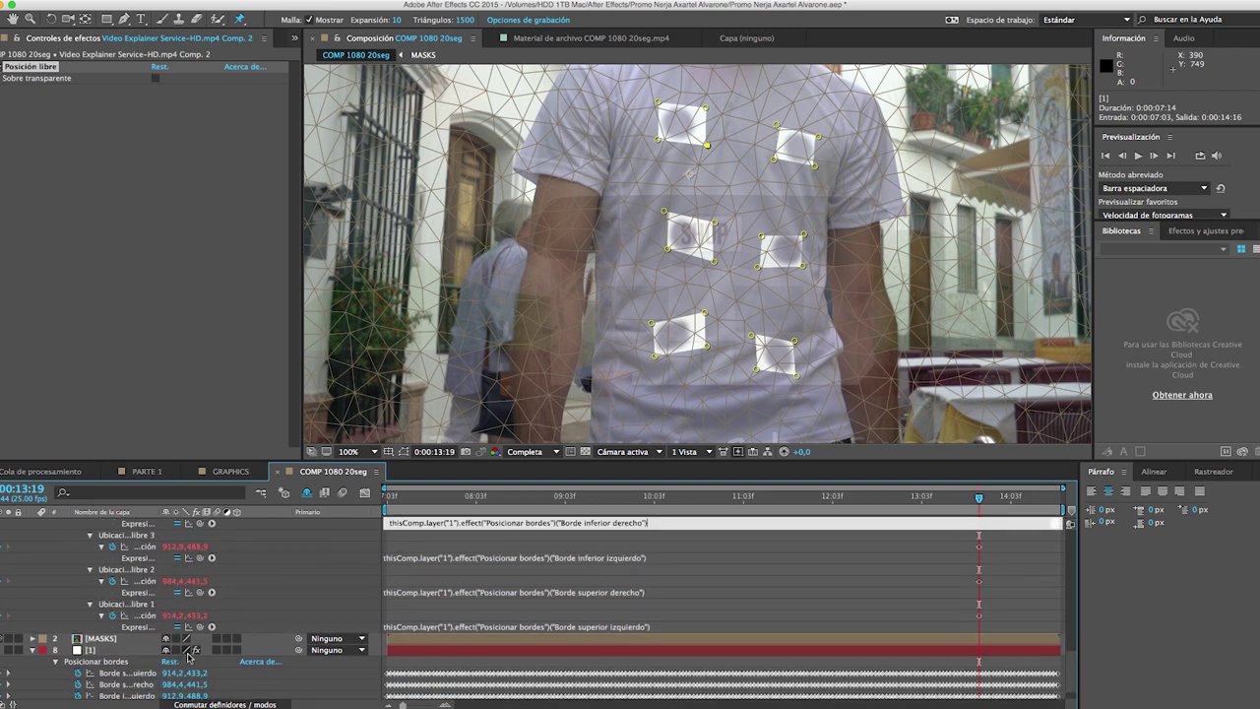
pyautogui.click(301, 574)
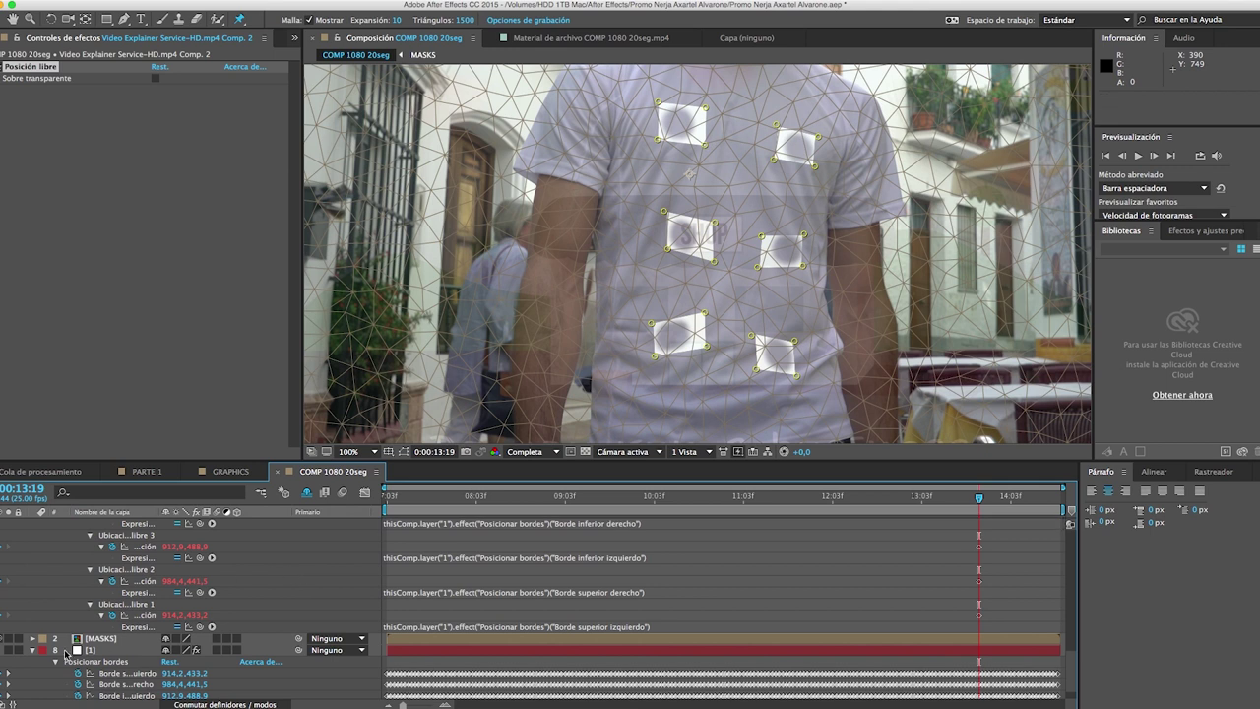
# - Clear layer [2]'s shy switch so it is the only marker layer listed
pyautogui.click(33, 651)
pyautogui.click(306, 492)
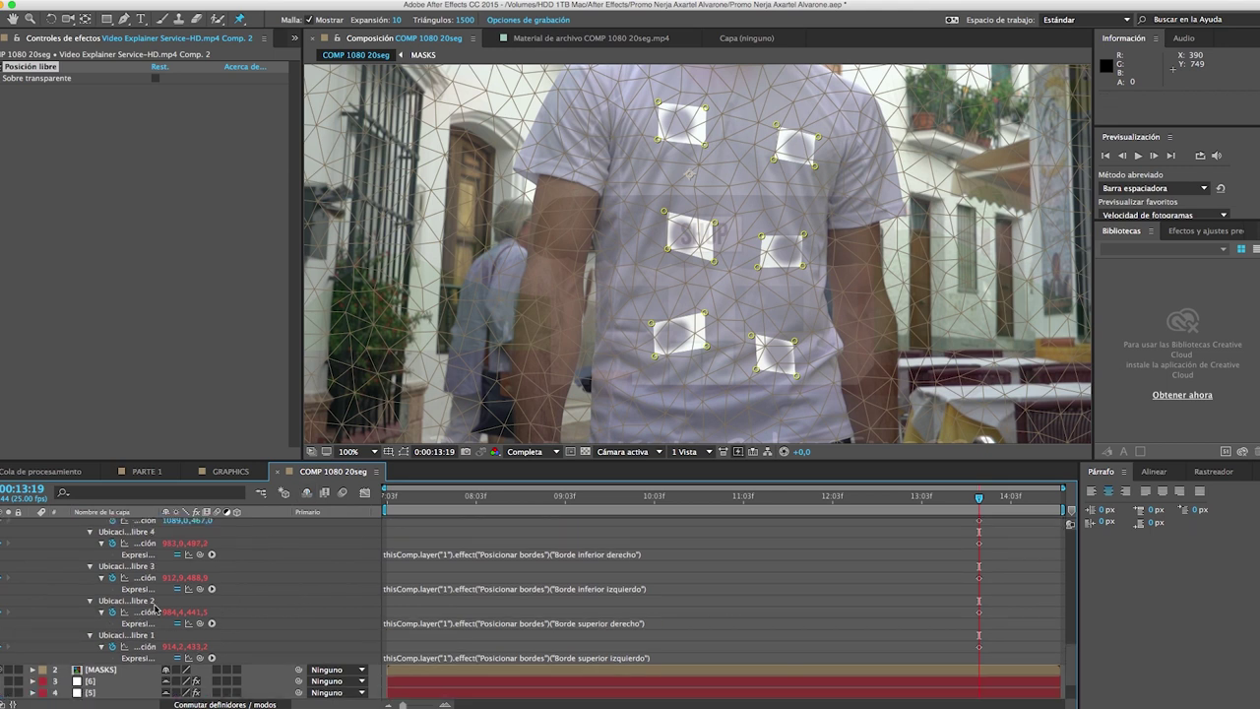
pyautogui.click(166, 669)
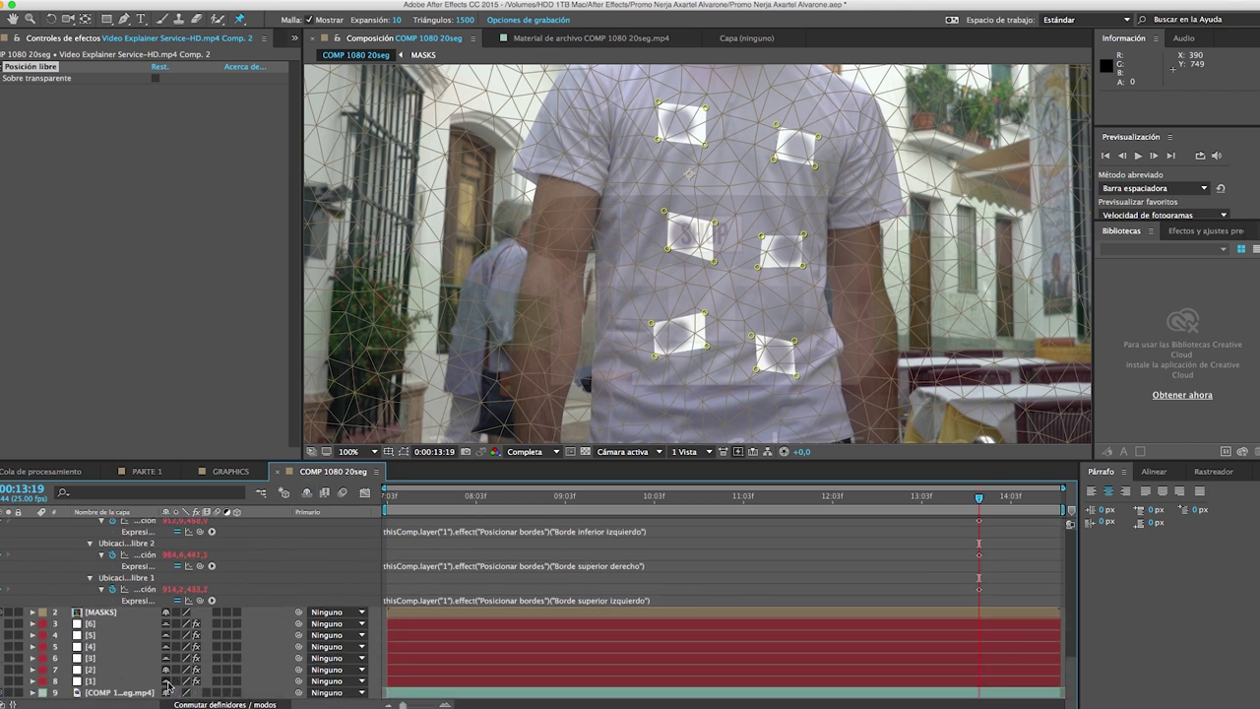
pyautogui.click(306, 492)
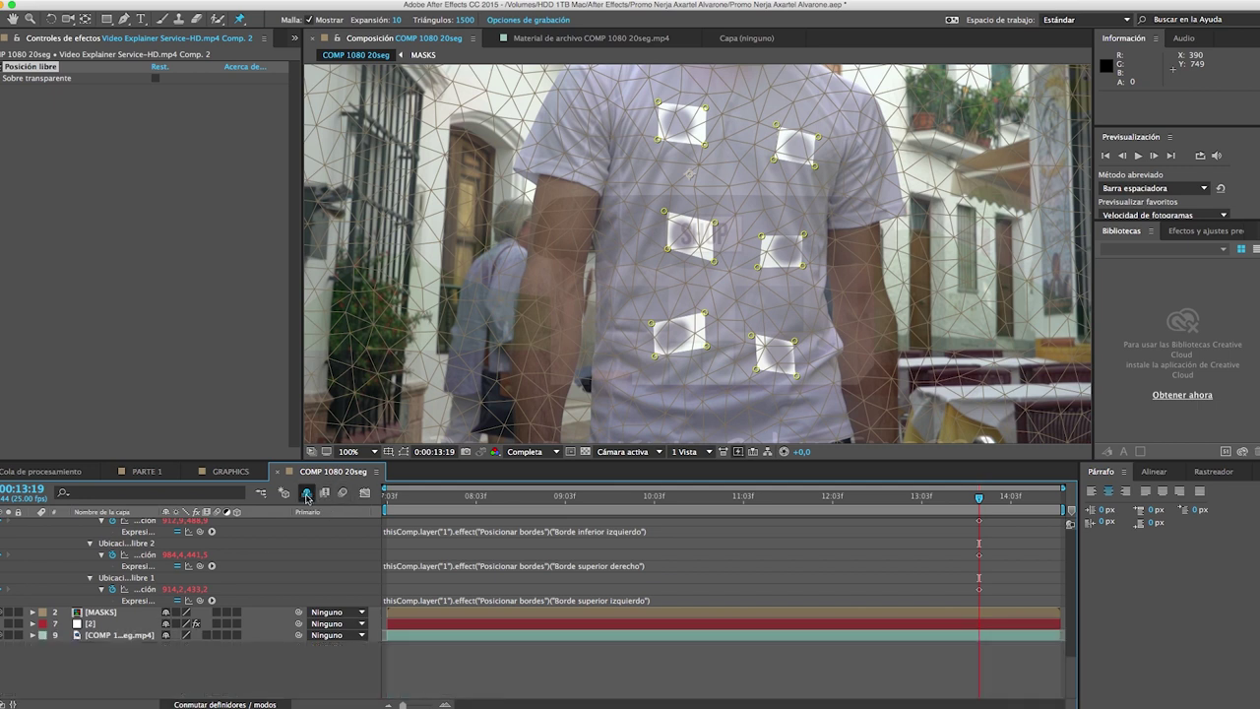
pyautogui.click(91, 578)
# - Link puppet pins 5 and 6 to layer [2]'s top-left and top-right tracked corners
pyautogui.click(93, 581)
pyautogui.click(91, 624)
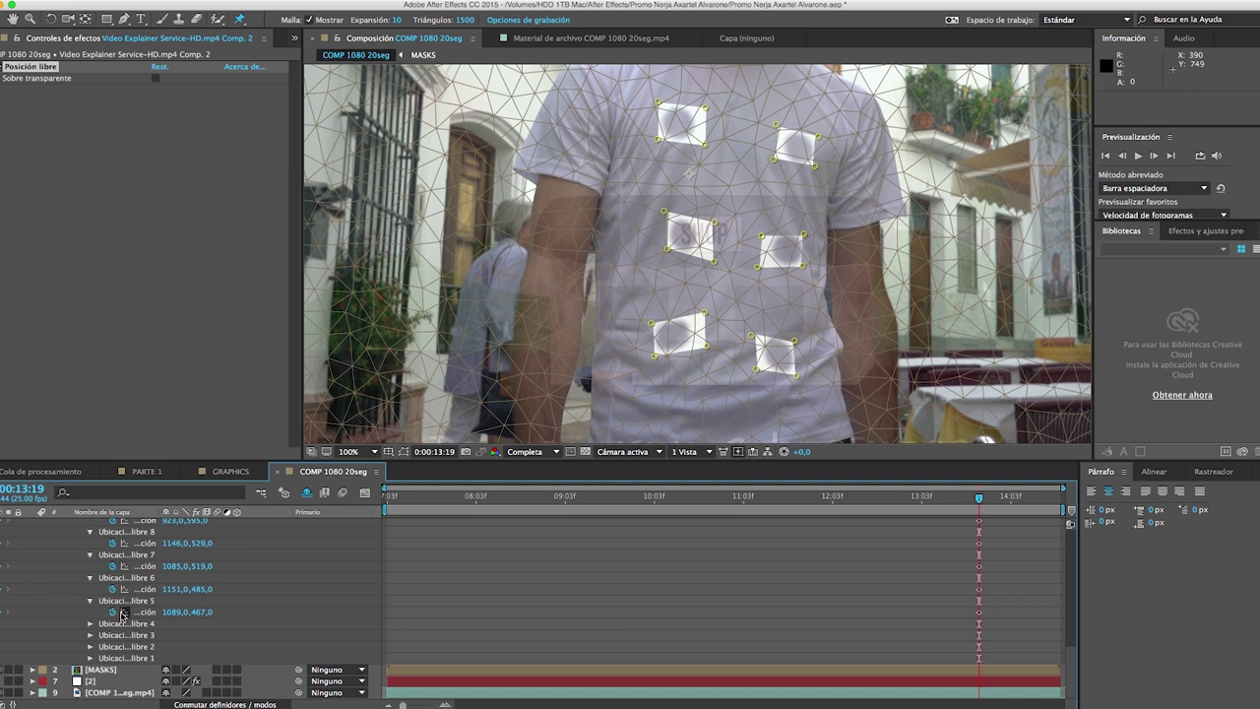
pyautogui.click(98, 680)
pyautogui.press('u')
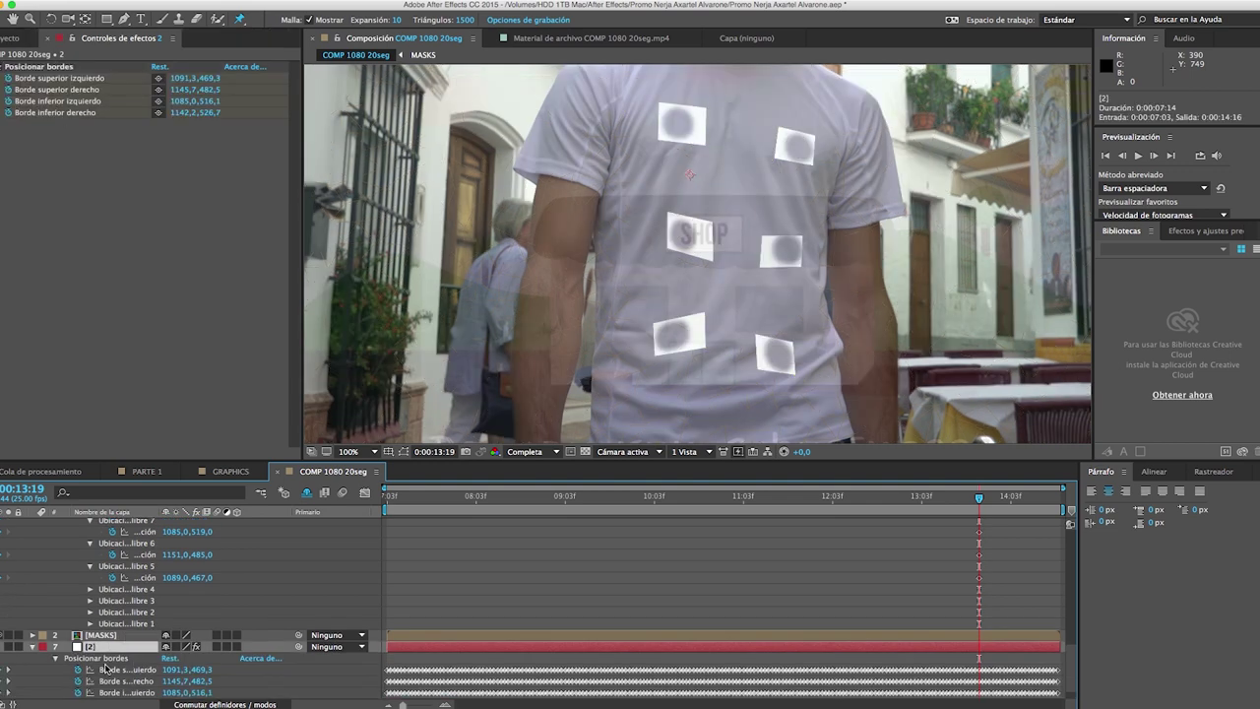
pyautogui.keyDown('alt'); pyautogui.click(113, 579); pyautogui.keyUp('alt')
pyautogui.moveTo(200, 589); pyautogui.dragTo(133, 680)
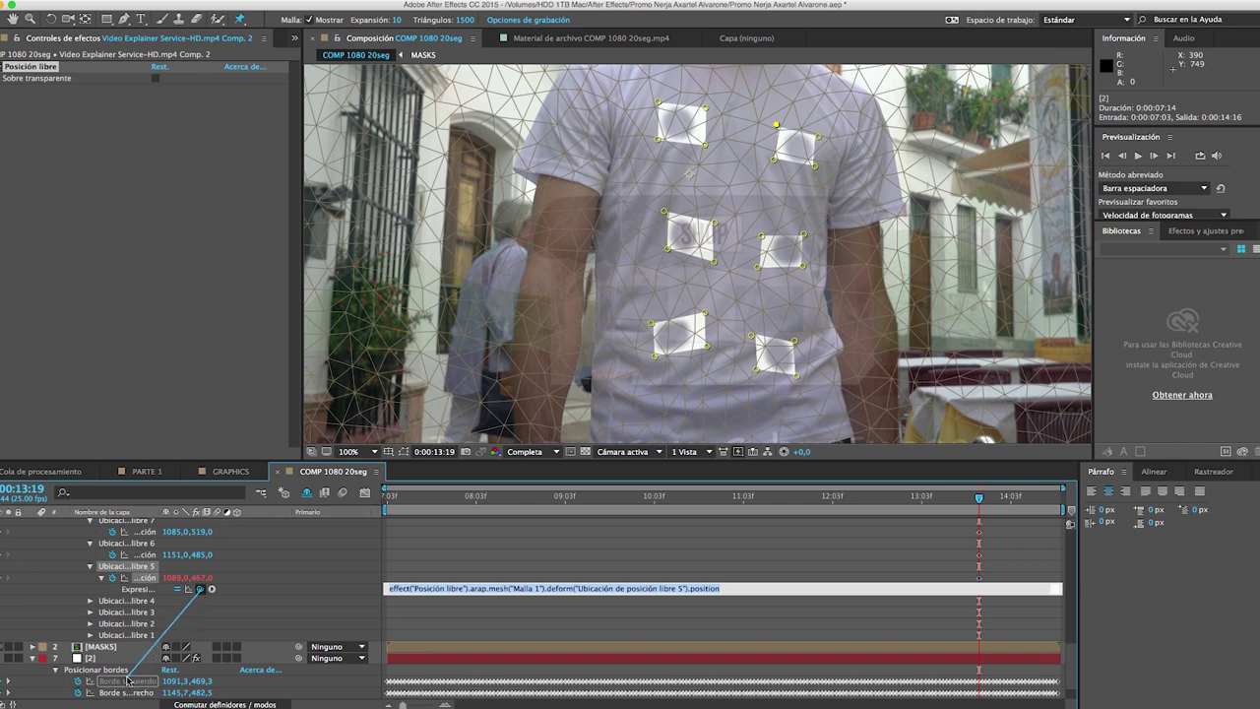
pyautogui.keyDown('alt'); pyautogui.click(113, 554); pyautogui.keyUp('alt')
pyautogui.moveTo(200, 566)
pyautogui.mouseDown()
pyautogui.moveTo(133, 695)
pyautogui.moveTo(138, 657)
pyautogui.mouseUp()
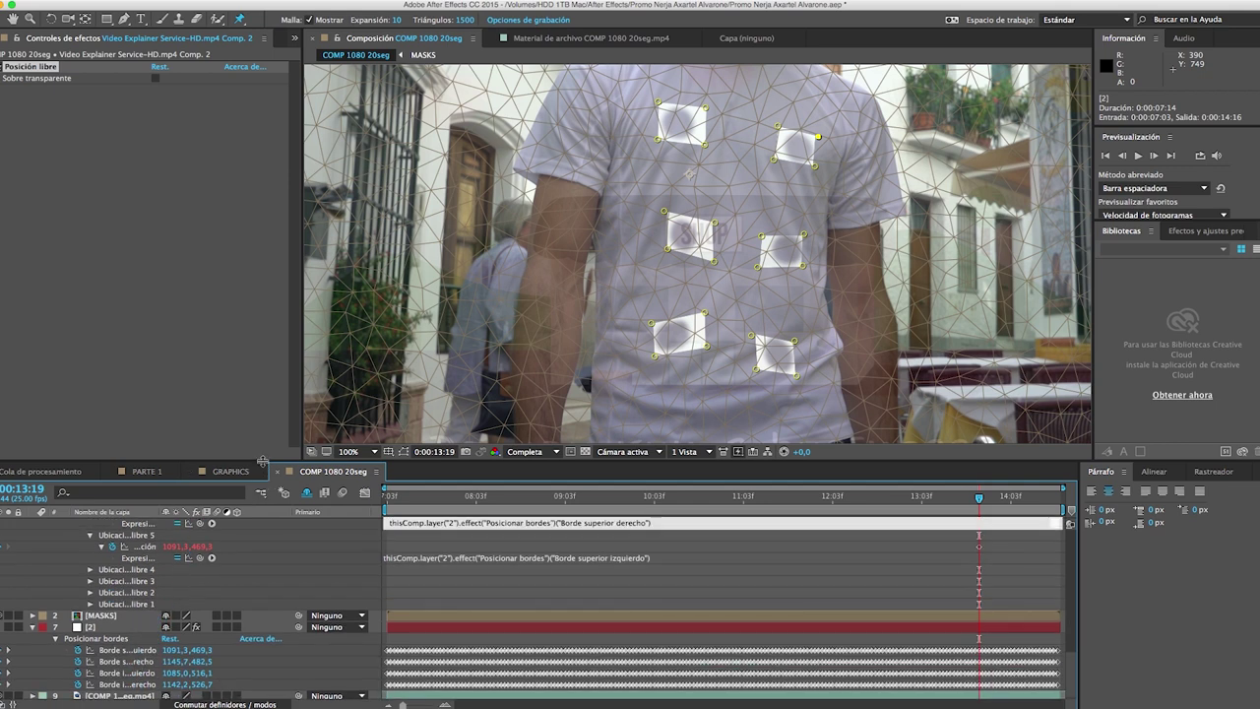
# - Link puppet pins 7 and 8 to layer [2]'s bottom-left and bottom-right tracked corners
pyautogui.moveTo(263, 462); pyautogui.dragTo(263, 405)
pyautogui.keyDown('alt'); pyautogui.click(113, 485); pyautogui.keyUp('alt')
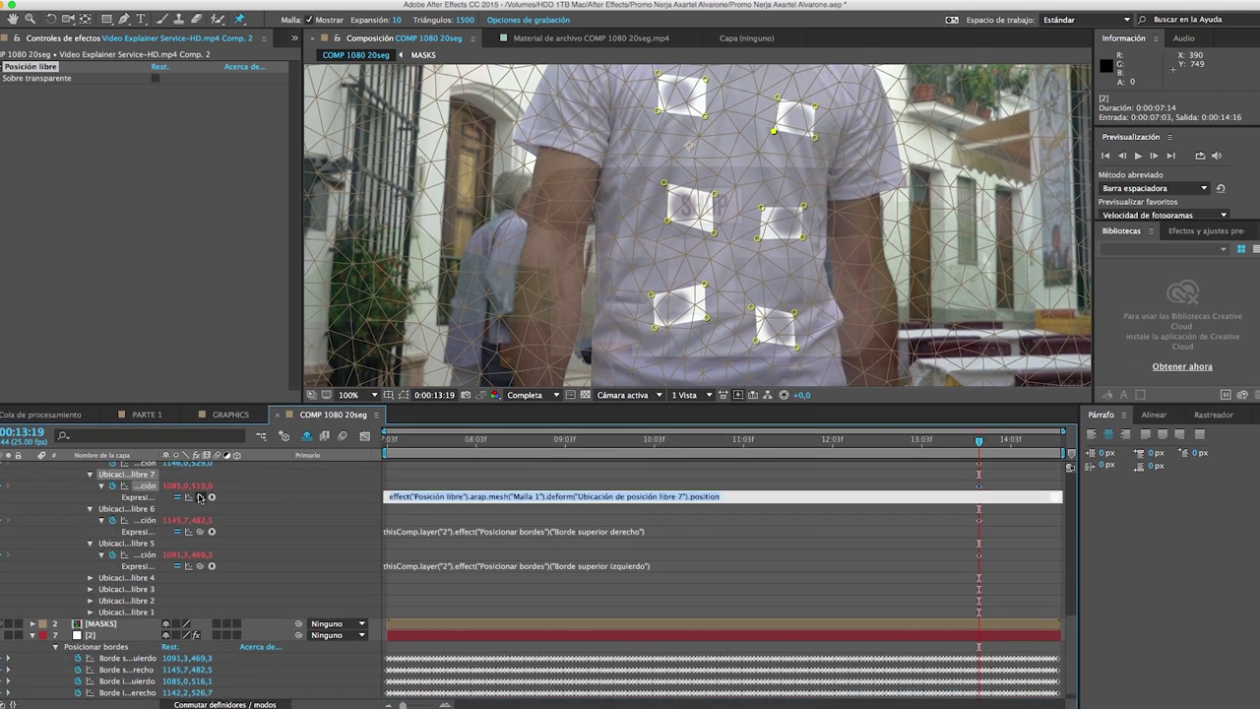
pyautogui.moveTo(199, 497); pyautogui.dragTo(138, 681)
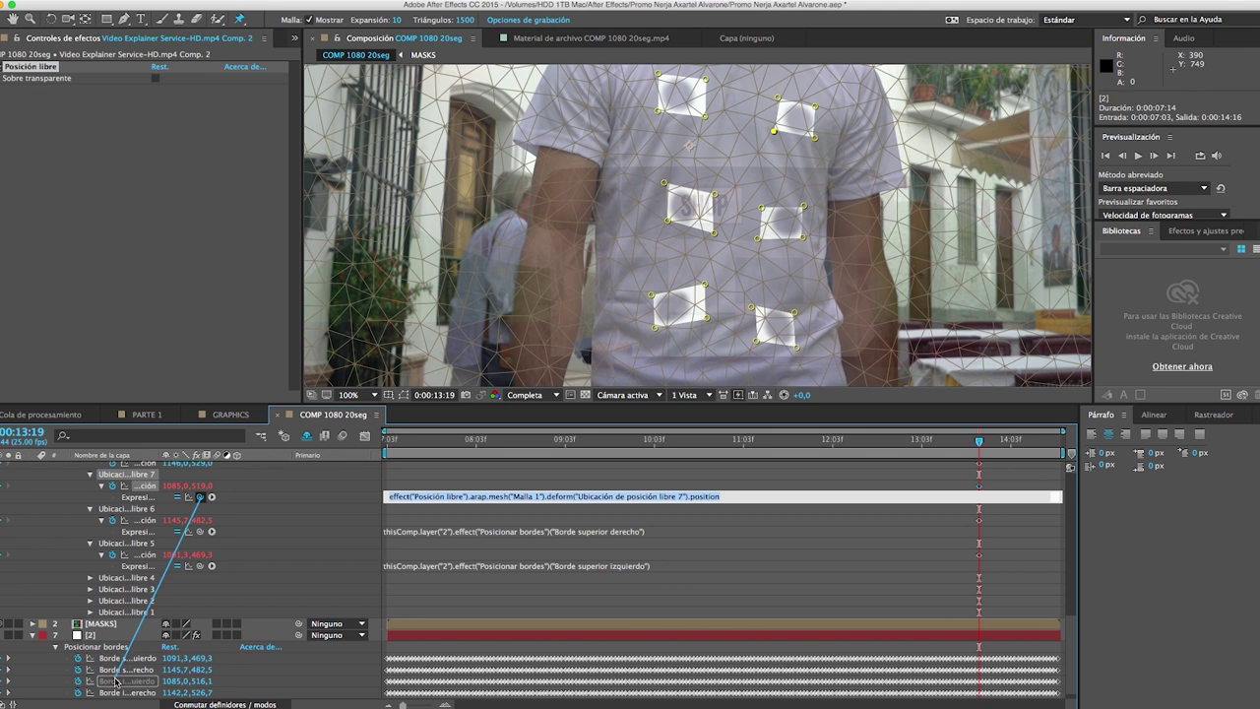
pyautogui.keyDown('alt'); pyautogui.click(113, 464); pyautogui.keyUp('alt')
pyautogui.moveTo(198, 475); pyautogui.dragTo(143, 667)
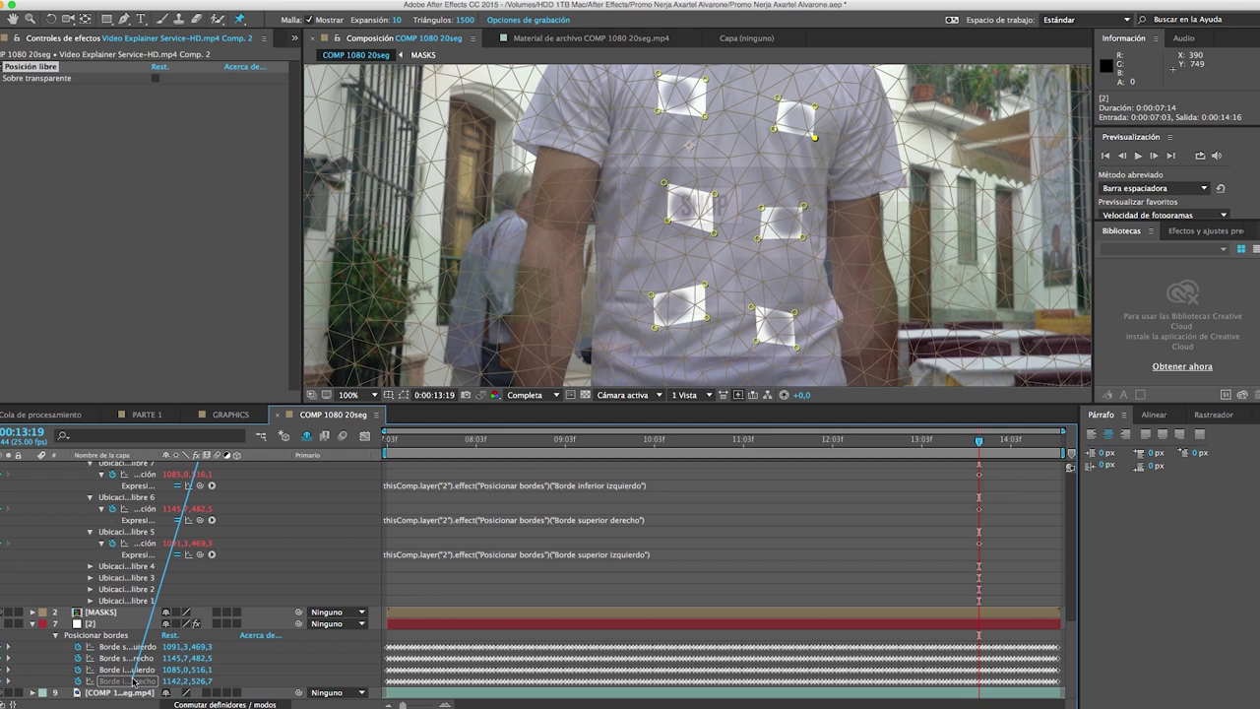
pyautogui.moveTo(143, 668); pyautogui.dragTo(143, 680)
# - Collapse pin groups 5–8 and swap shy settings so marker layer [3] is listed and selected
pyautogui.scroll(3, 197, 546)
pyautogui.scroll(3, 128, 541)
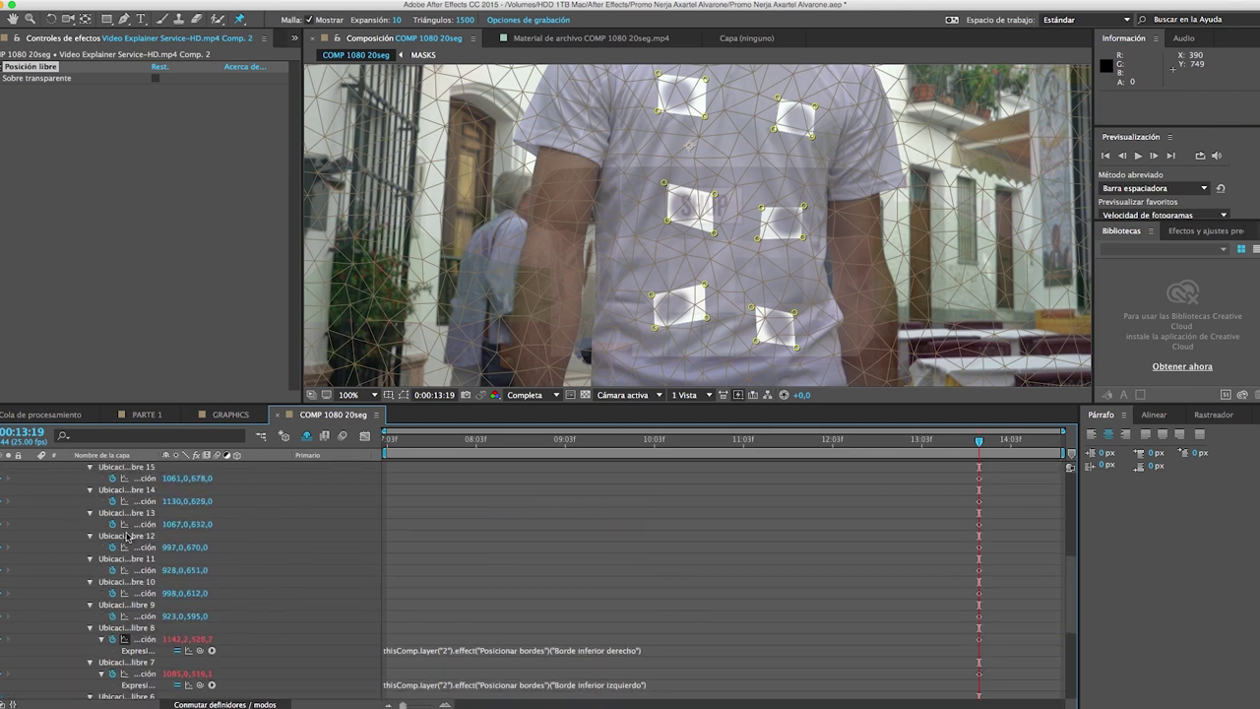
pyautogui.click(90, 628)
pyautogui.click(89, 639)
pyautogui.click(90, 650)
pyautogui.click(89, 661)
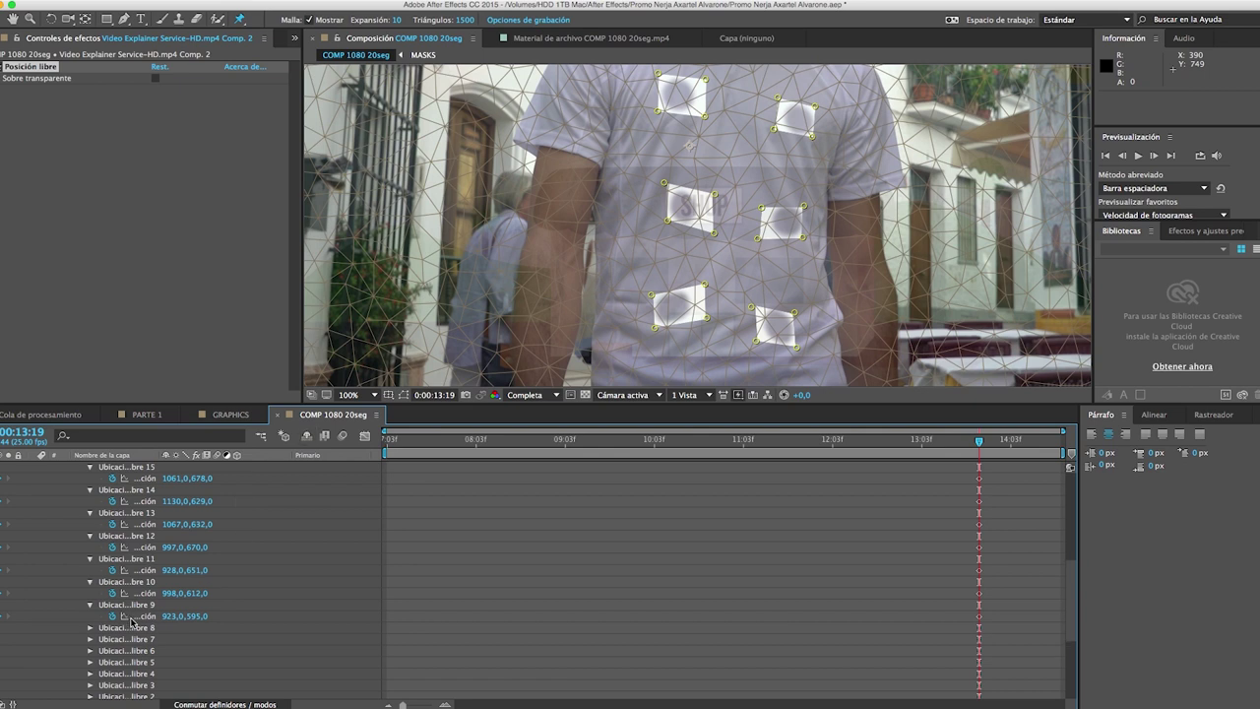
pyautogui.scroll(-5, 246, 522)
pyautogui.click(166, 601)
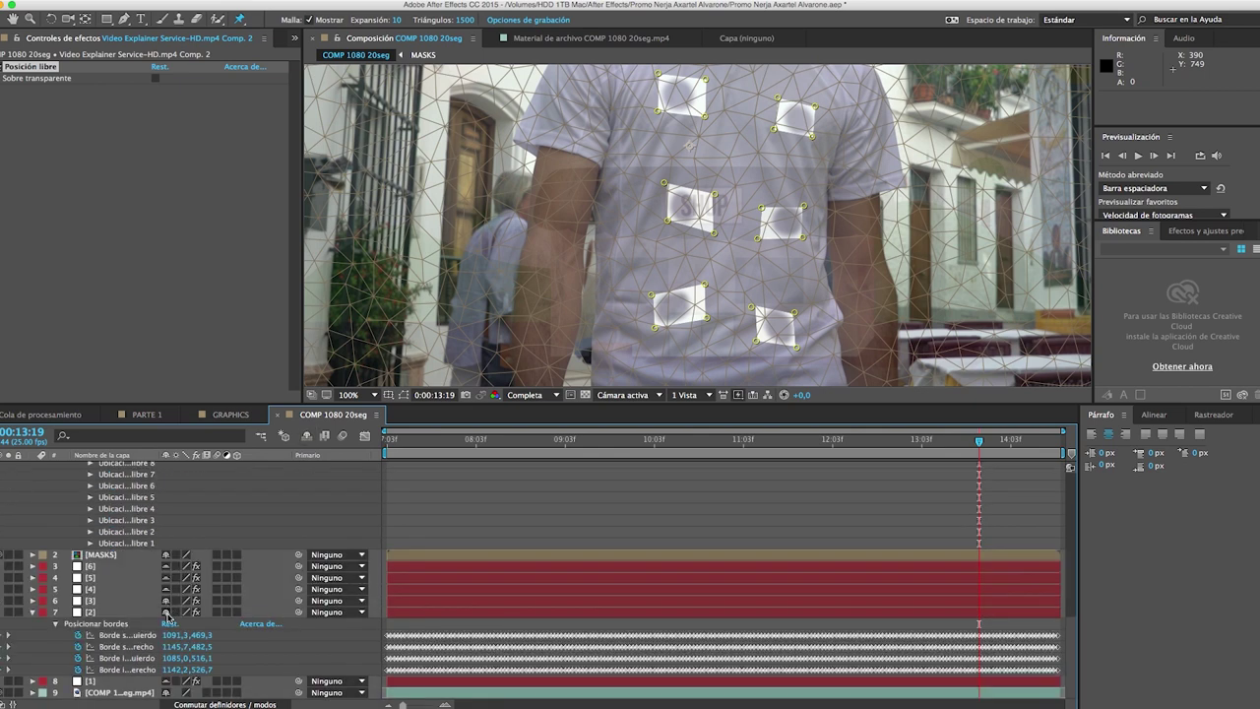
pyautogui.click(41, 618)
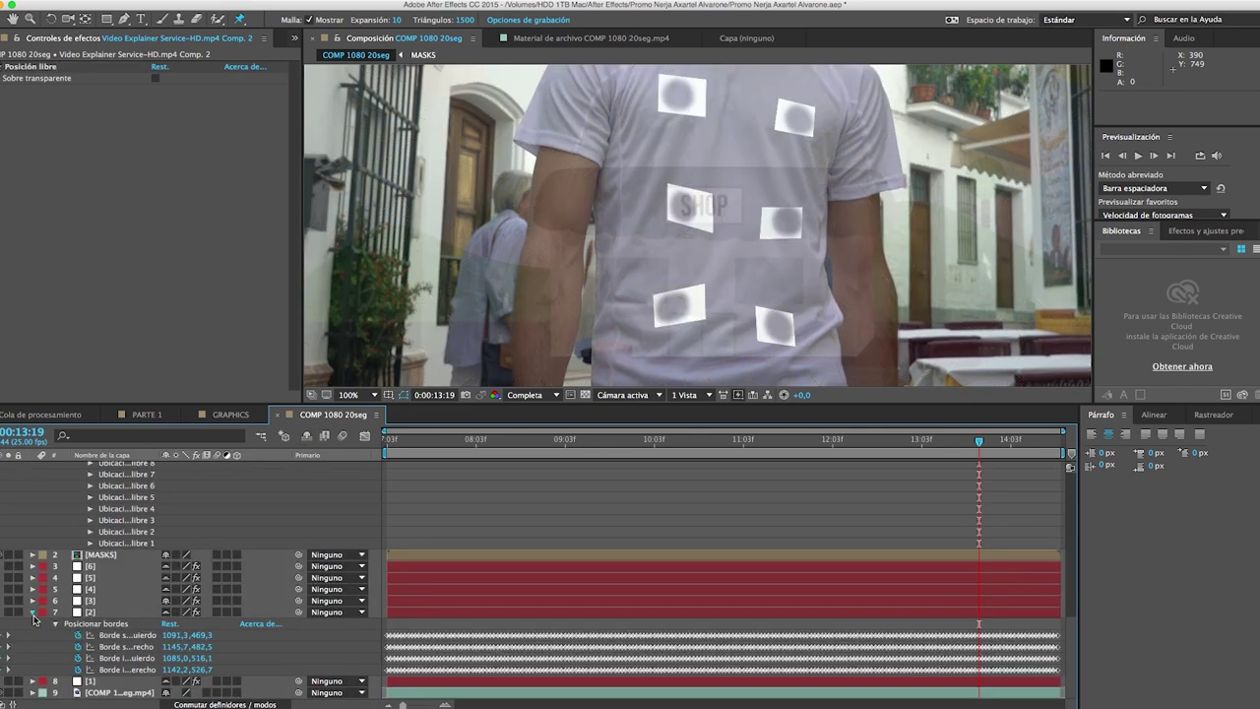
pyautogui.click(108, 601)
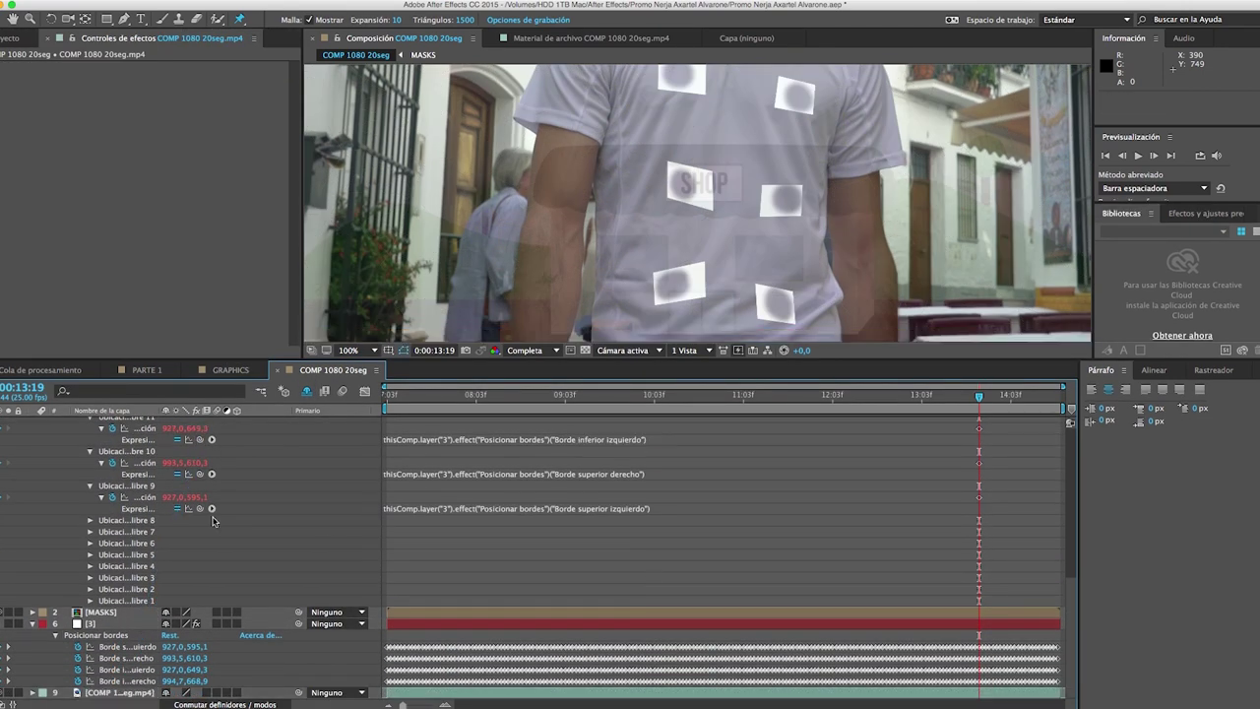
# - Link pin 15 to layer [4], pin 20 to layer [5], and pins 23, 22, 21 to layer [6]'s corners
pyautogui.press('super+z')
pyautogui.press('super+z')
pyautogui.press('super+z')
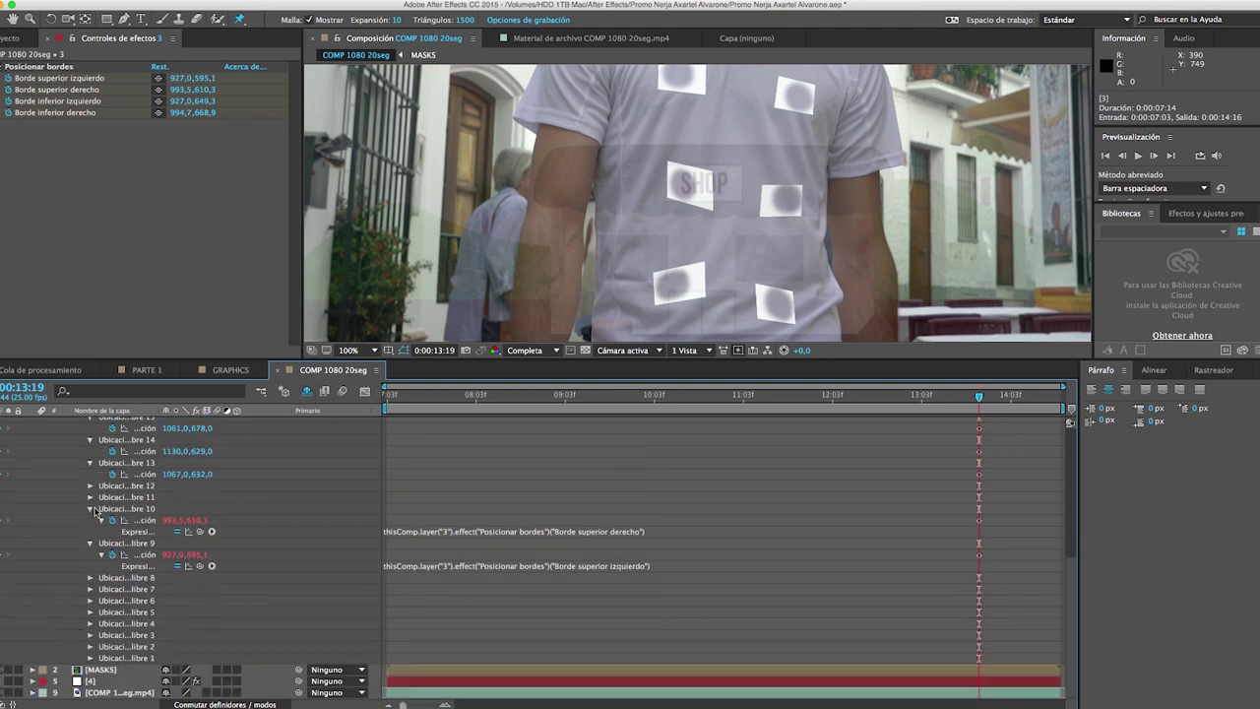
pyautogui.moveTo(200, 416); pyautogui.dragTo(116, 692)
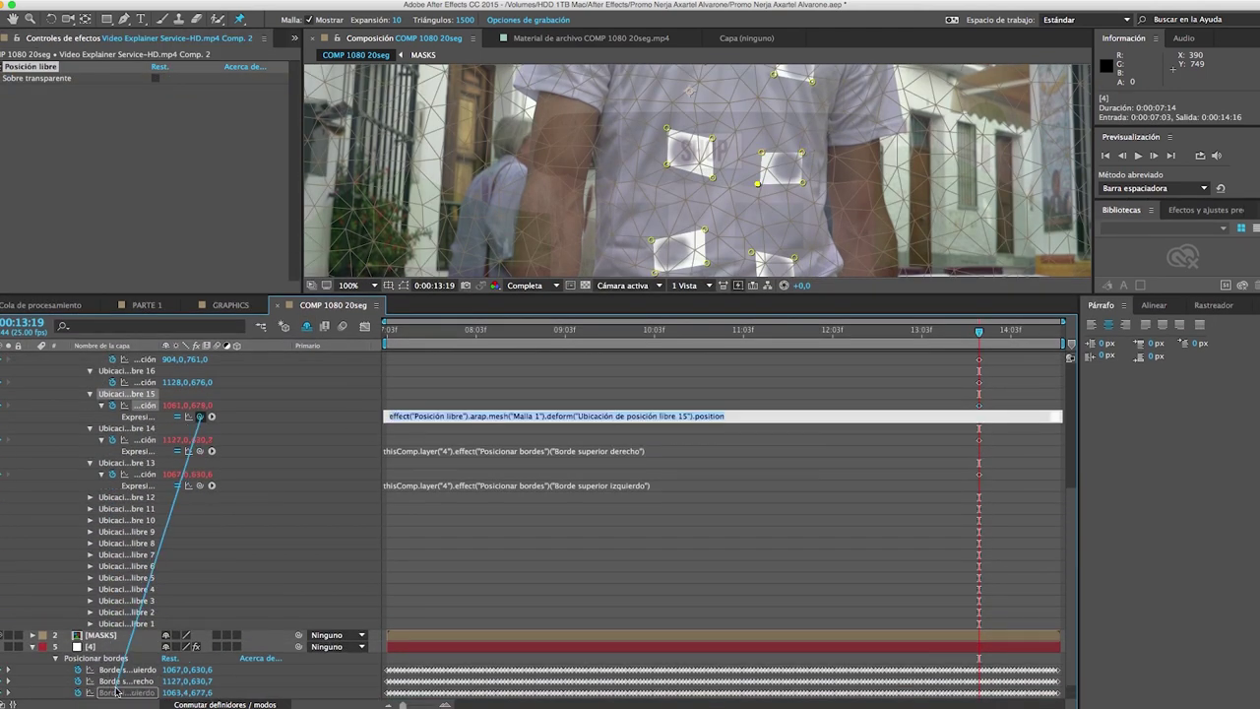
pyautogui.click(93, 498)
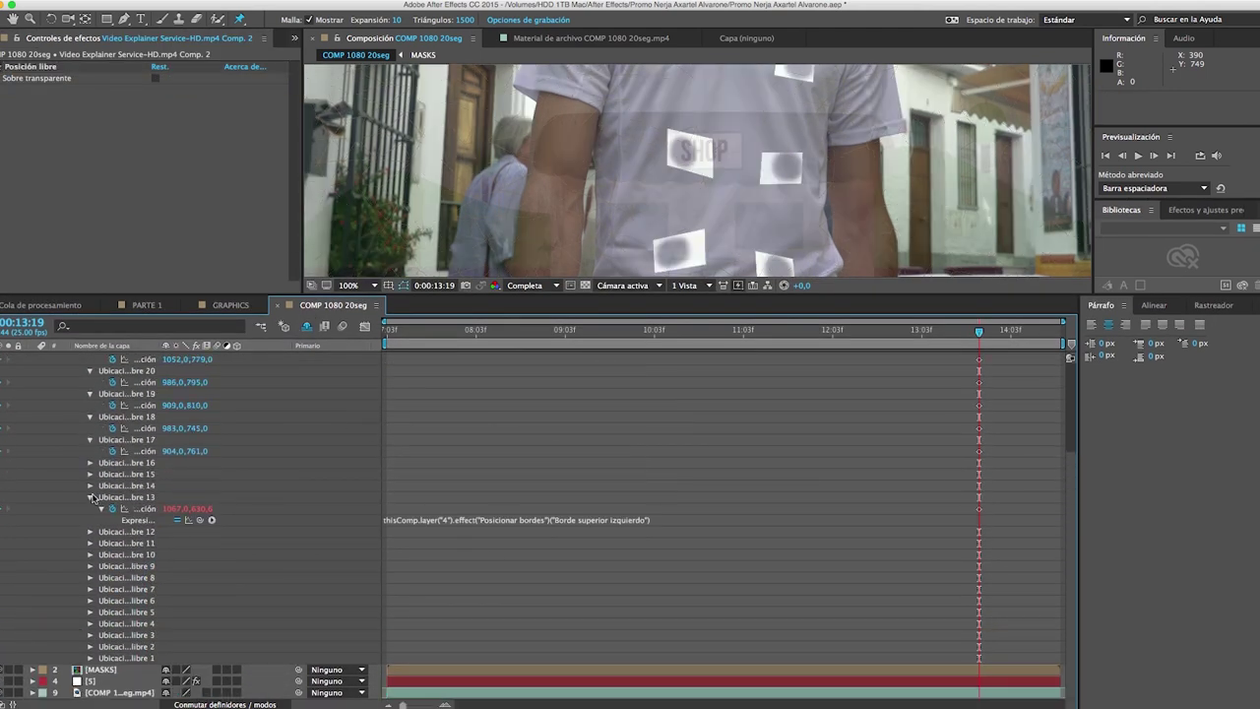
pyautogui.moveTo(200, 382)
pyautogui.mouseDown()
pyautogui.moveTo(187, 634)
pyautogui.moveTo(128, 680)
pyautogui.mouseUp()
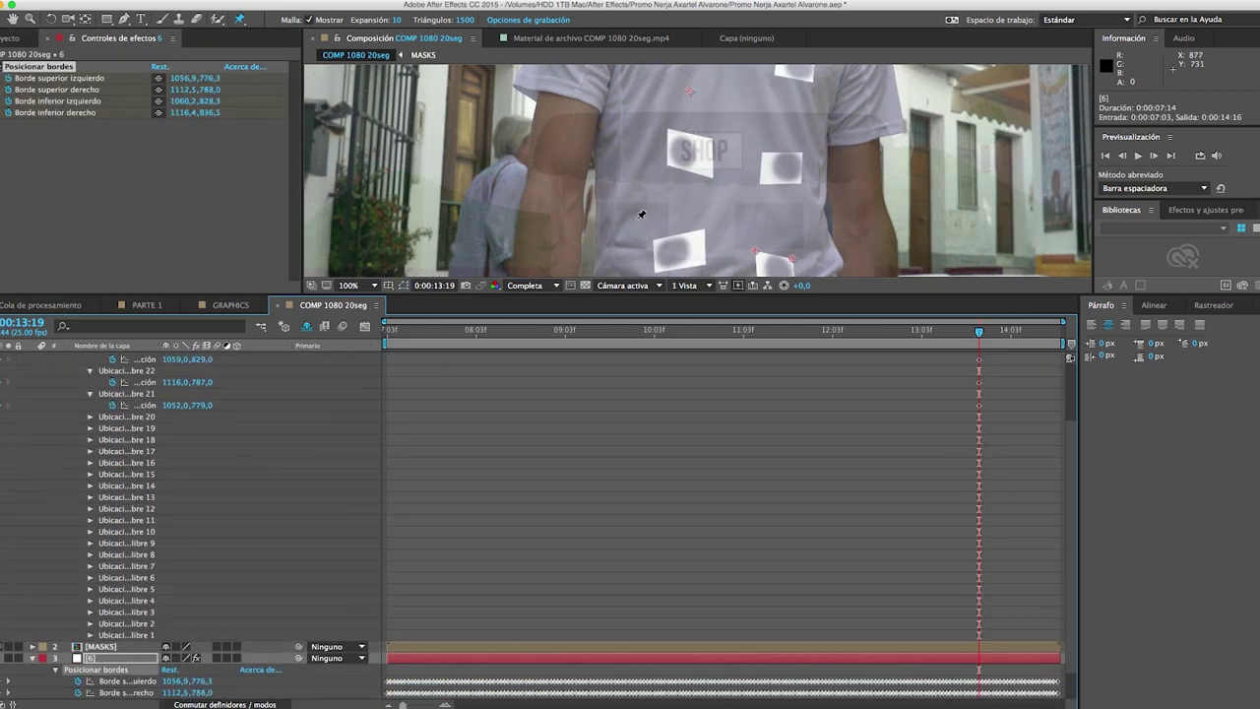
pyautogui.moveTo(200, 360); pyautogui.dragTo(128, 680)
pyautogui.moveTo(207, 416); pyautogui.dragTo(128, 680)
pyautogui.moveTo(199, 449); pyautogui.dragTo(128, 692)
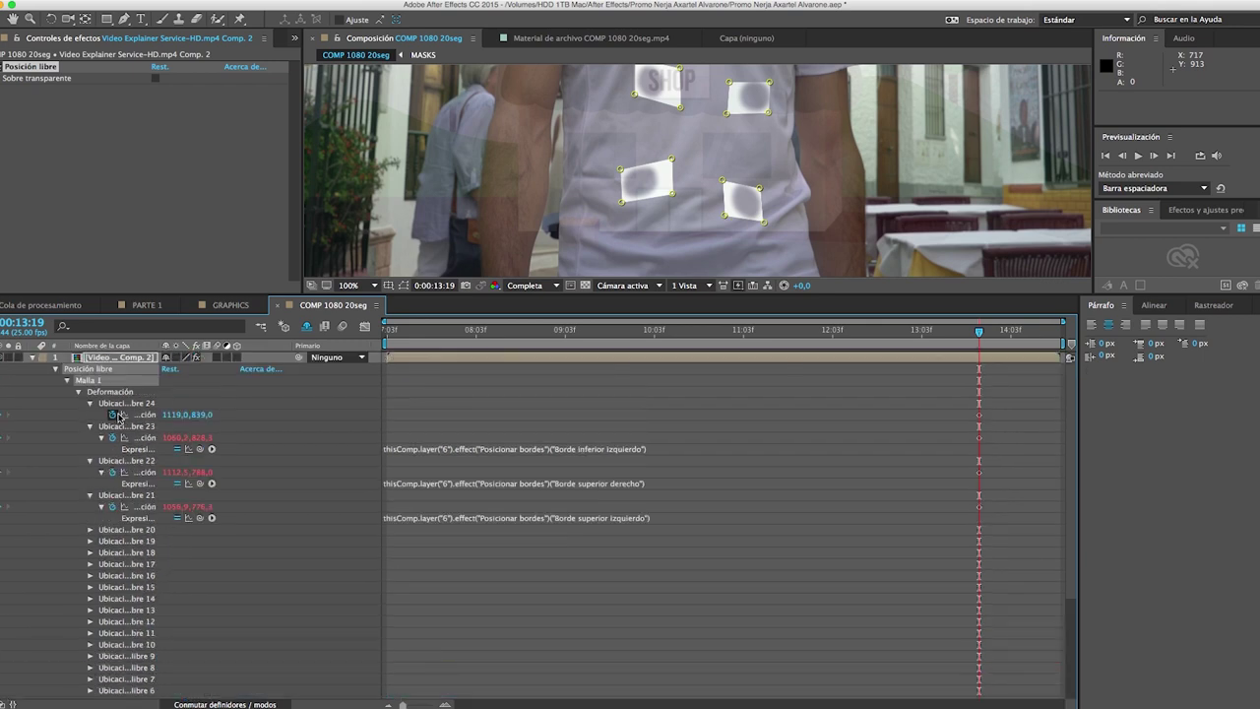
# - Raise the GRAPHICS PART2 layer's opacity to 100%
pyautogui.press('t')
pyautogui.press(',')
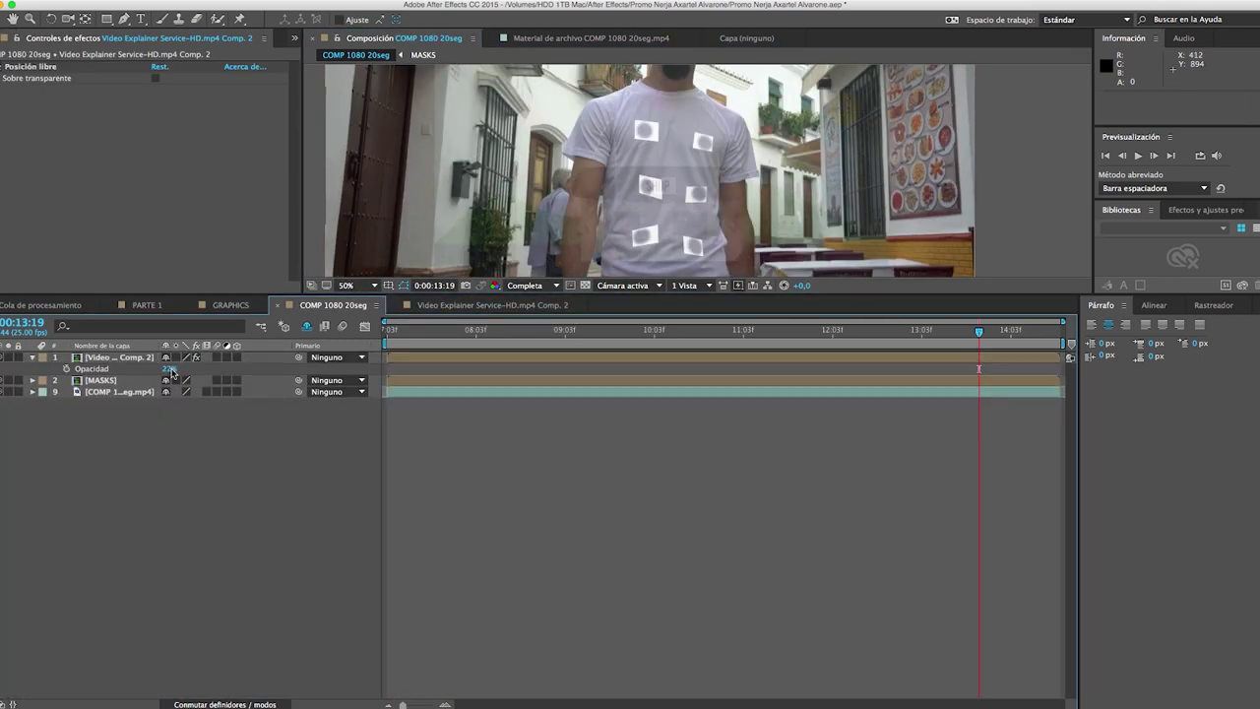
pyautogui.moveTo(172, 372); pyautogui.dragTo(256, 372)
pyautogui.press('Return')
pyautogui.write('FR')
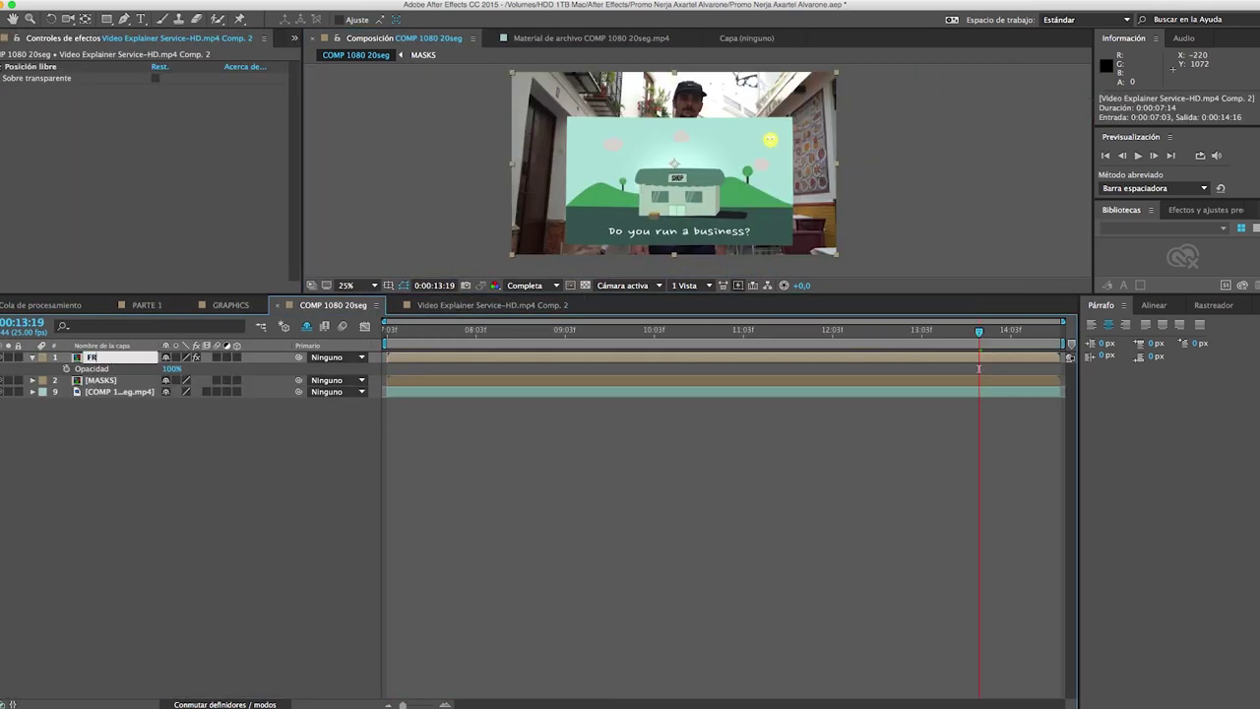
pyautogui.press('Escape')
# - Try blend modes on the graphic in the Modes column, including Multiplicar and Añadir
pyautogui.press('F4')
pyautogui.click(189, 357)
pyautogui.click(197, 399)
pyautogui.click(189, 356)
pyautogui.click(197, 253)
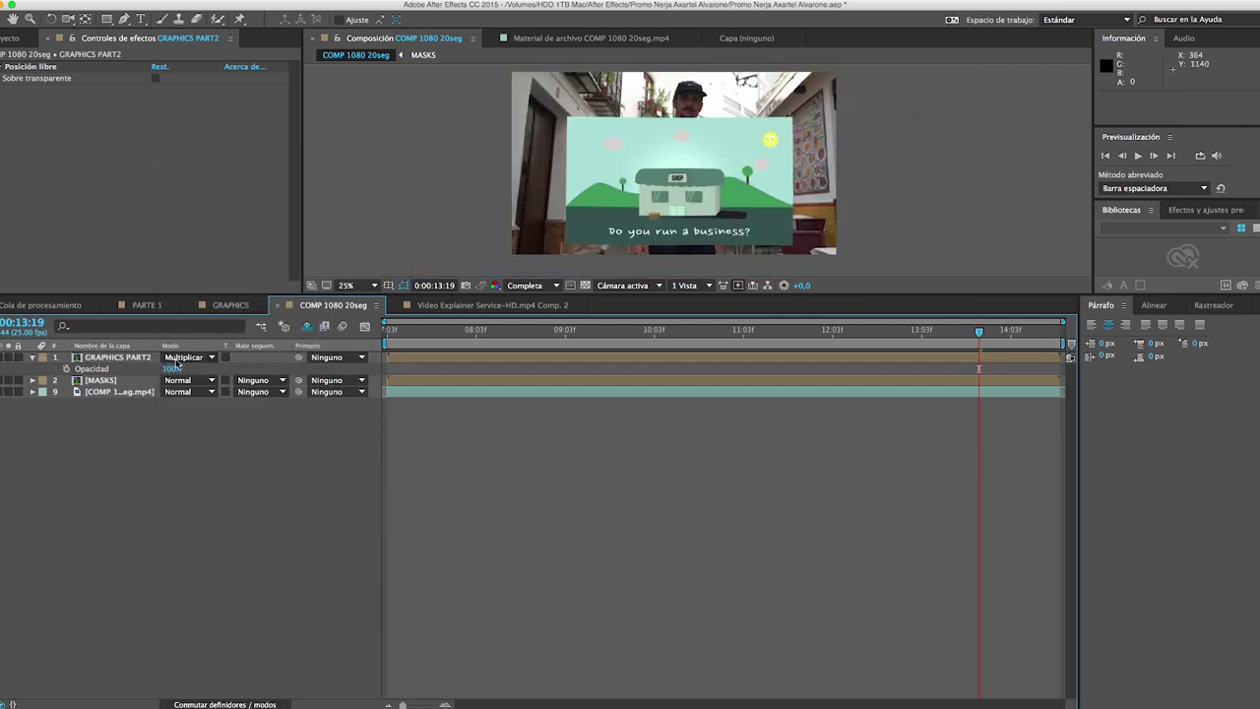
pyautogui.click(189, 356)
pyautogui.click(197, 347)
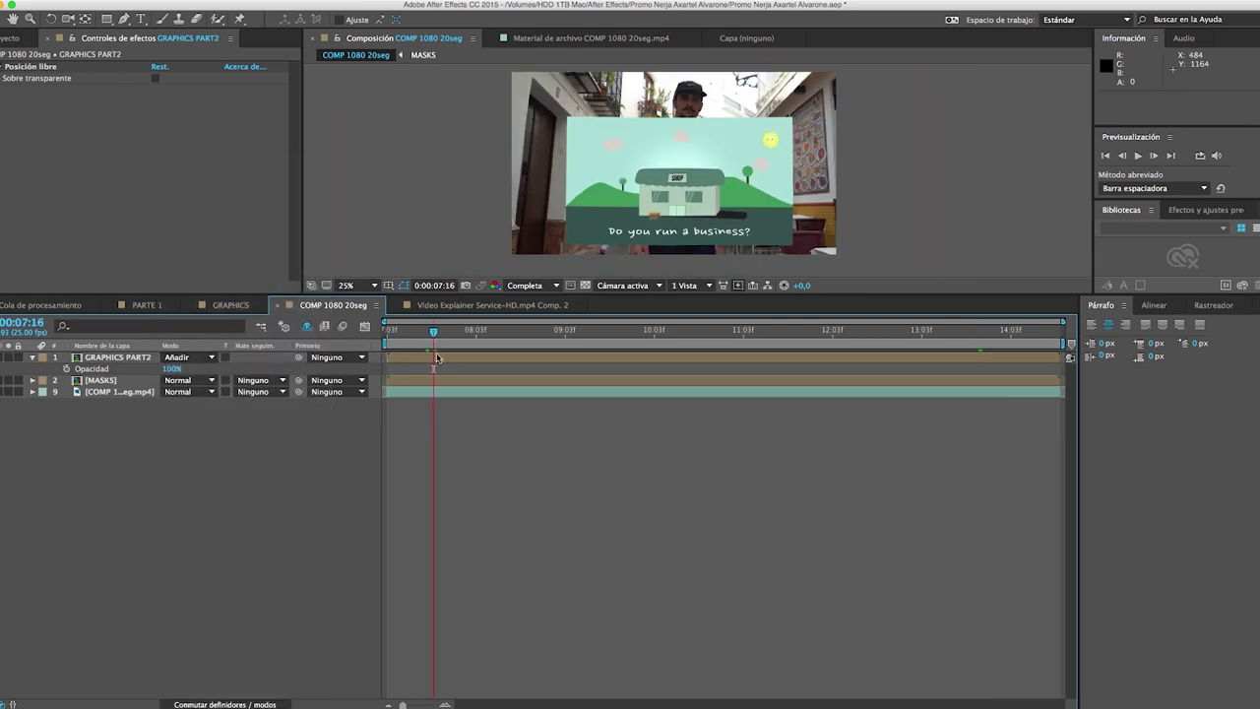
# - Keep the marker layers hidden and play back the composite from frame 07:17
pyautogui.press('pageup')
pyautogui.click(306, 326)
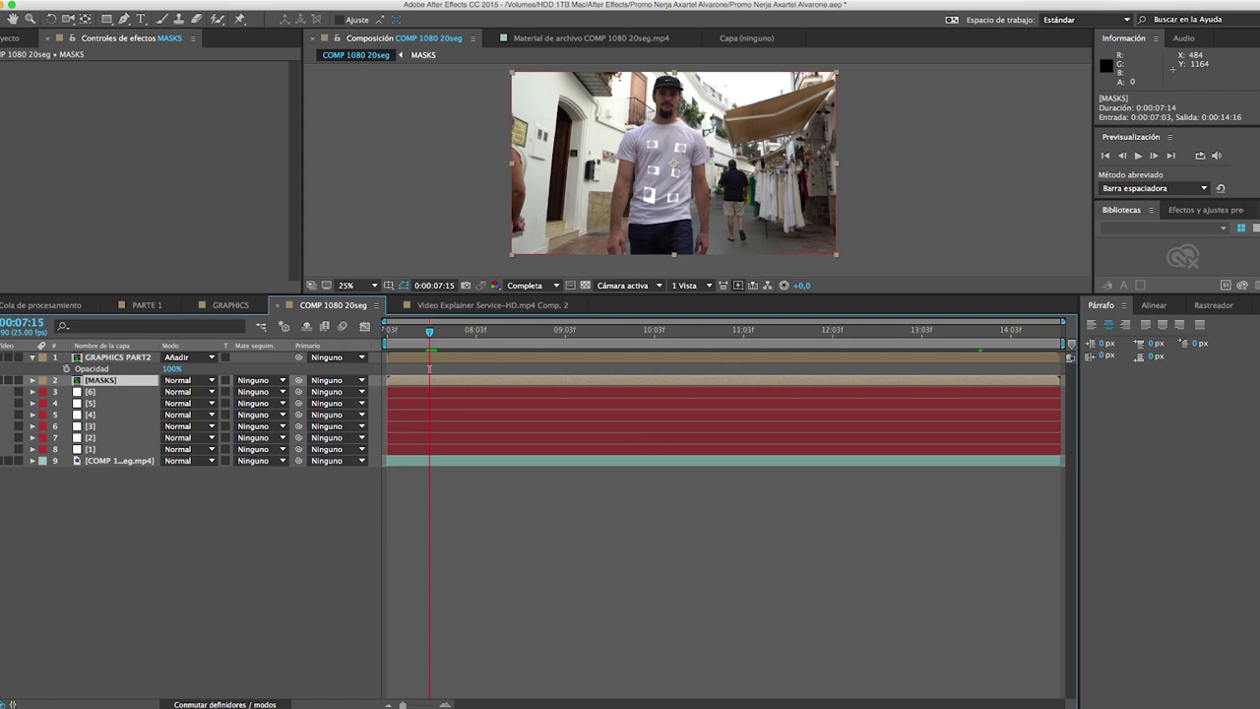
pyautogui.click(306, 325)
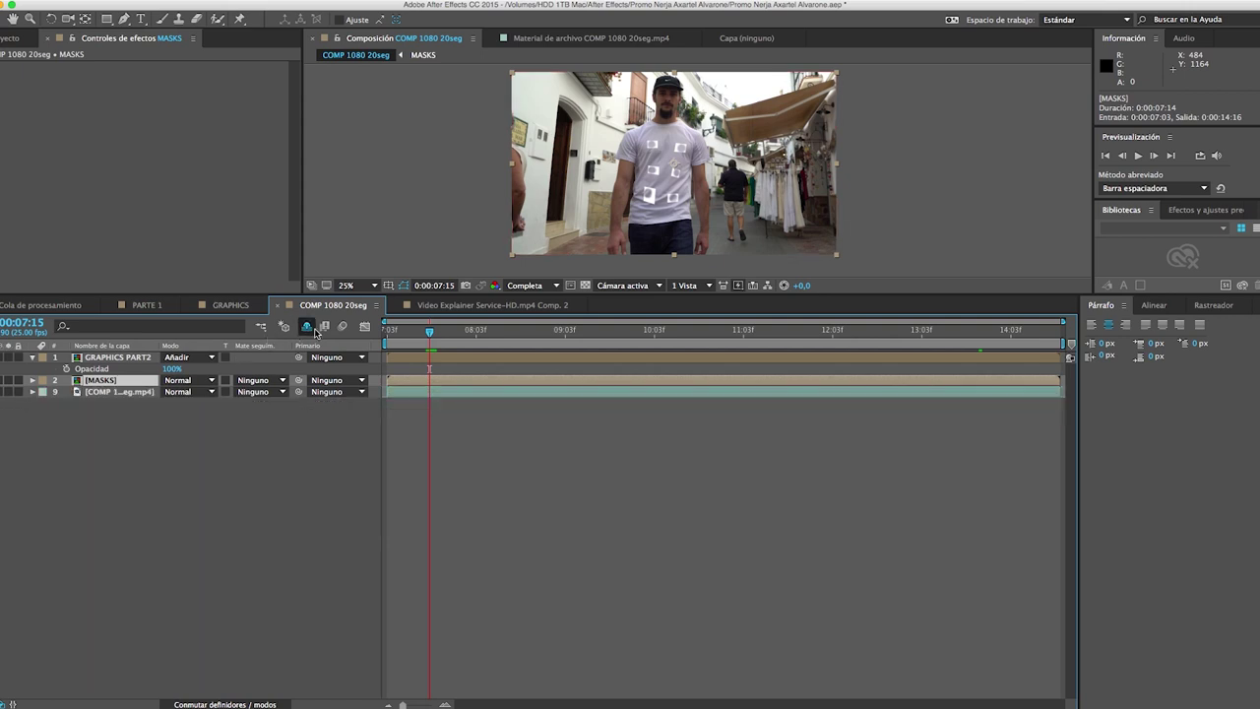
pyautogui.click(435, 329)
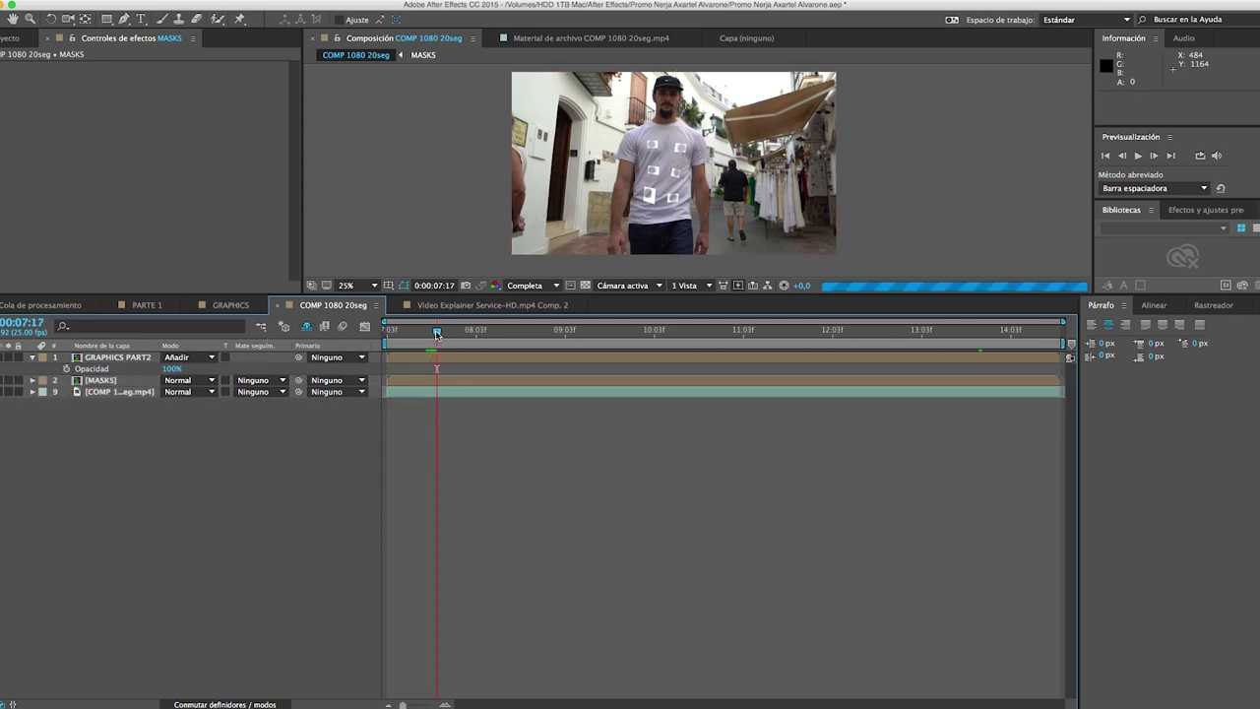
pyautogui.moveTo(497, 295); pyautogui.dragTo(500, 329)
pyautogui.press('space')
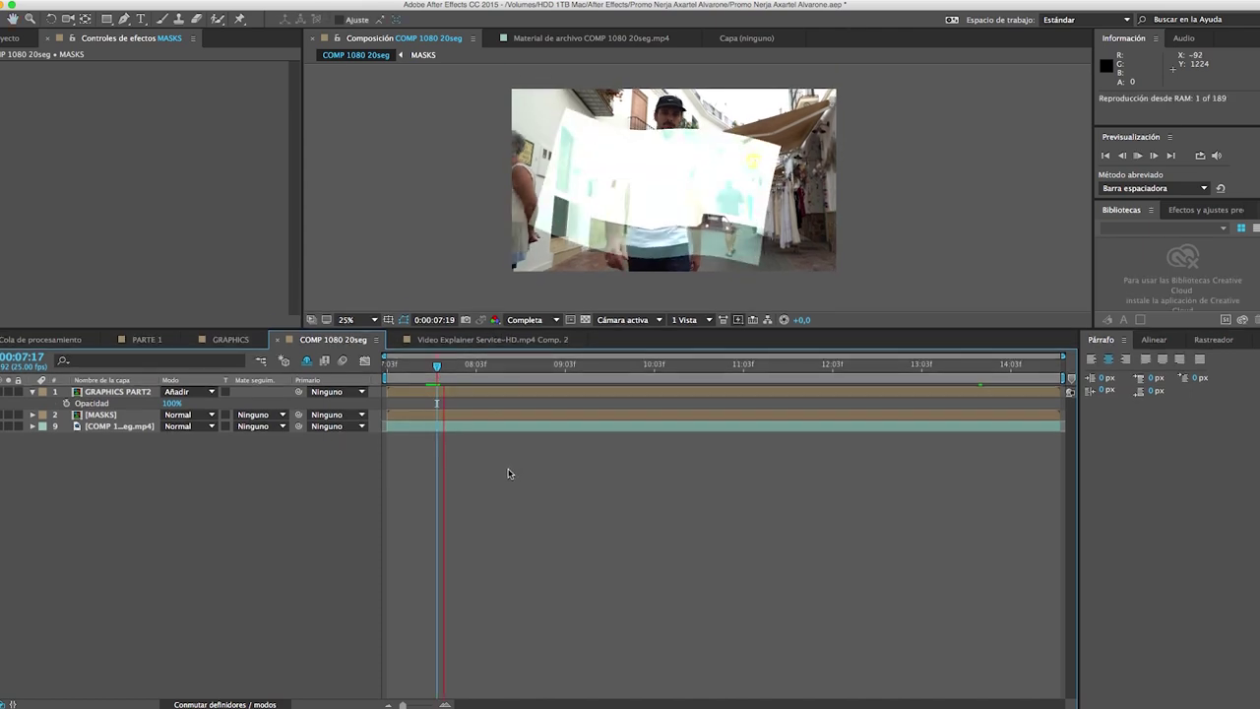
# - Set the graphic's blend mode to Multiplicar
pyautogui.click(190, 392)
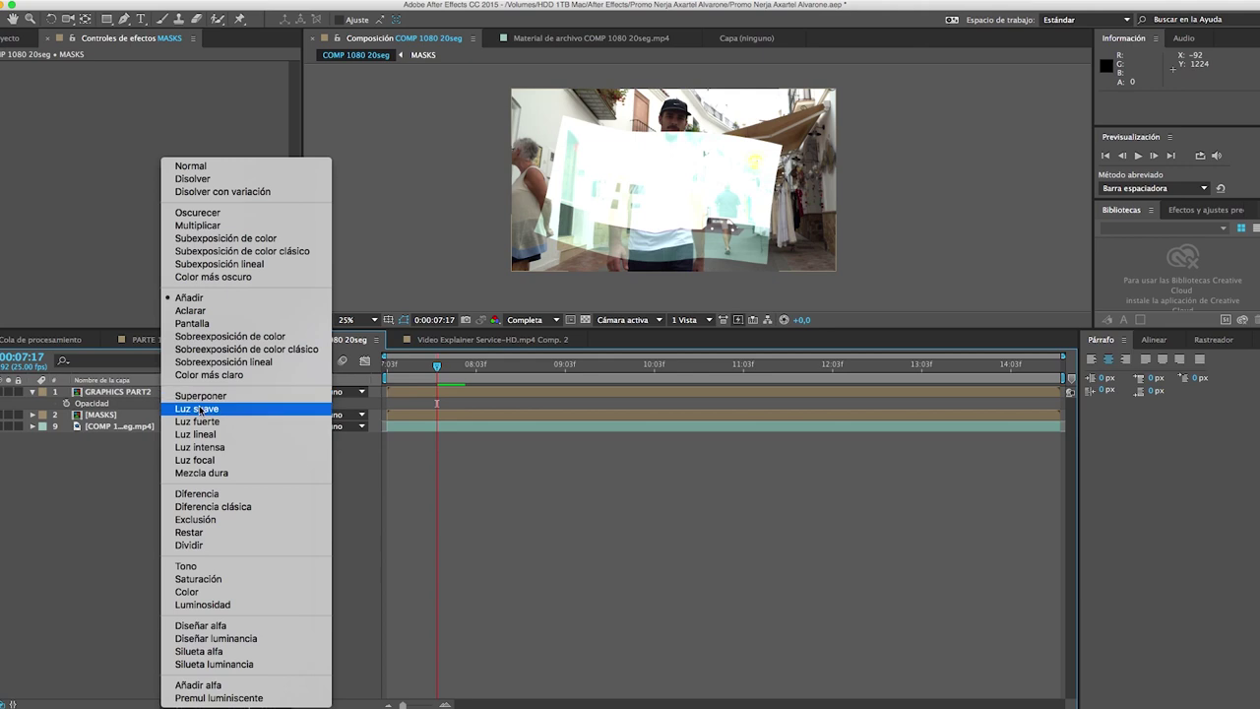
pyautogui.click(218, 226)
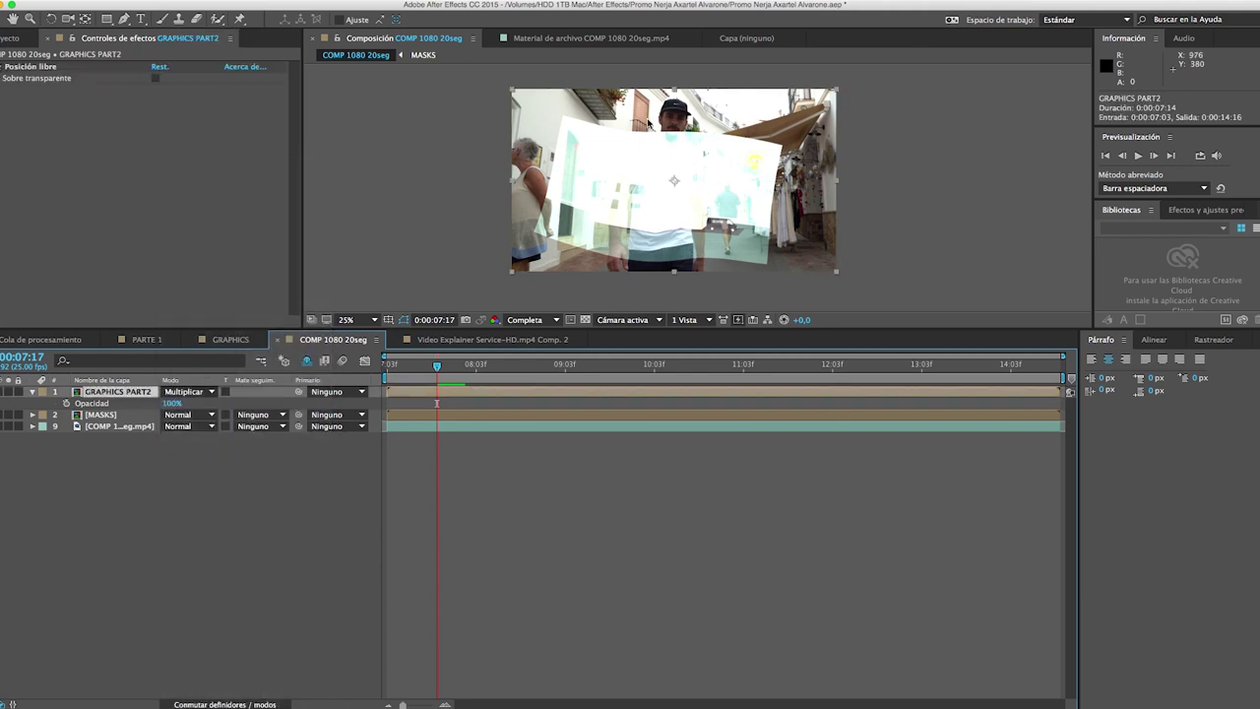
pyautogui.click(107, 20)
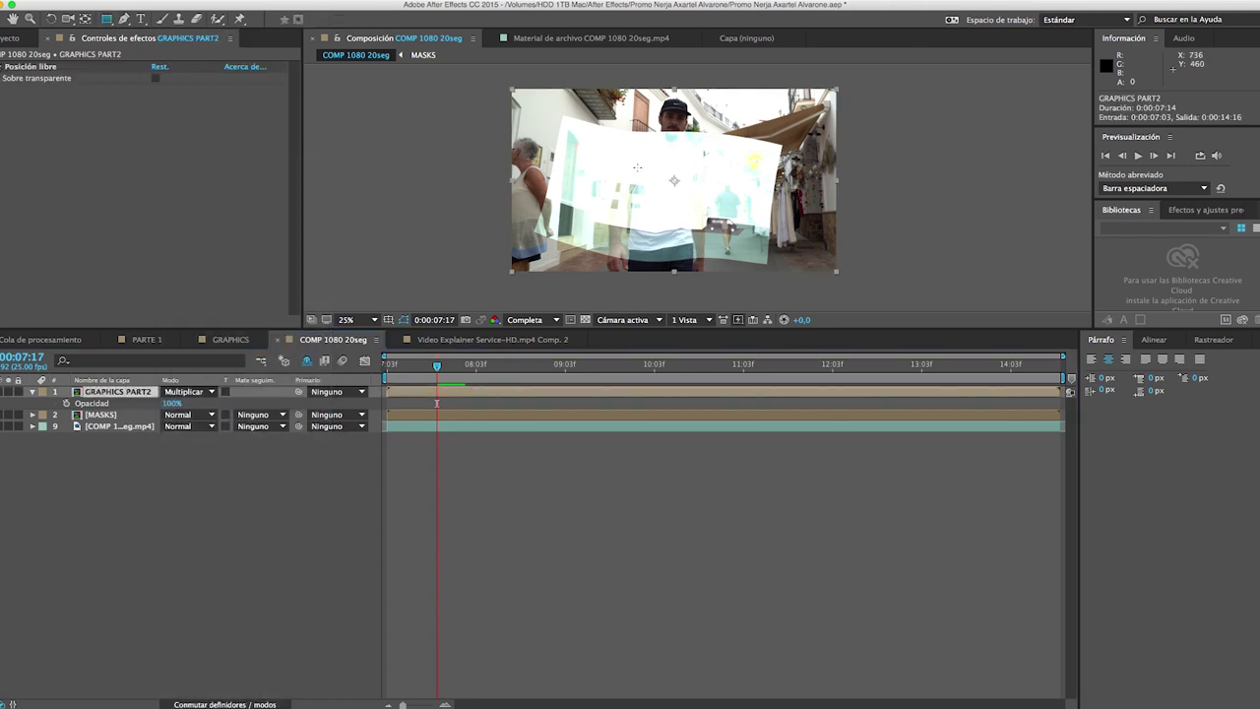
# - Draw a rectangle mask on the graphic, shift it onto the shirt front, and play it back
pyautogui.moveTo(636, 167); pyautogui.dragTo(682, 235)
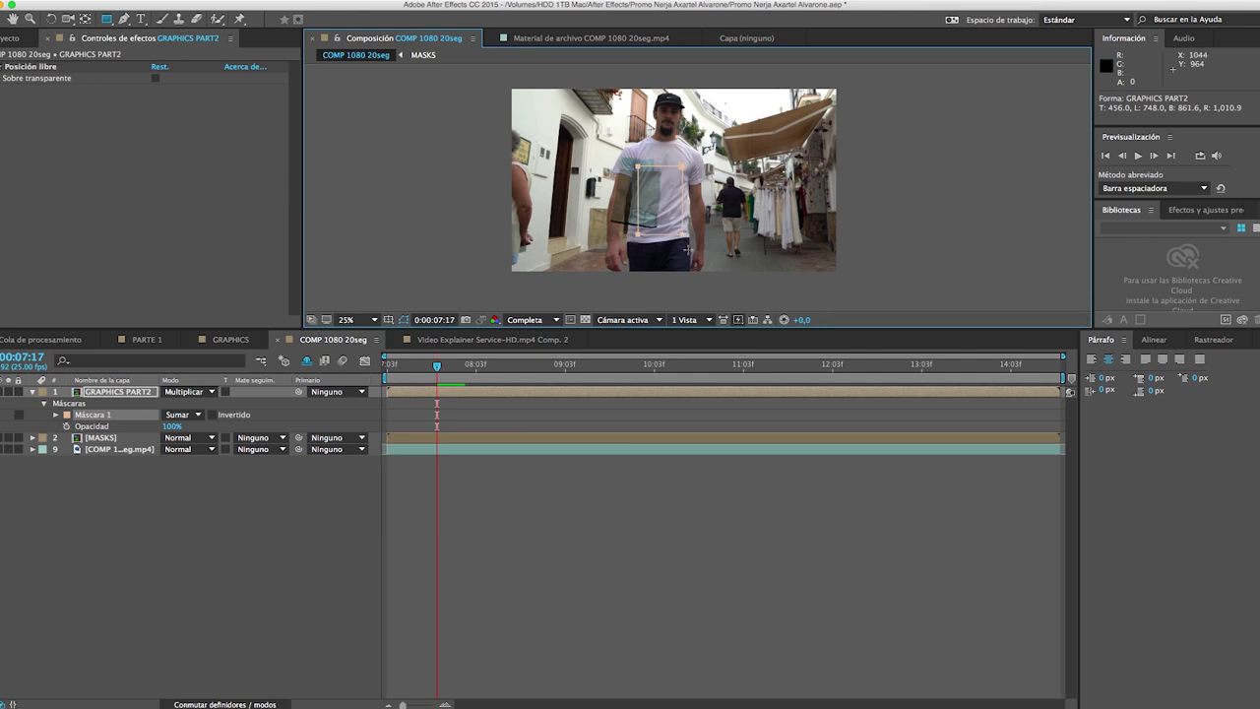
pyautogui.press('v')
pyautogui.moveTo(664, 220); pyautogui.dragTo(699, 233)
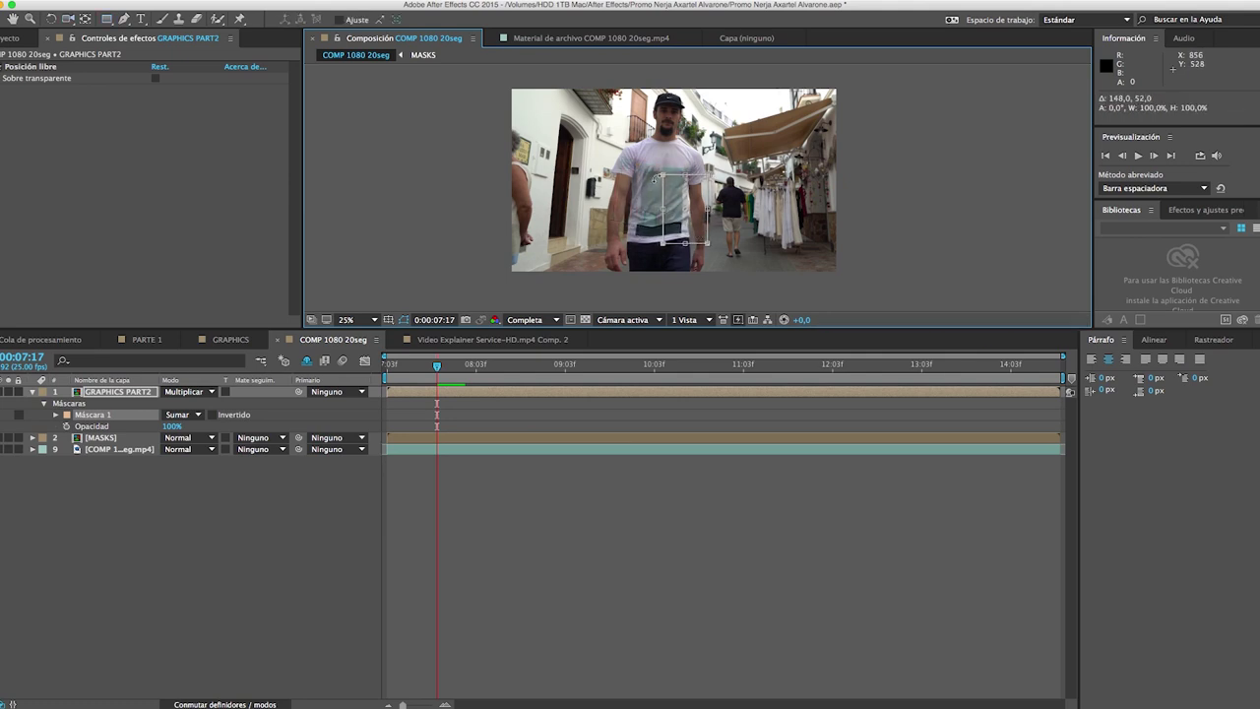
pyautogui.click(704, 537)
pyautogui.press('.')
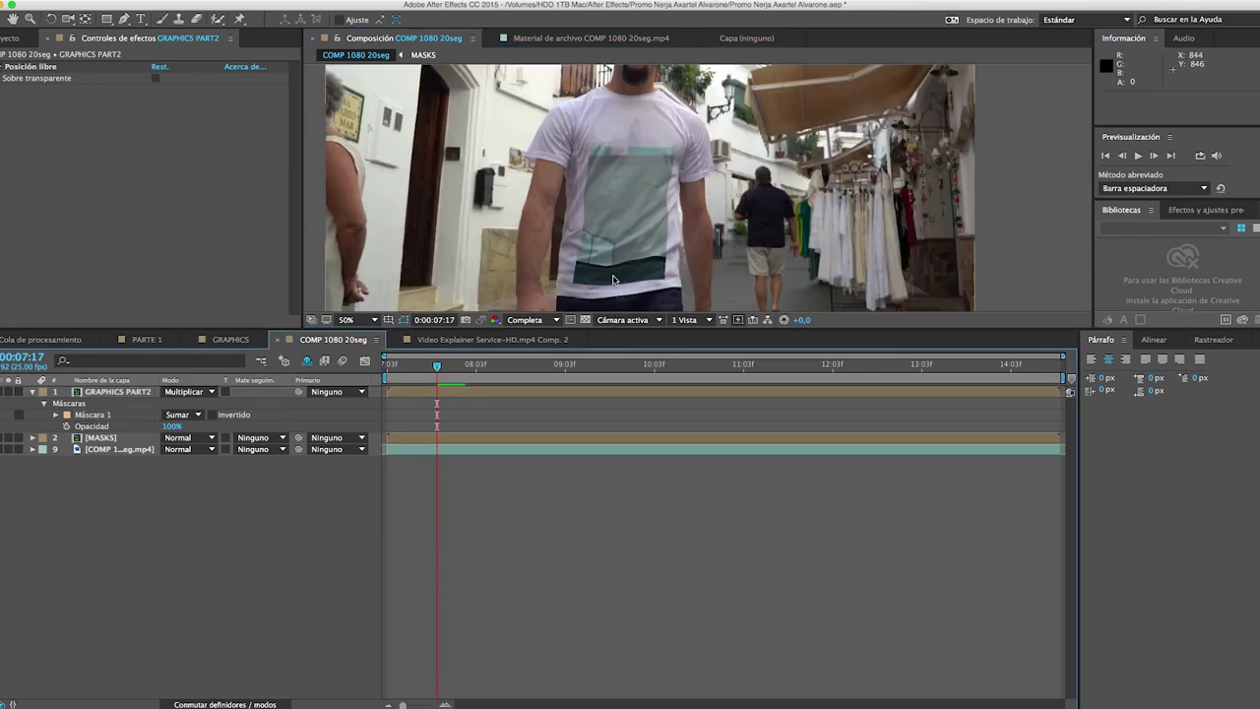
pyautogui.moveTo(437, 365); pyautogui.dragTo(377, 369)
pyautogui.press('space')
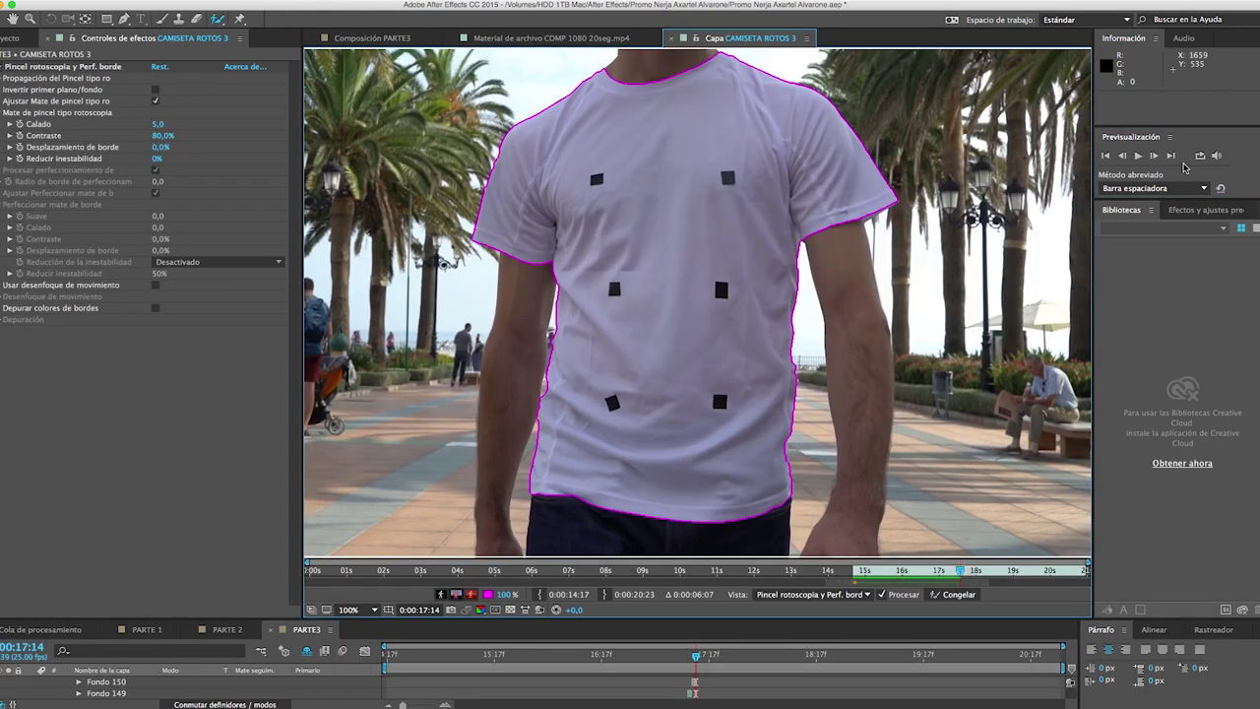
# - Advance the Roto Brush shirt outline twelve frames, then select both Escala keyframes
pyautogui.press('pagedown')
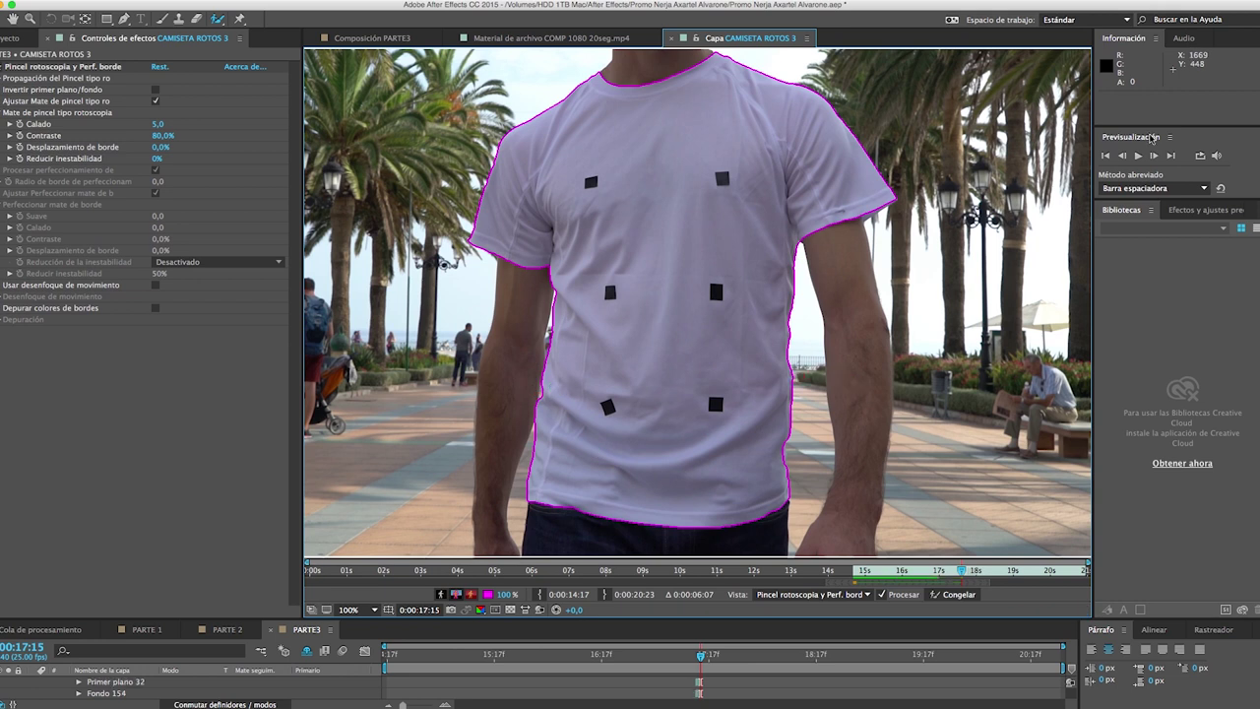
pyautogui.press('pagedown')
pyautogui.click(1157, 155)
pyautogui.click(1157, 155)
pyautogui.click(1157, 156)
pyautogui.click(1157, 156)
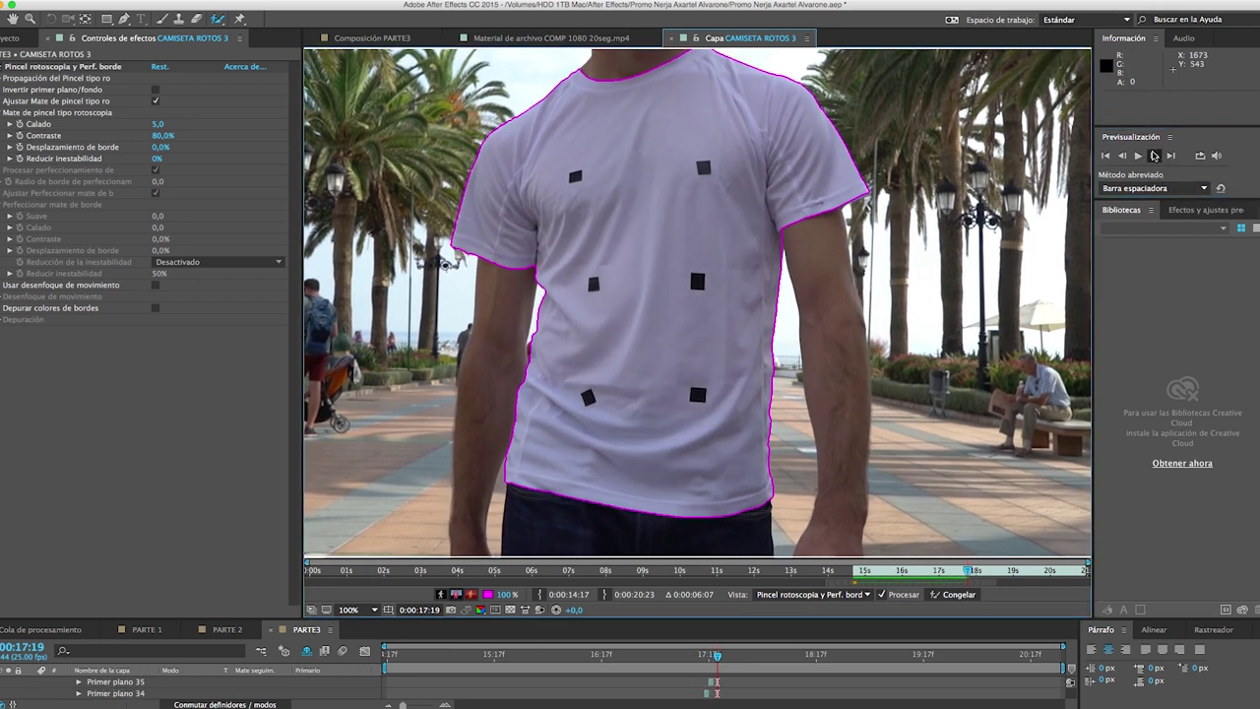
pyautogui.click(1153, 155)
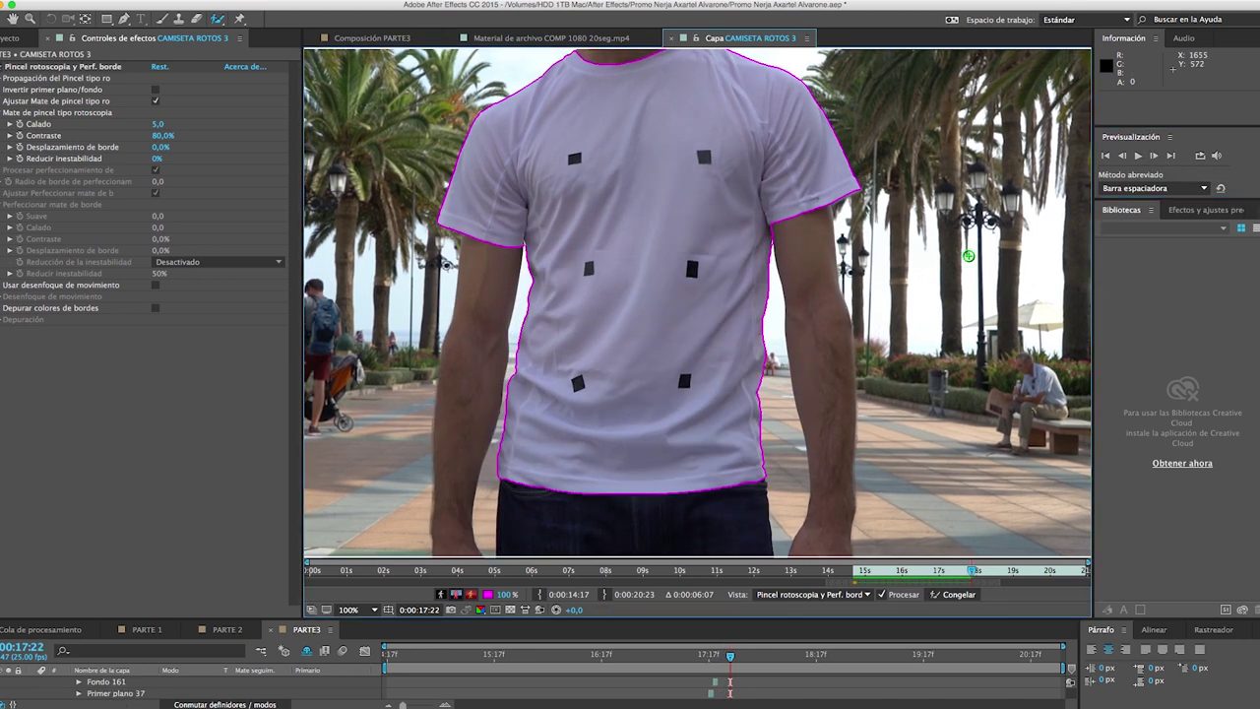
pyautogui.click(1154, 155)
pyautogui.click(1154, 155)
pyautogui.click(1154, 155)
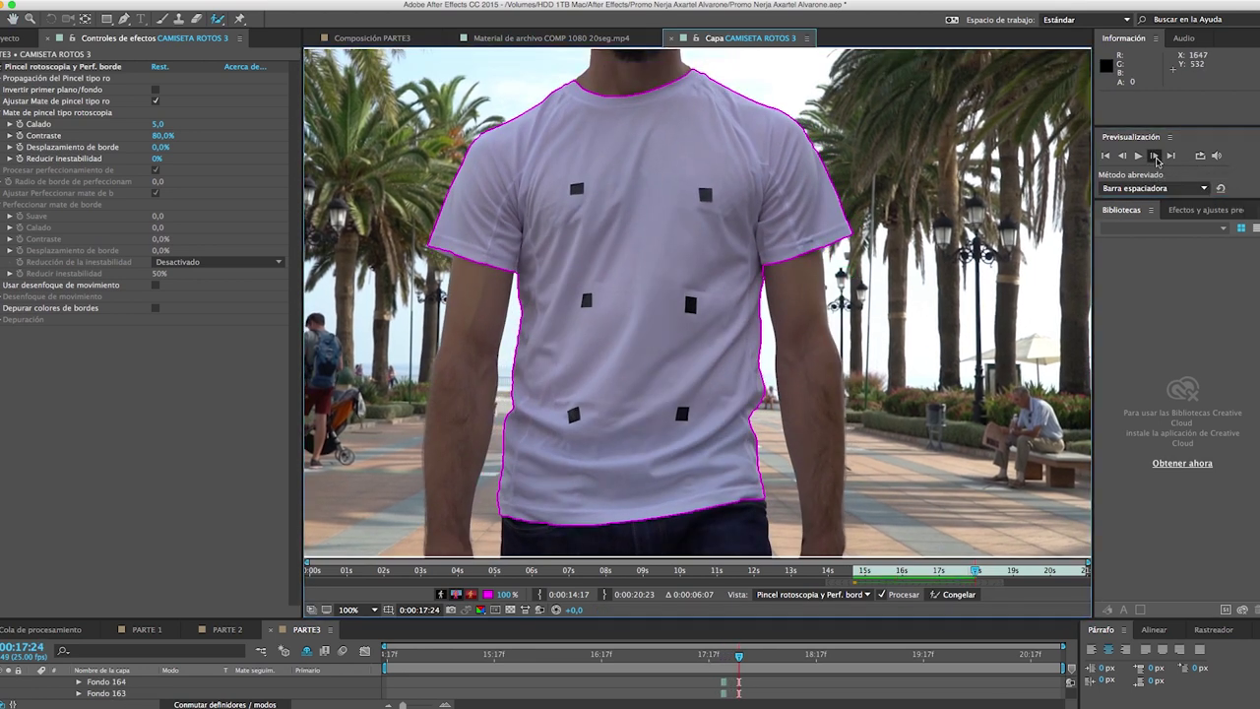
pyautogui.click(1155, 155)
pyautogui.click(1154, 155)
pyautogui.click(1155, 155)
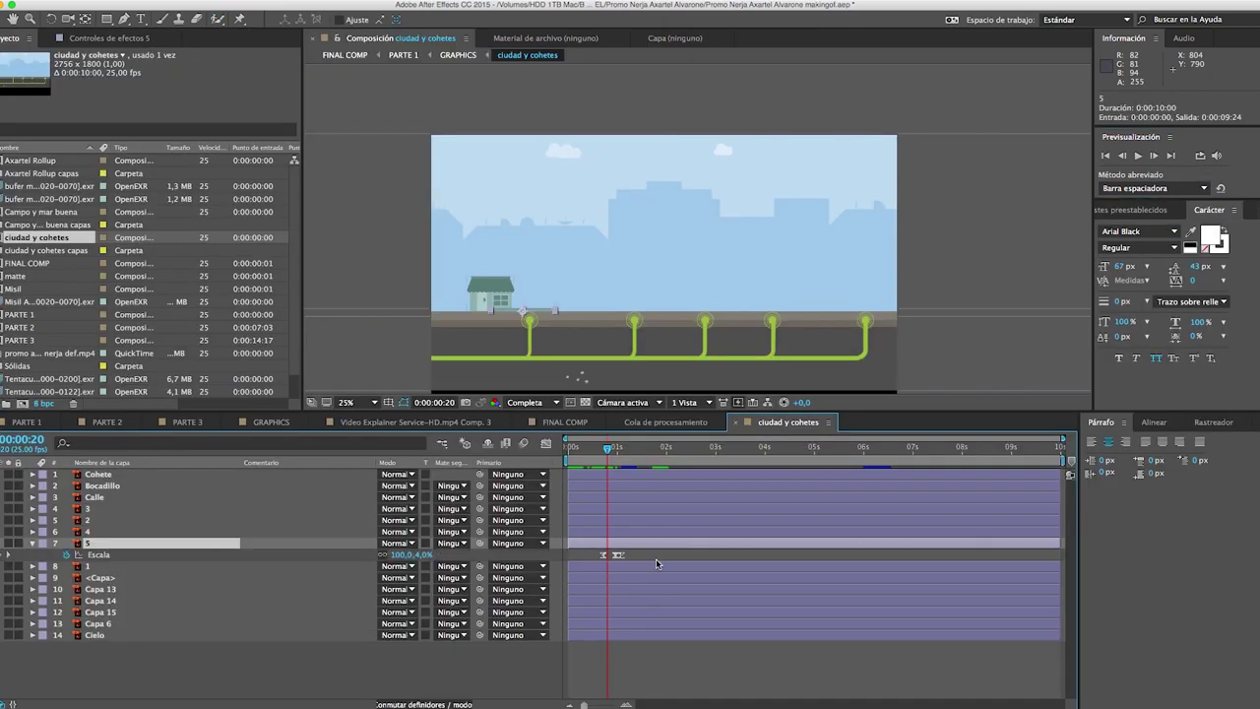
pyautogui.moveTo(656, 559); pyautogui.dragTo(586, 564)
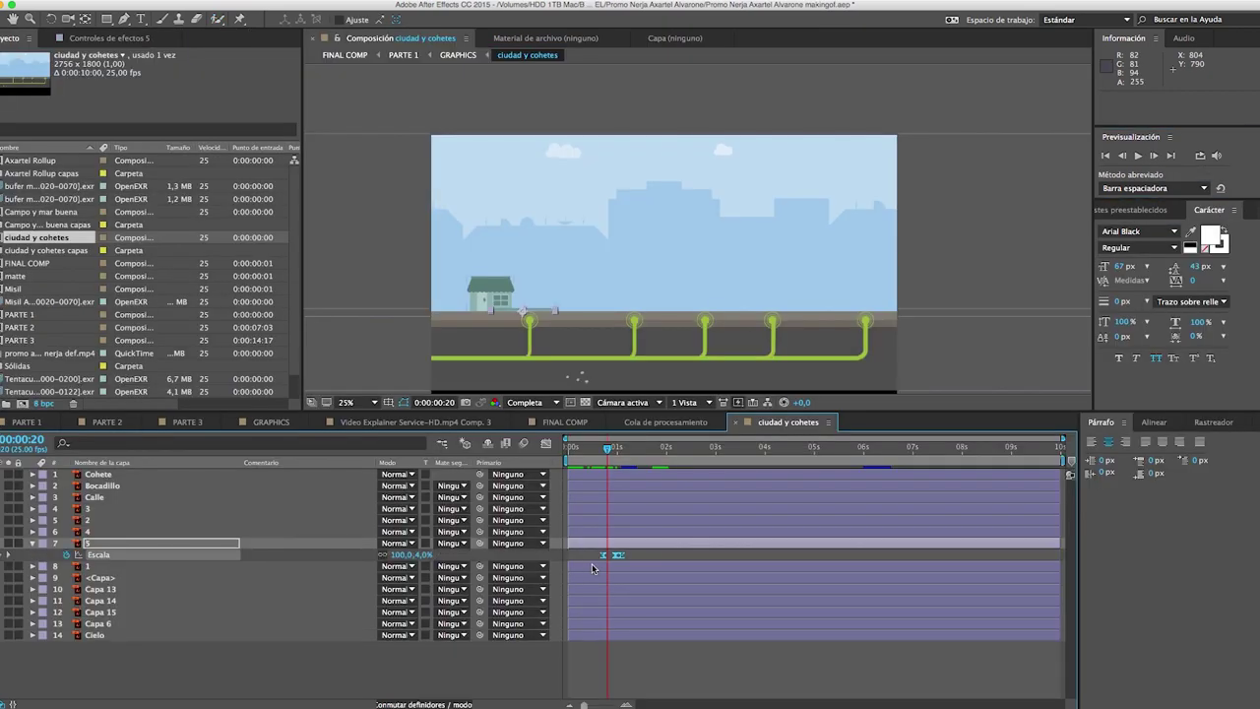
# - Scrub layer 4's growth, then reveal the Cohete layer's Posición and Escala keyframes
pyautogui.click(631, 536)
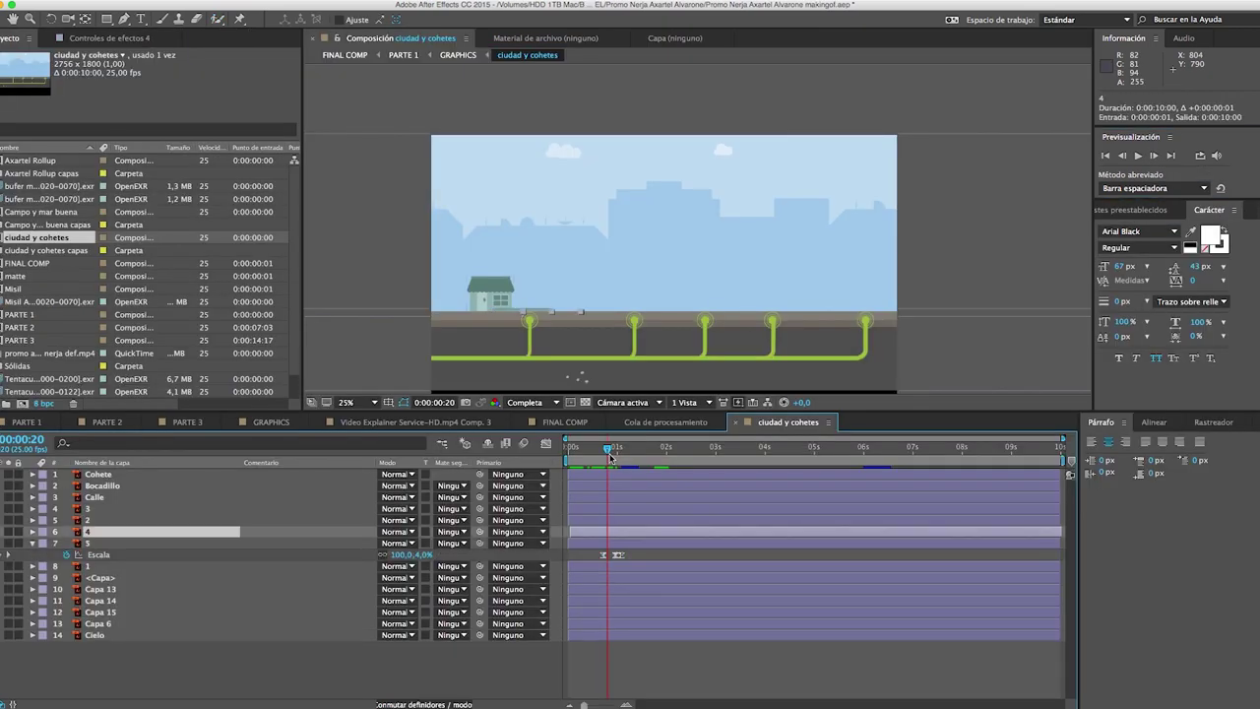
pyautogui.moveTo(610, 456); pyautogui.dragTo(622, 451)
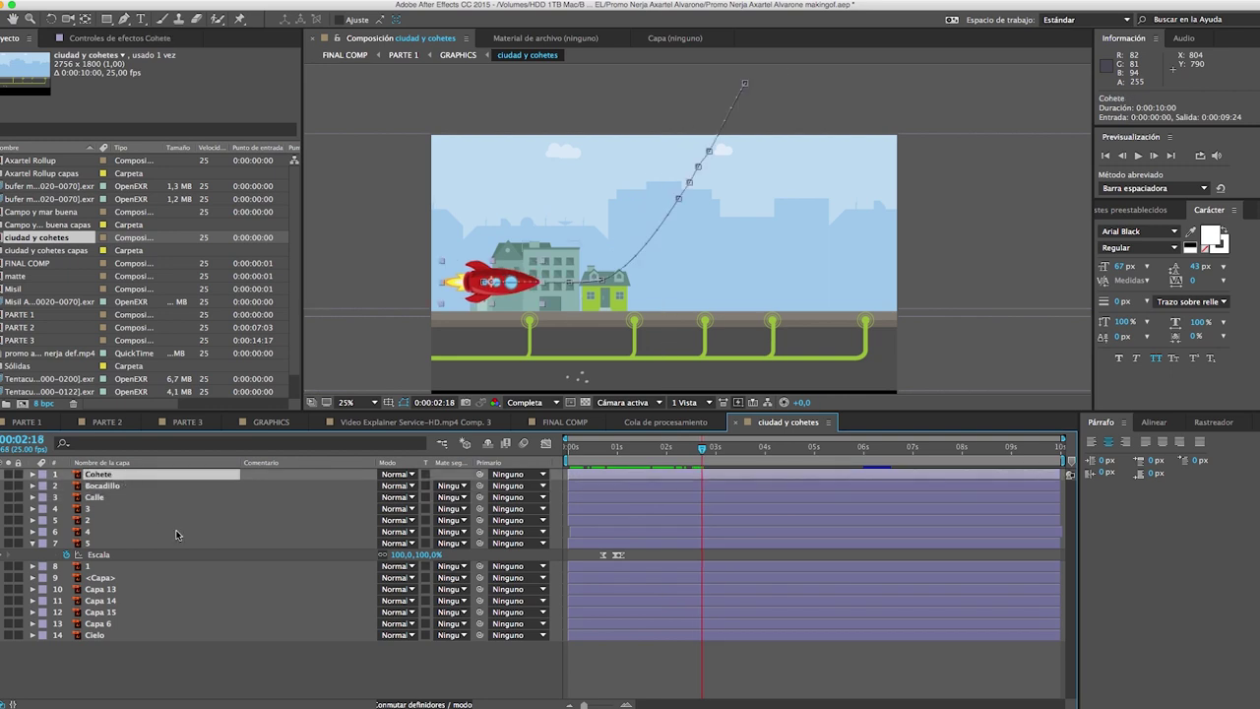
pyautogui.press('u')
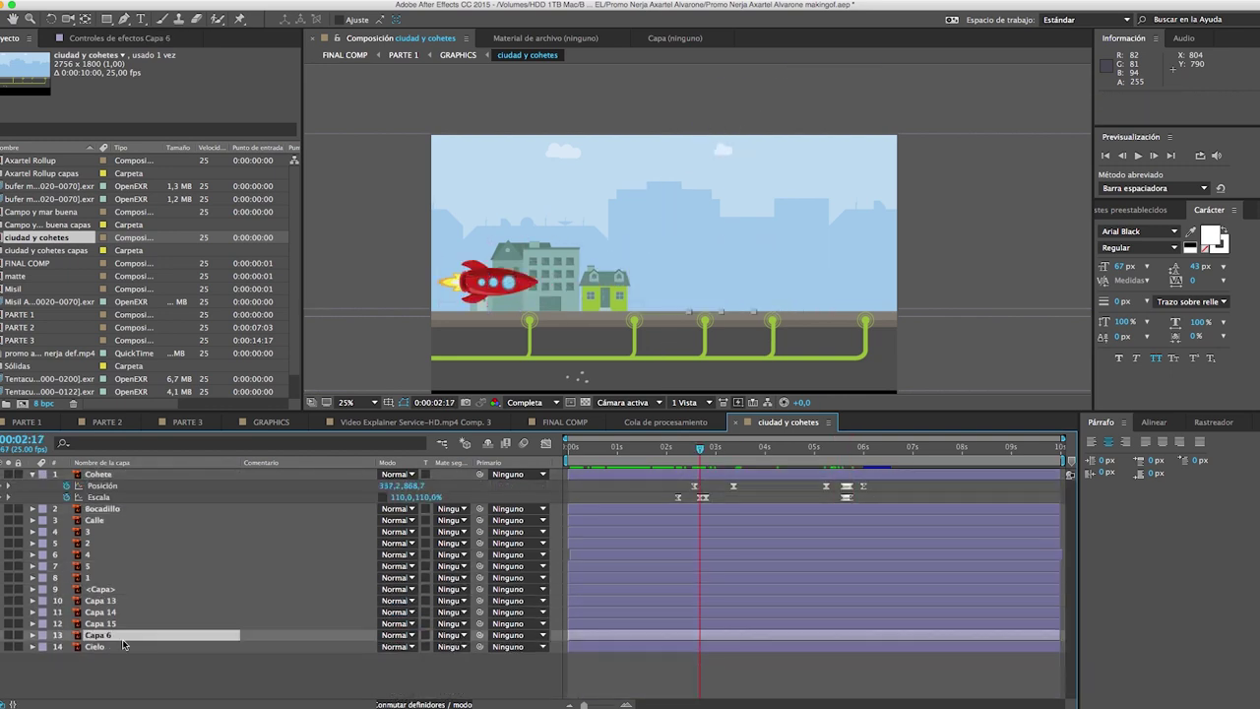
pyautogui.click(782, 461)
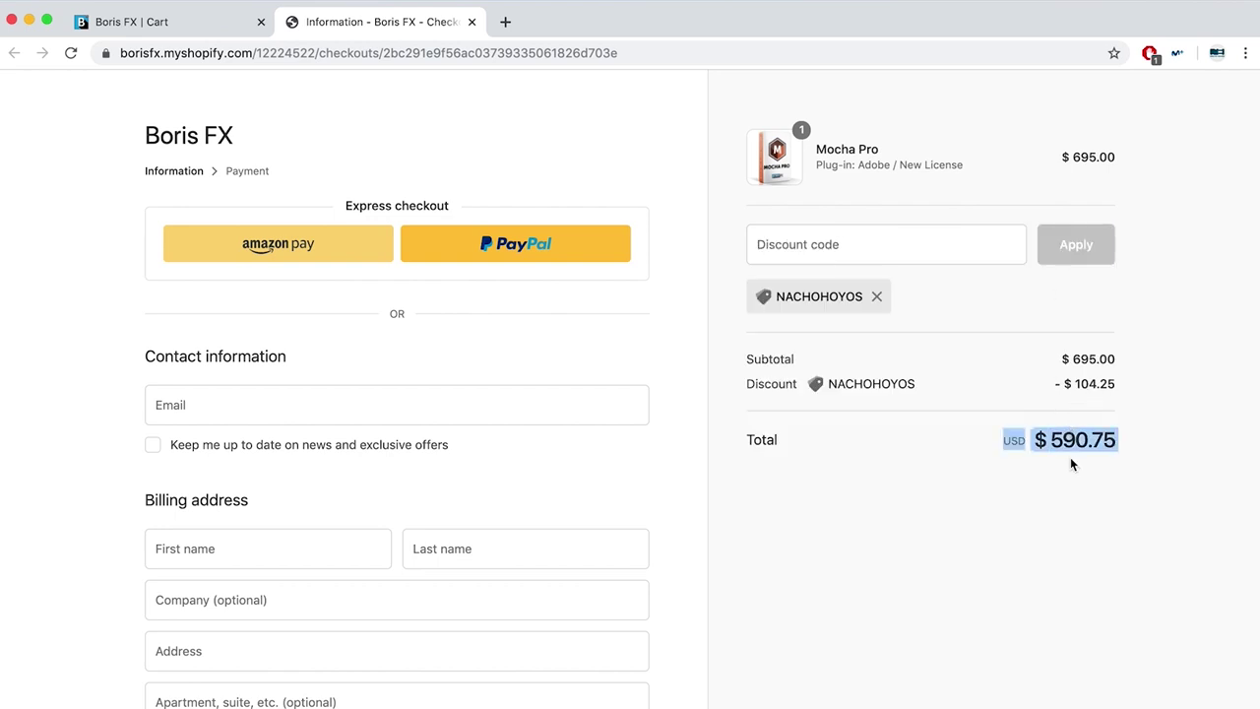
pyautogui.click(1165, 436)
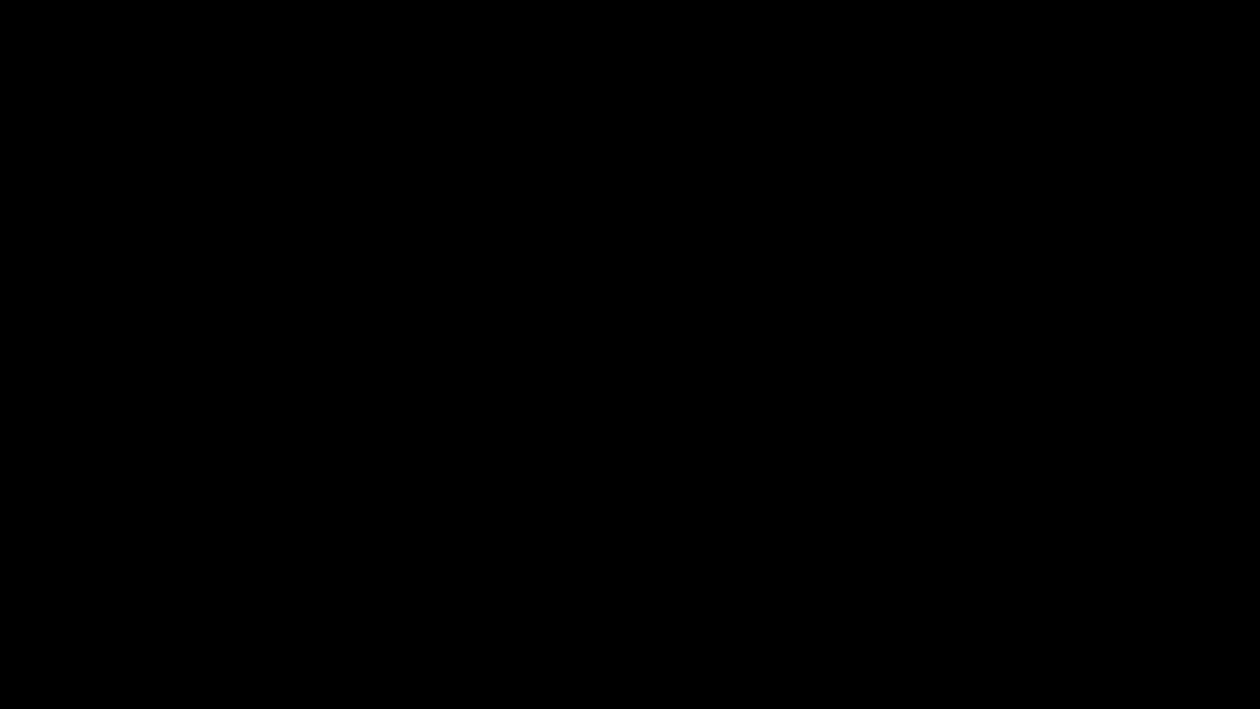